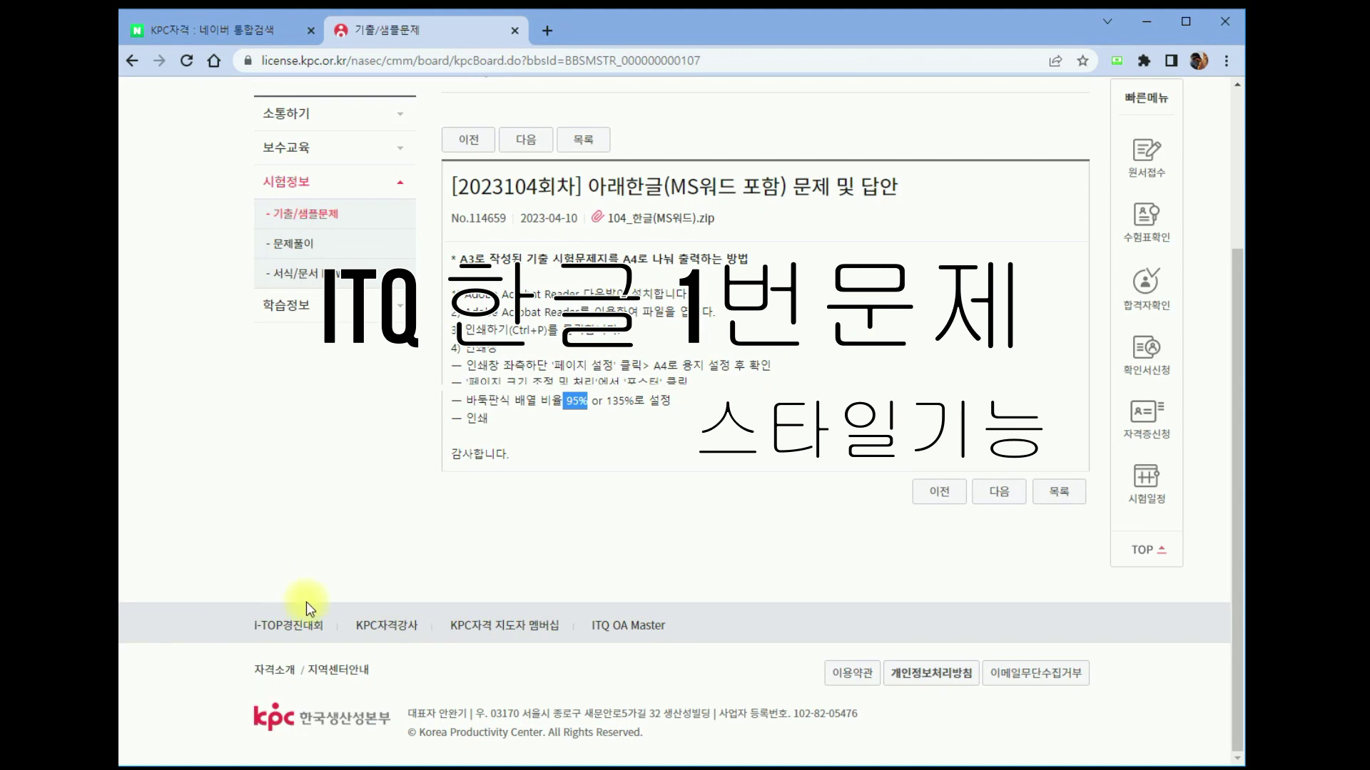
Open the post "[2023104회차] 아래한글(MS워드 포함) 문제 및 답안" from the KPC site's 기출/샘플문제 board
scroll(366, 302, up, 3)
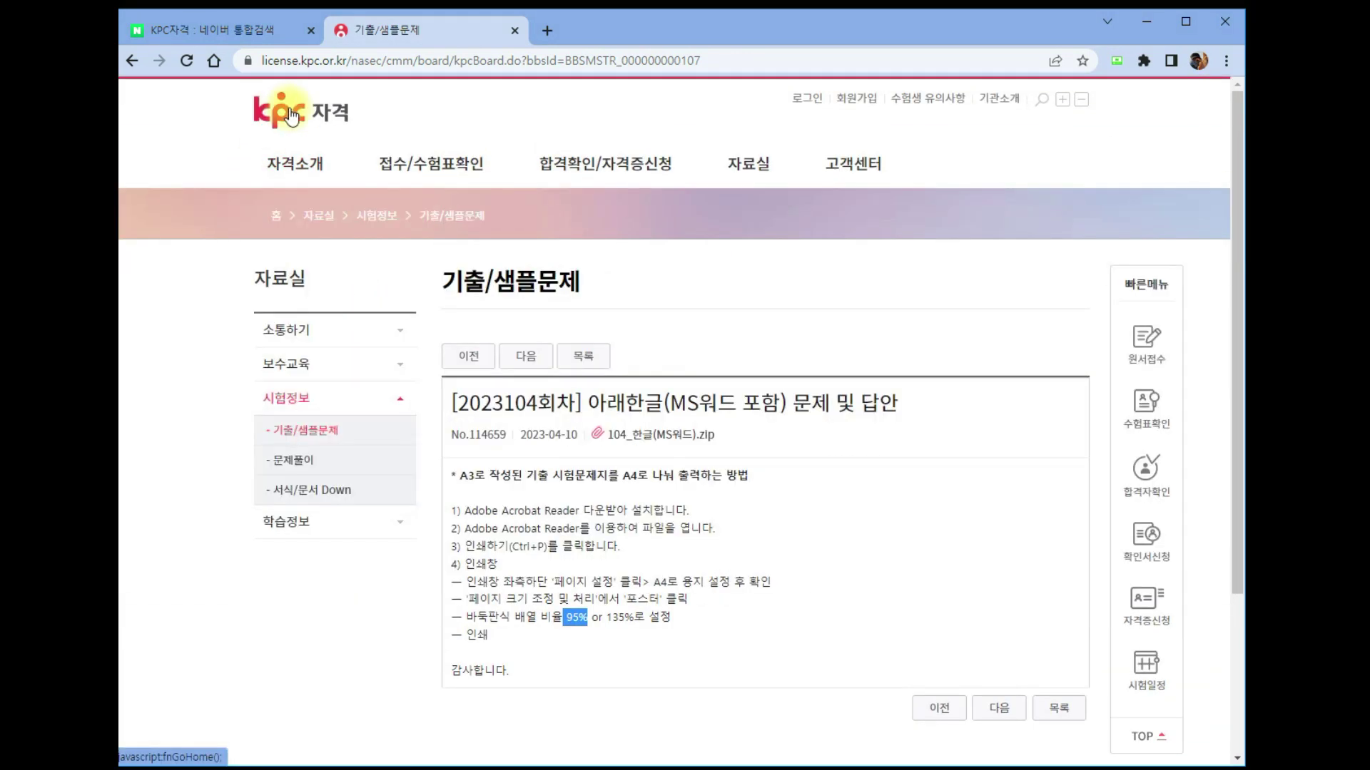
click(293, 119)
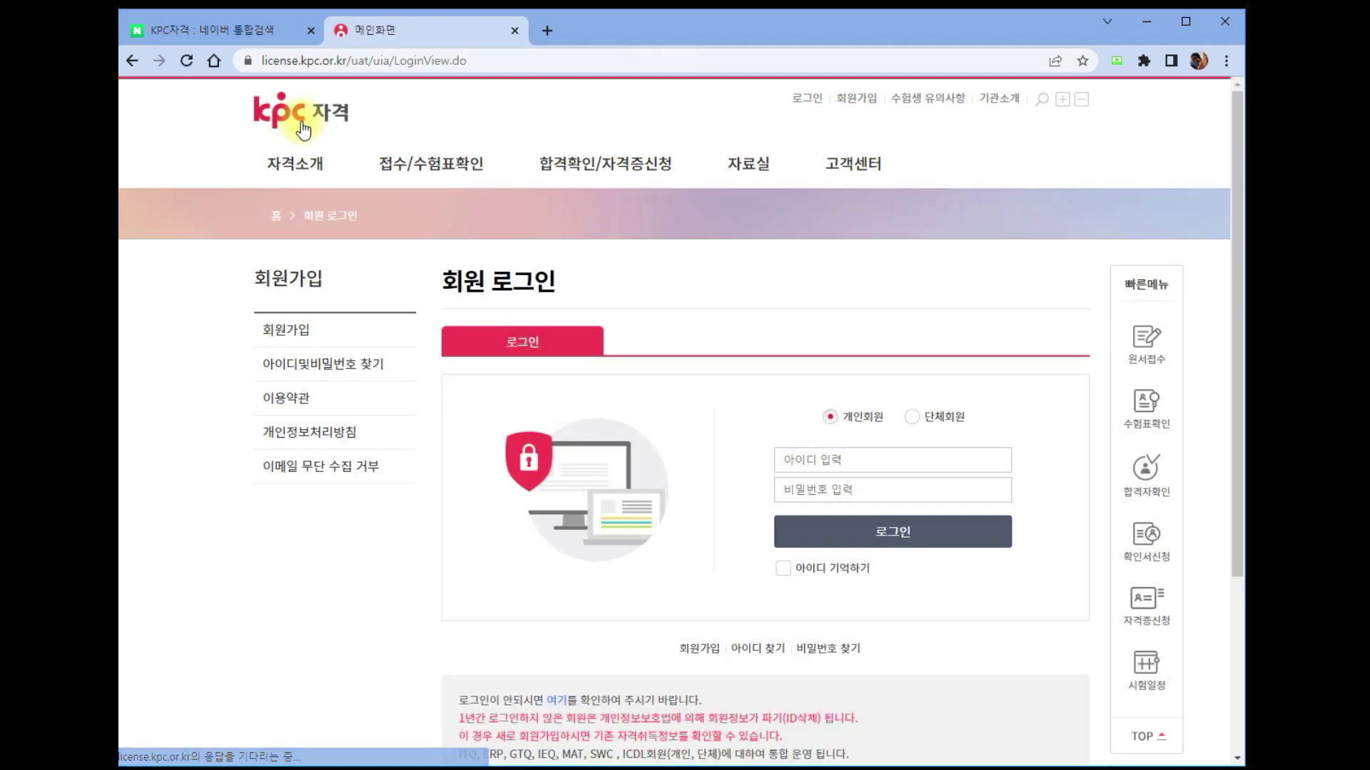
mouse_move(749, 171)
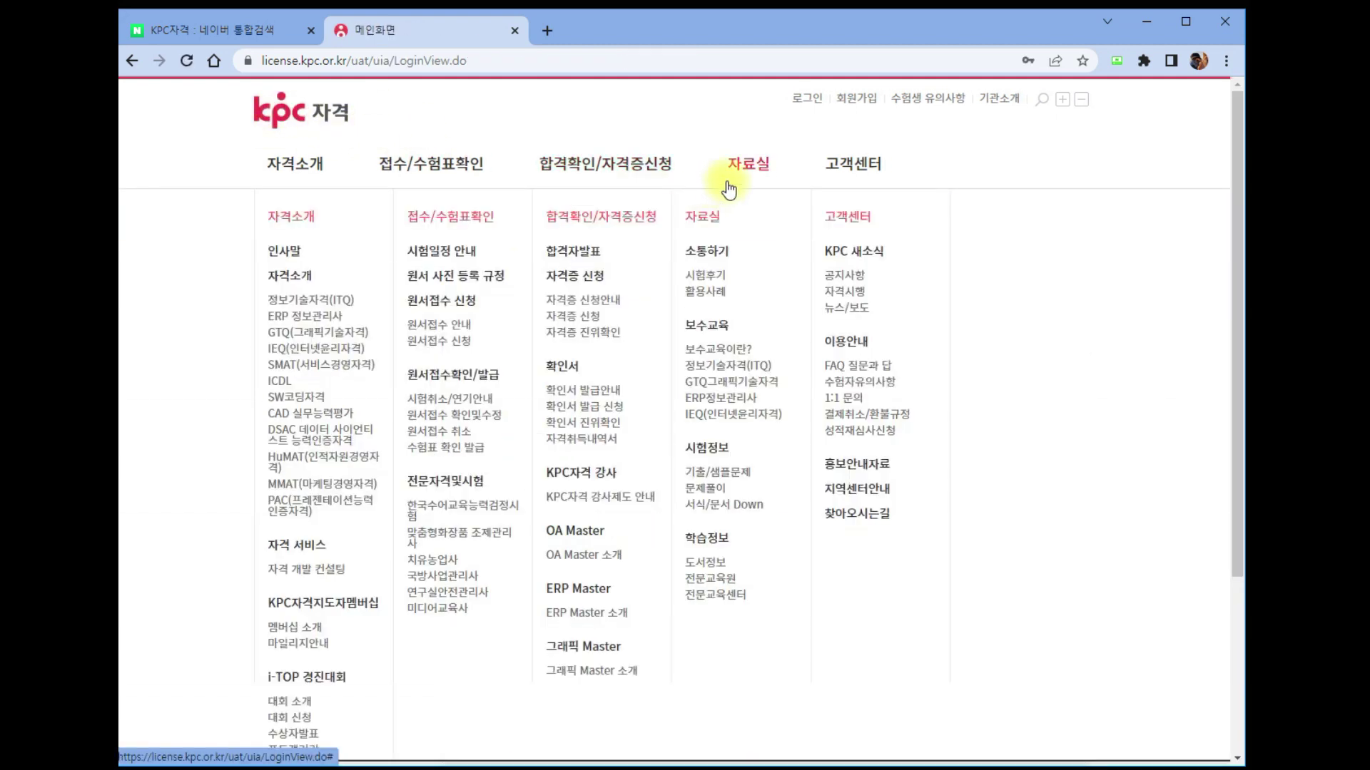
click(712, 475)
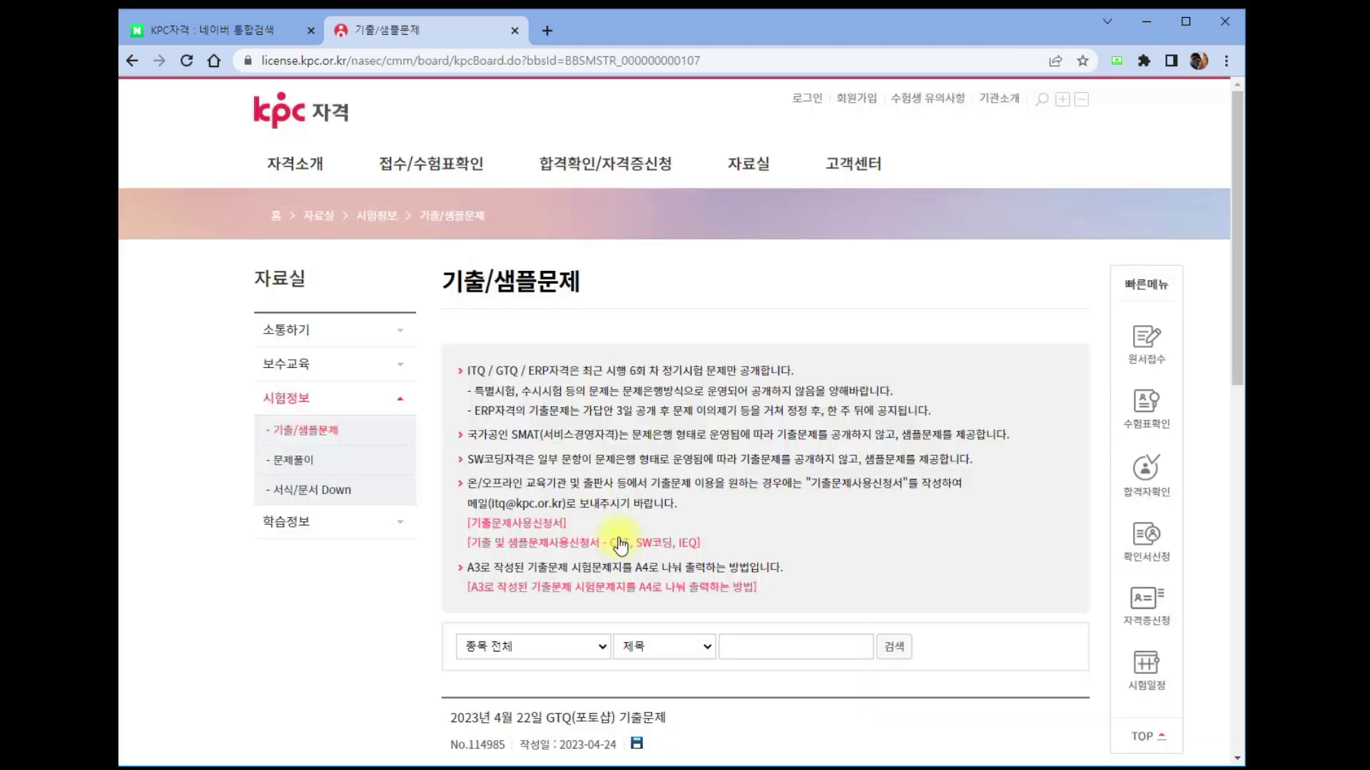
scroll(614, 535, down, 1)
scroll(614, 533, down, 9)
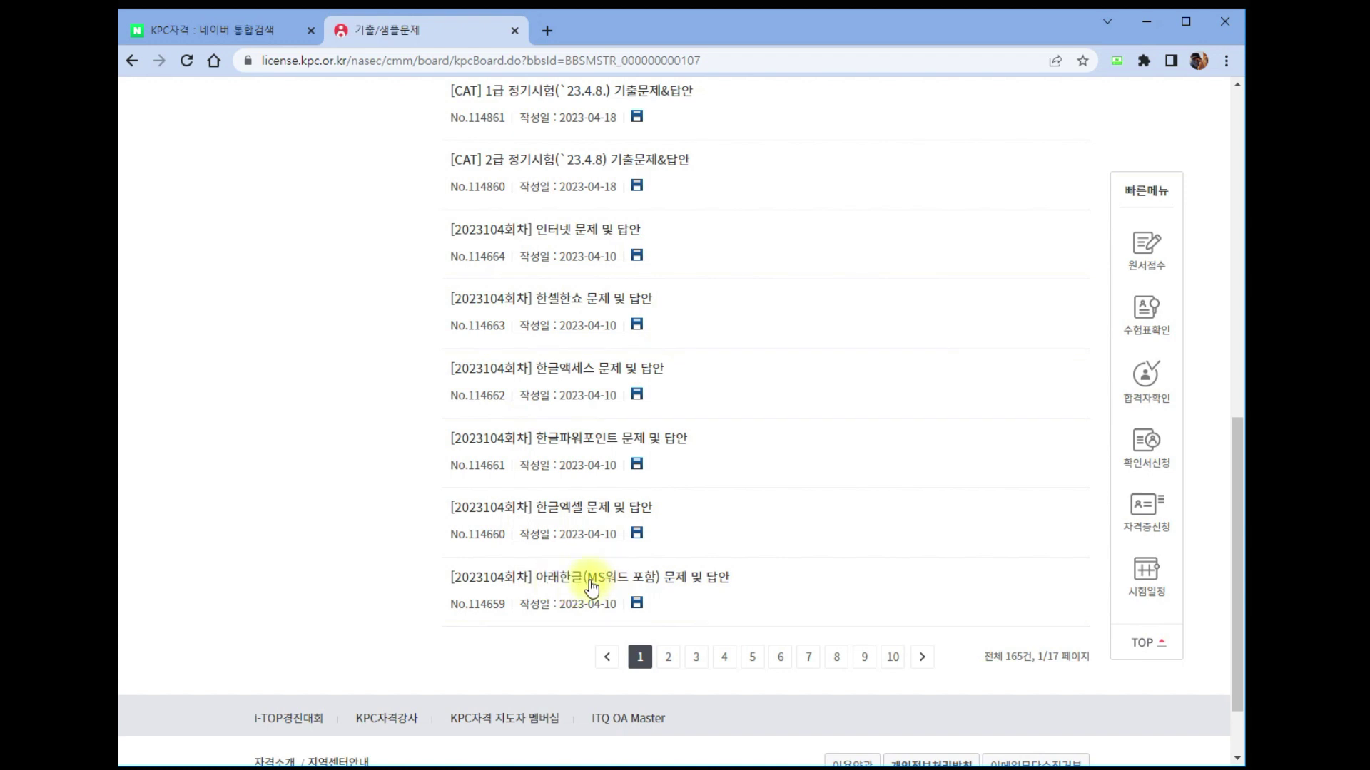
click(612, 578)
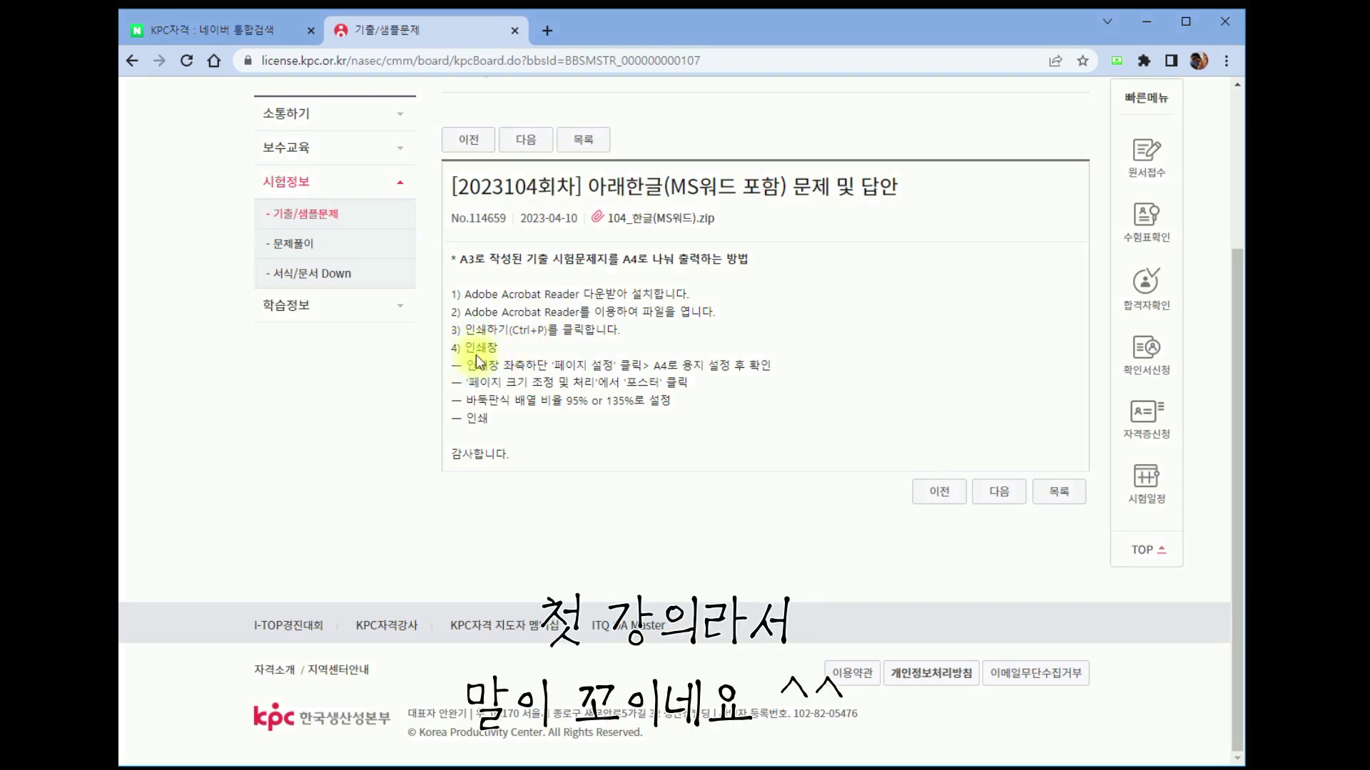
Read the post's instructions for printing the A3 exam paper on A4, including the paper setup, poster option and 95% scale
drag(464, 312, 580, 314)
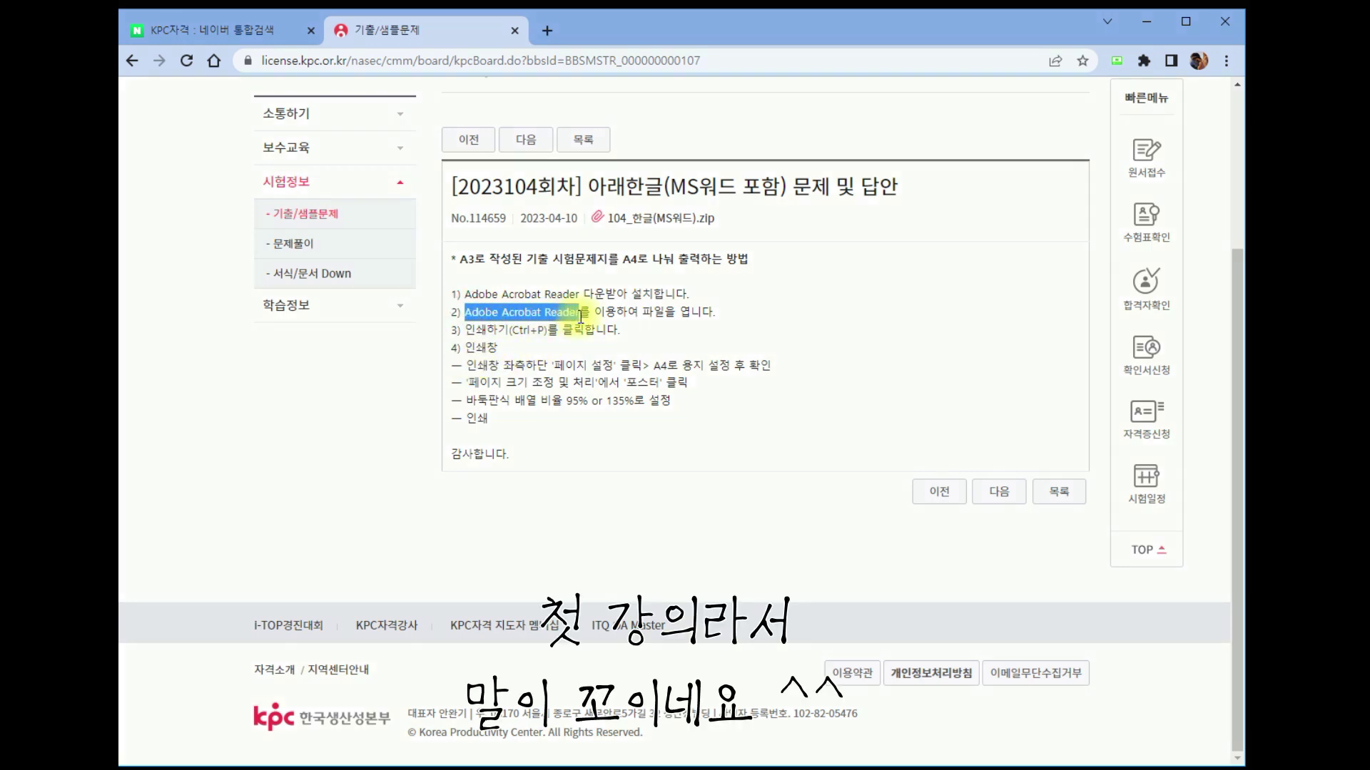
drag(643, 365, 709, 369)
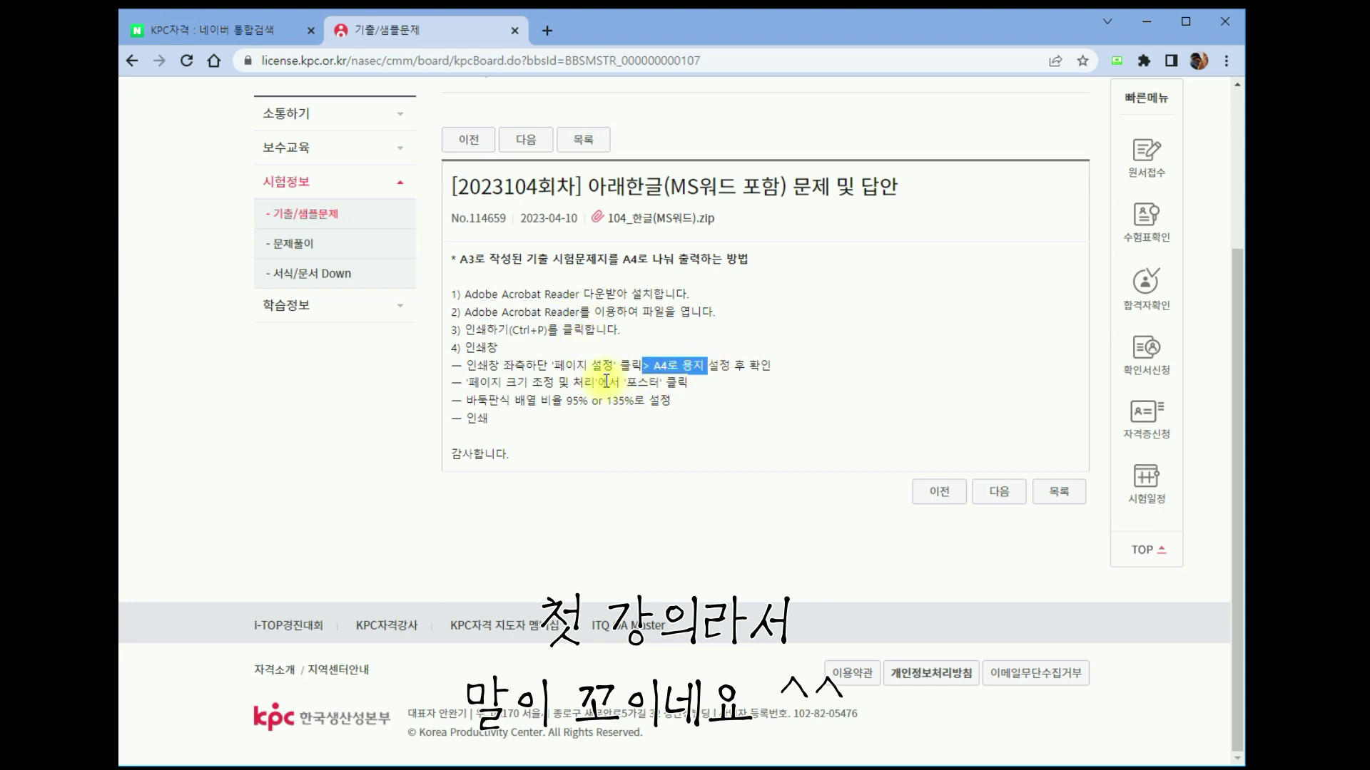
drag(607, 383, 665, 383)
click(568, 401)
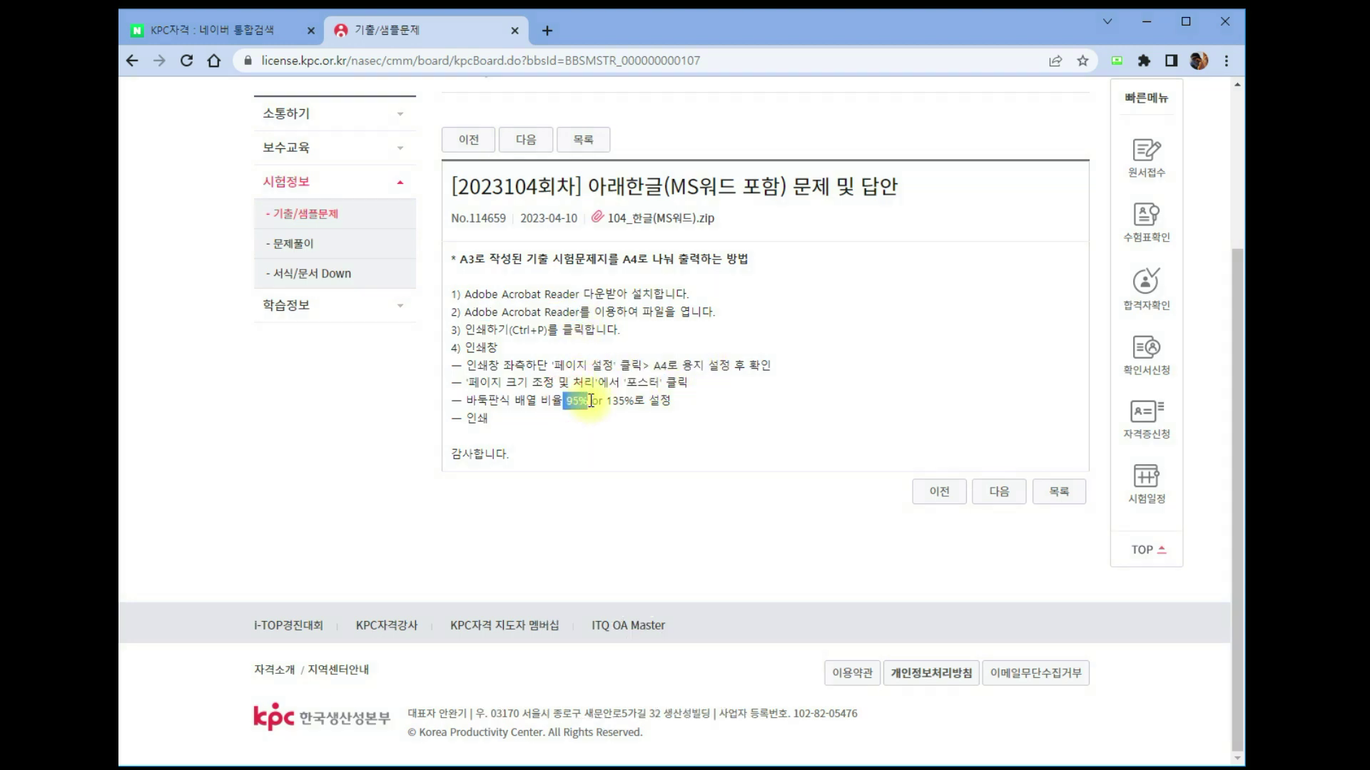
drag(585, 383, 653, 386)
drag(551, 400, 598, 400)
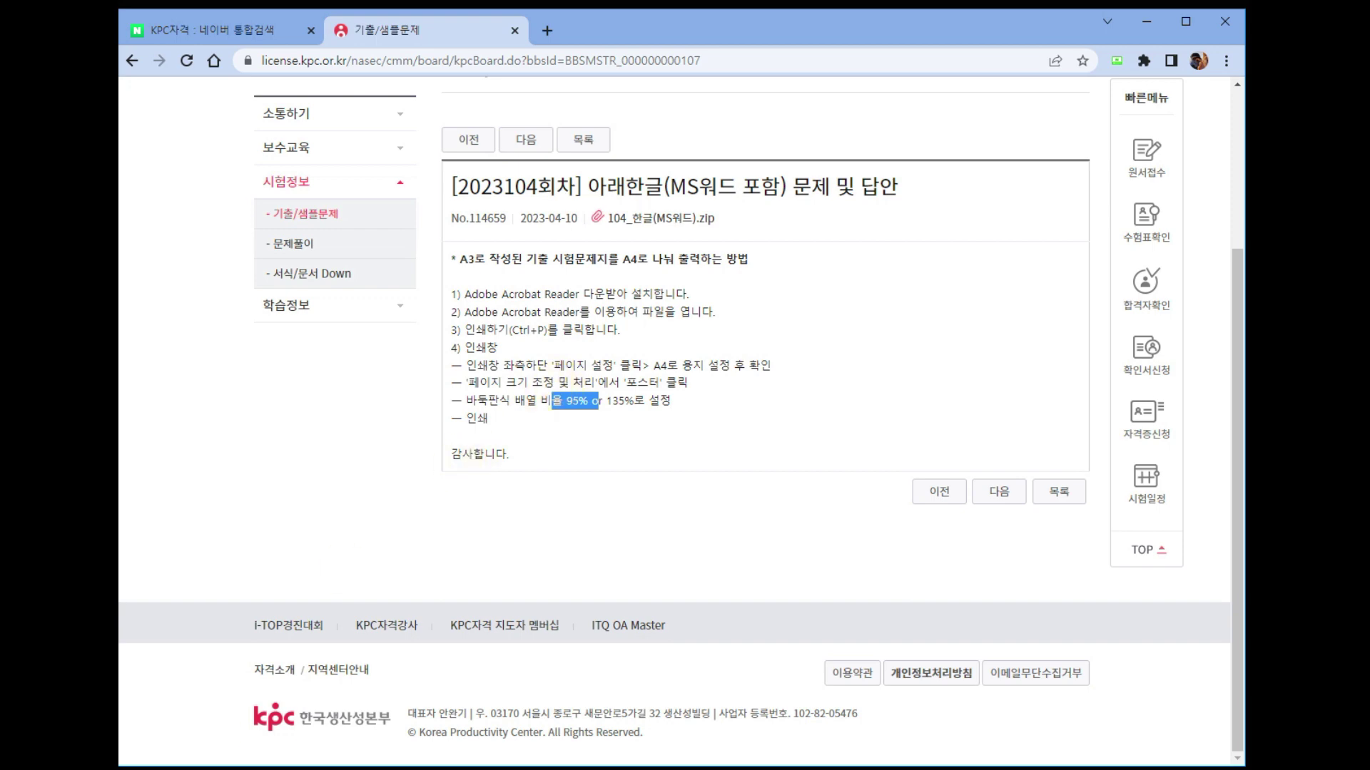
Switch to Adobe Acrobat Reader and look through the exam paper 한글(A형)_문제지.pdf from page 2 to page 4
key(alt+Tab)
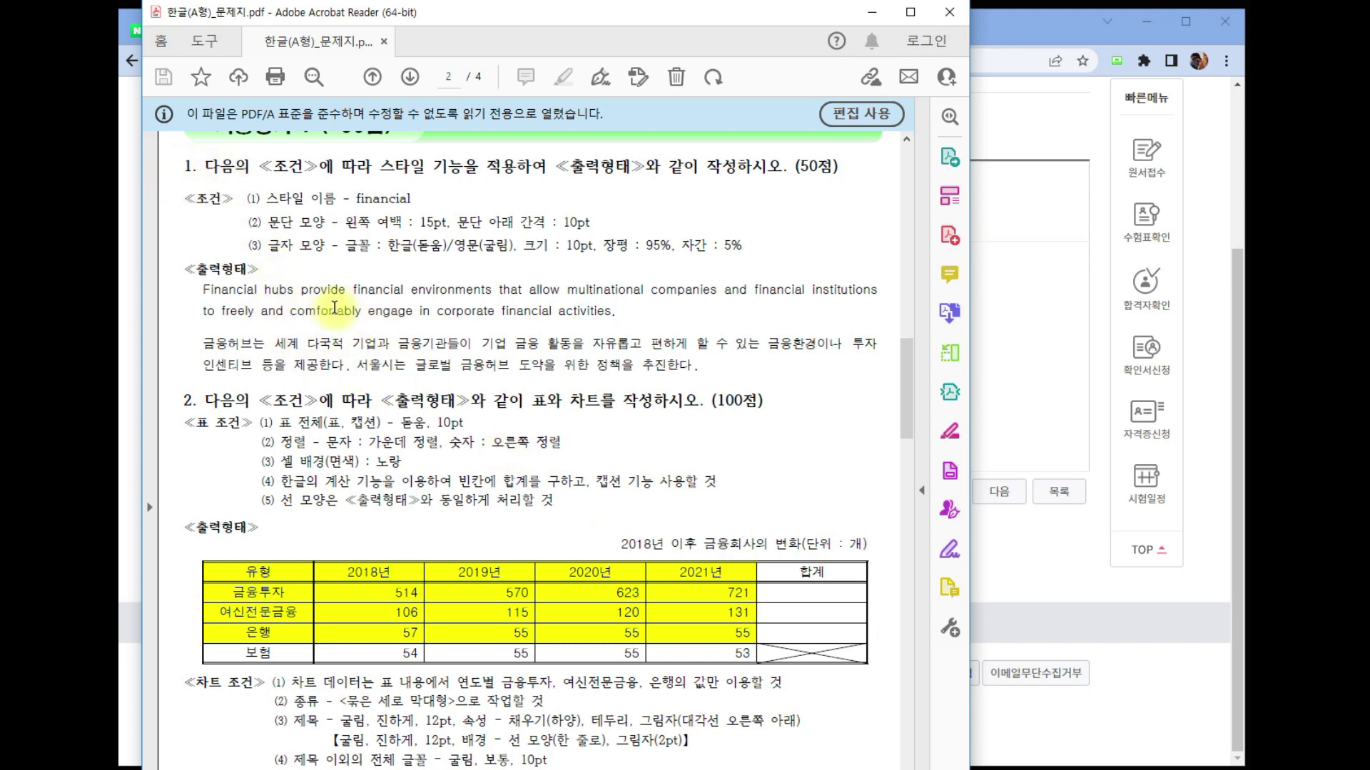
scroll(347, 312, down, 2)
scroll(348, 311, down, 12)
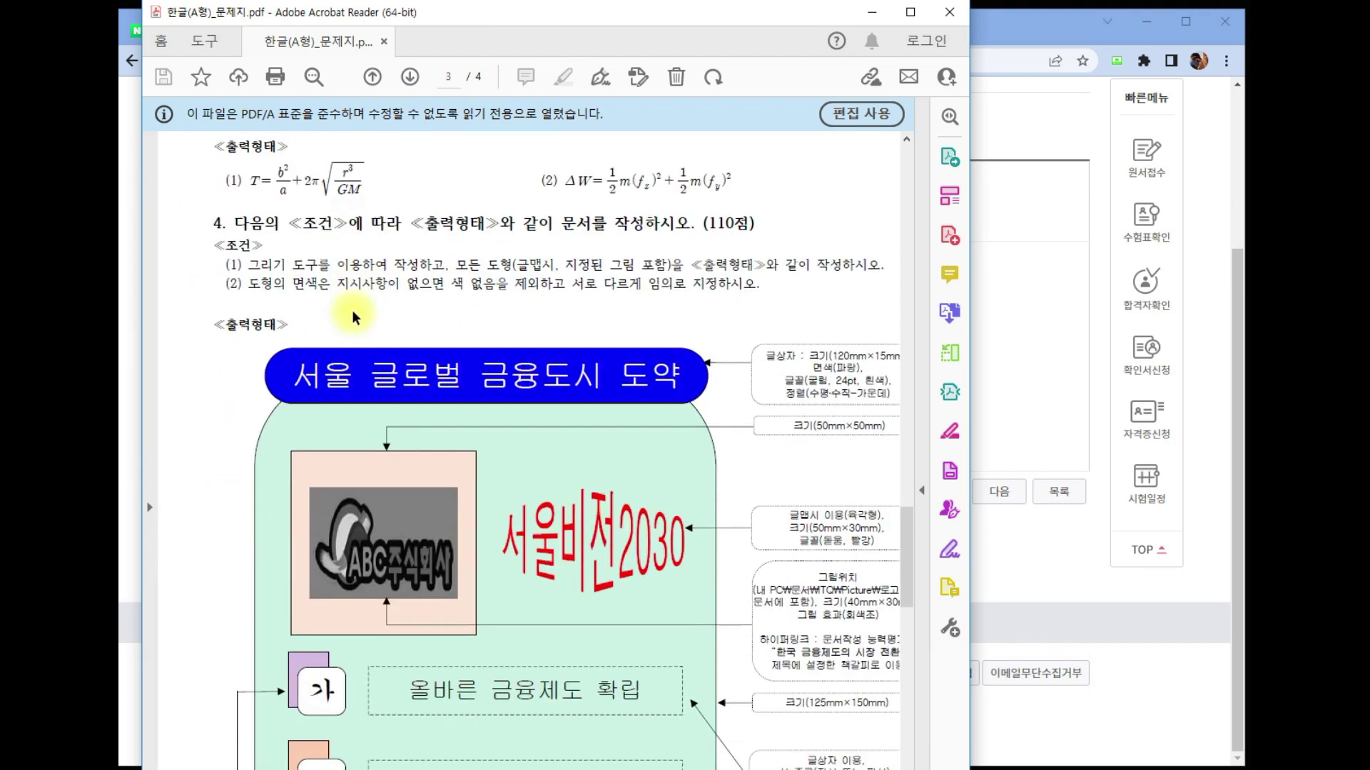
scroll(353, 309, up, 1)
scroll(353, 310, down, 10)
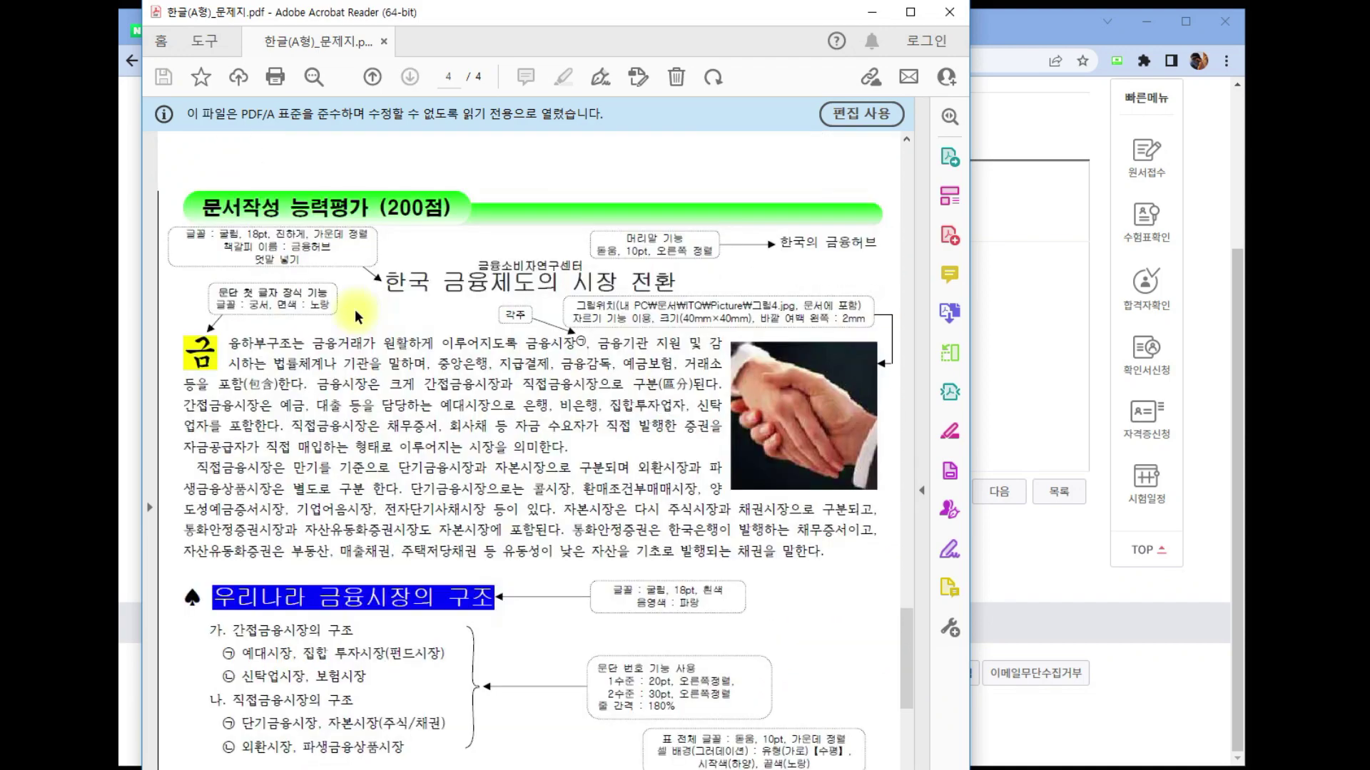
scroll(354, 310, up, 12)
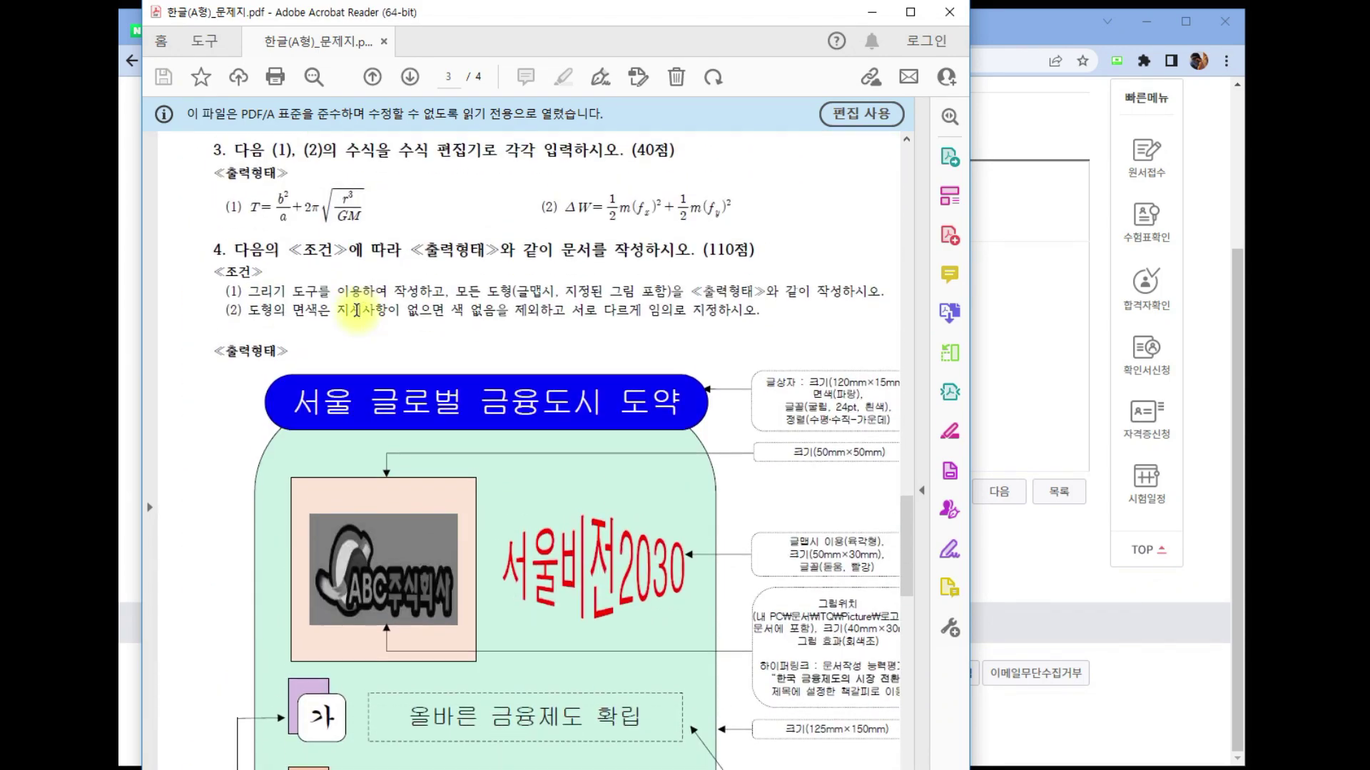
scroll(354, 309, up, 10)
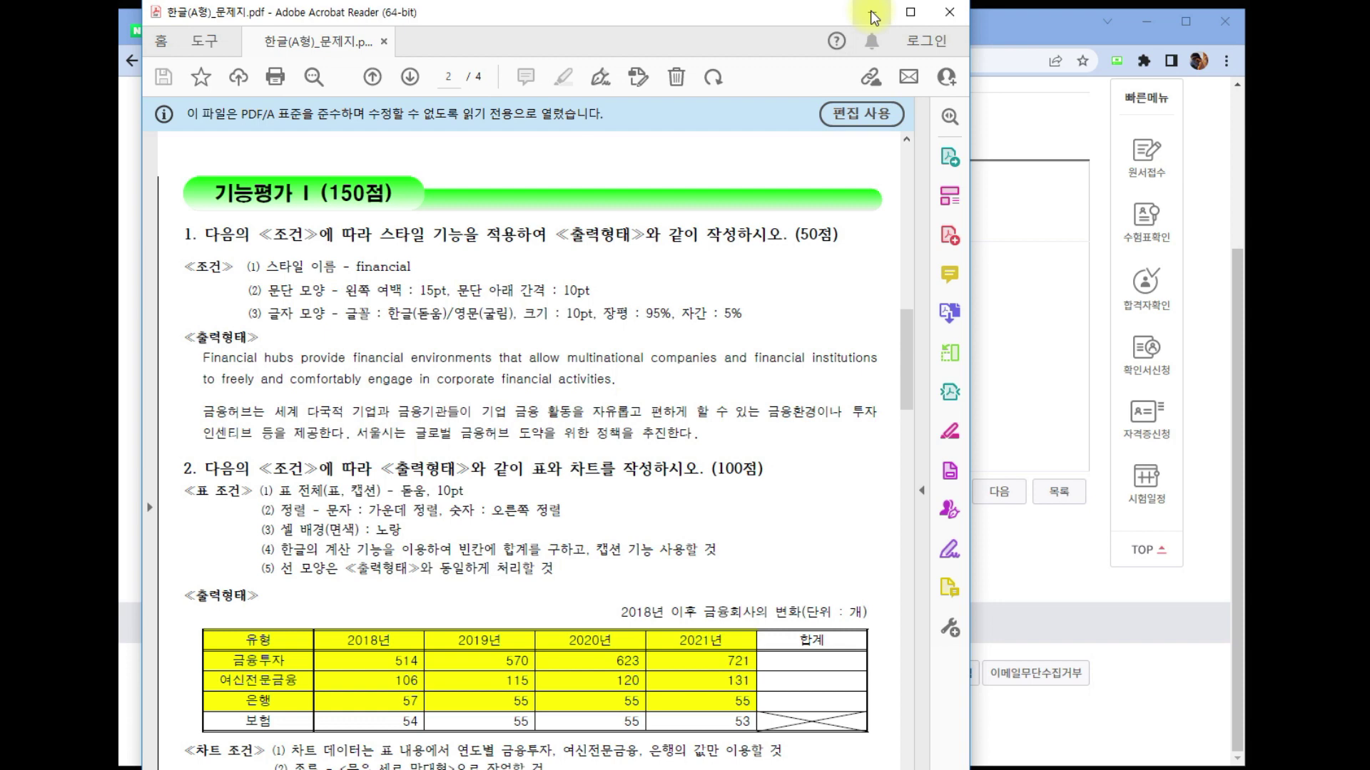
Minimize the exam PDF and the browser, and start the Hangul word processor afresh with an empty document
click(870, 10)
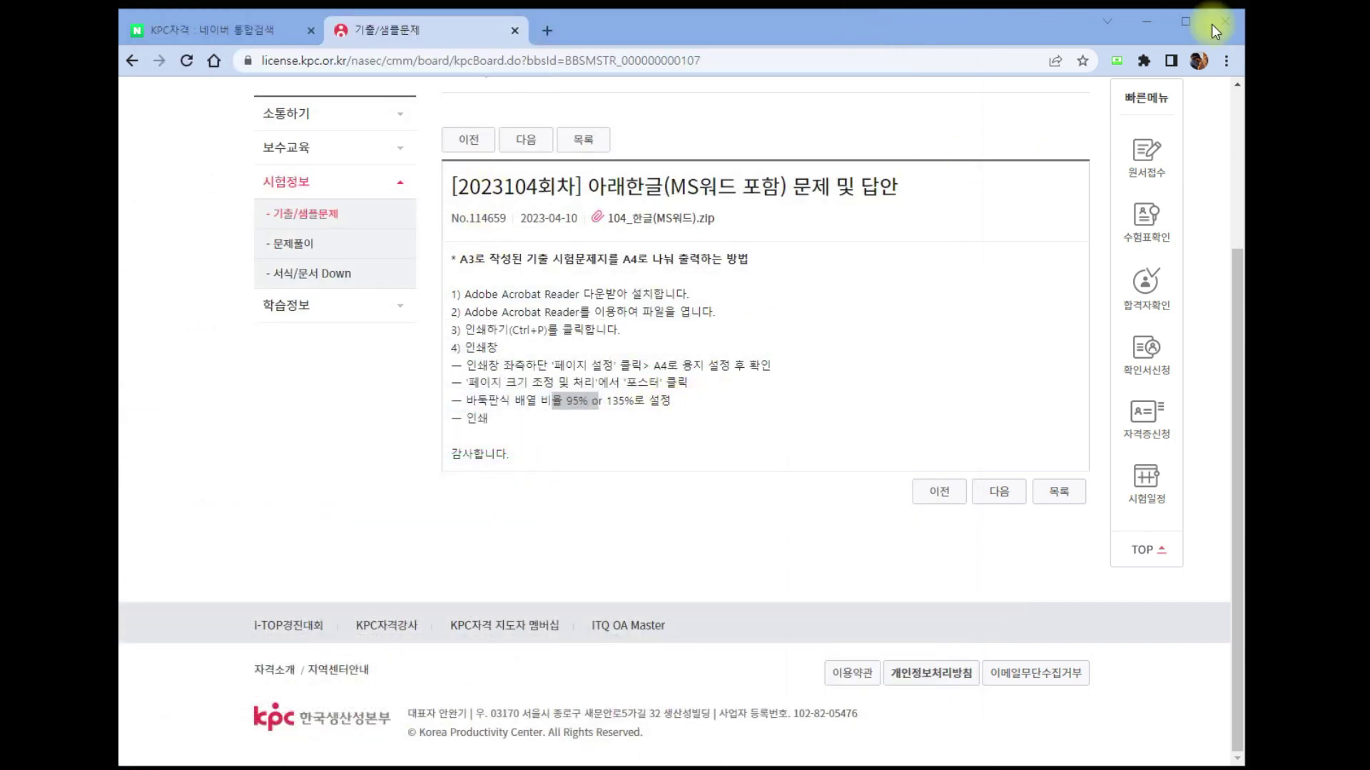
click(1146, 21)
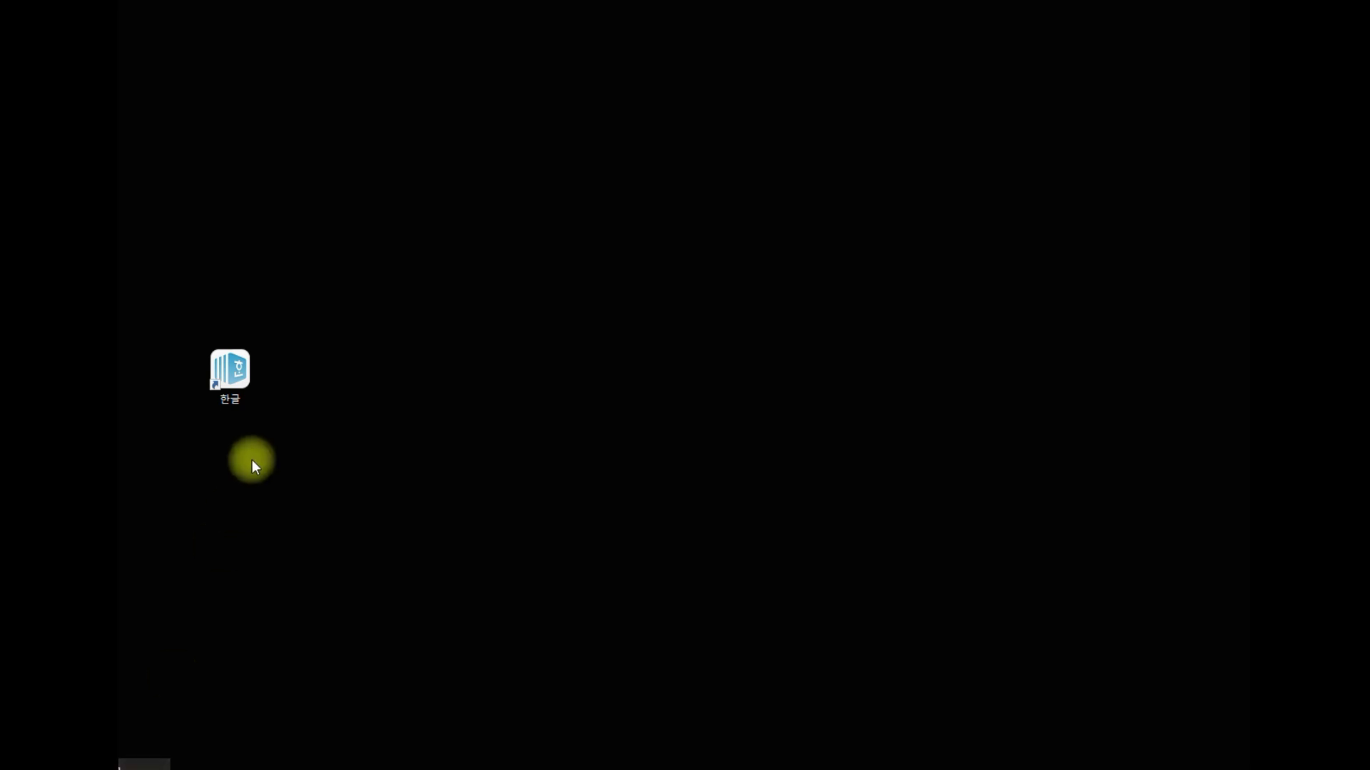
click(227, 388)
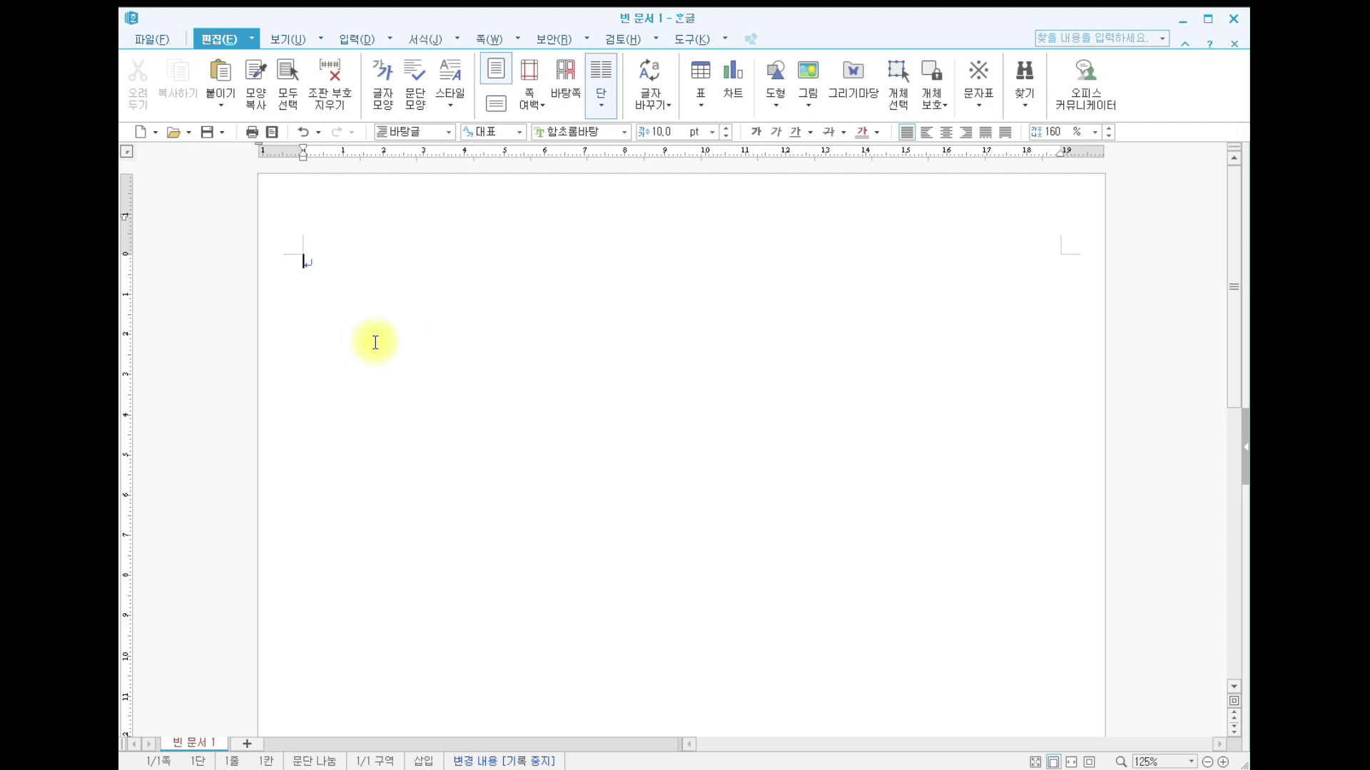
click(1233, 18)
click(672, 426)
double_click(247, 375)
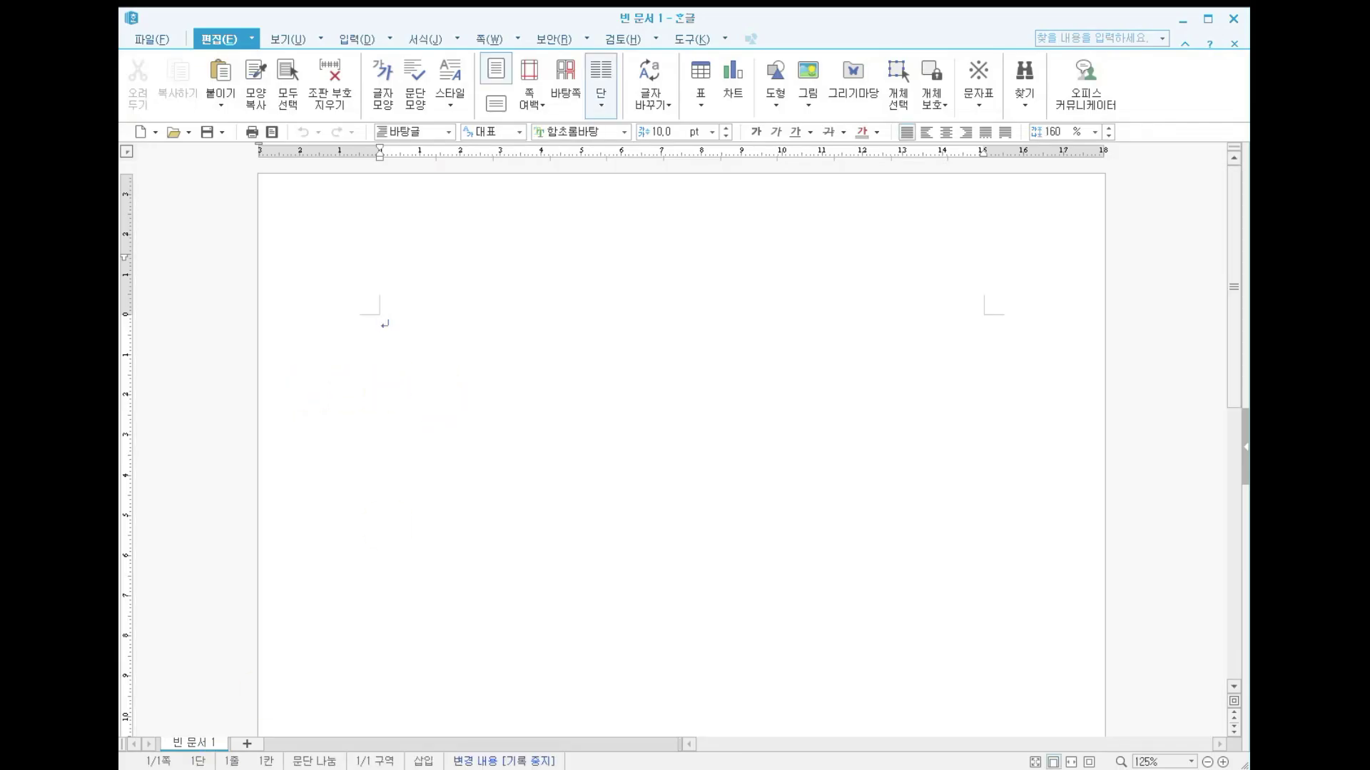
Switch to the Notepad notes and read the page margin procedure and its sequence of margin values
key(alt+Tab)
drag(207, 87, 468, 87)
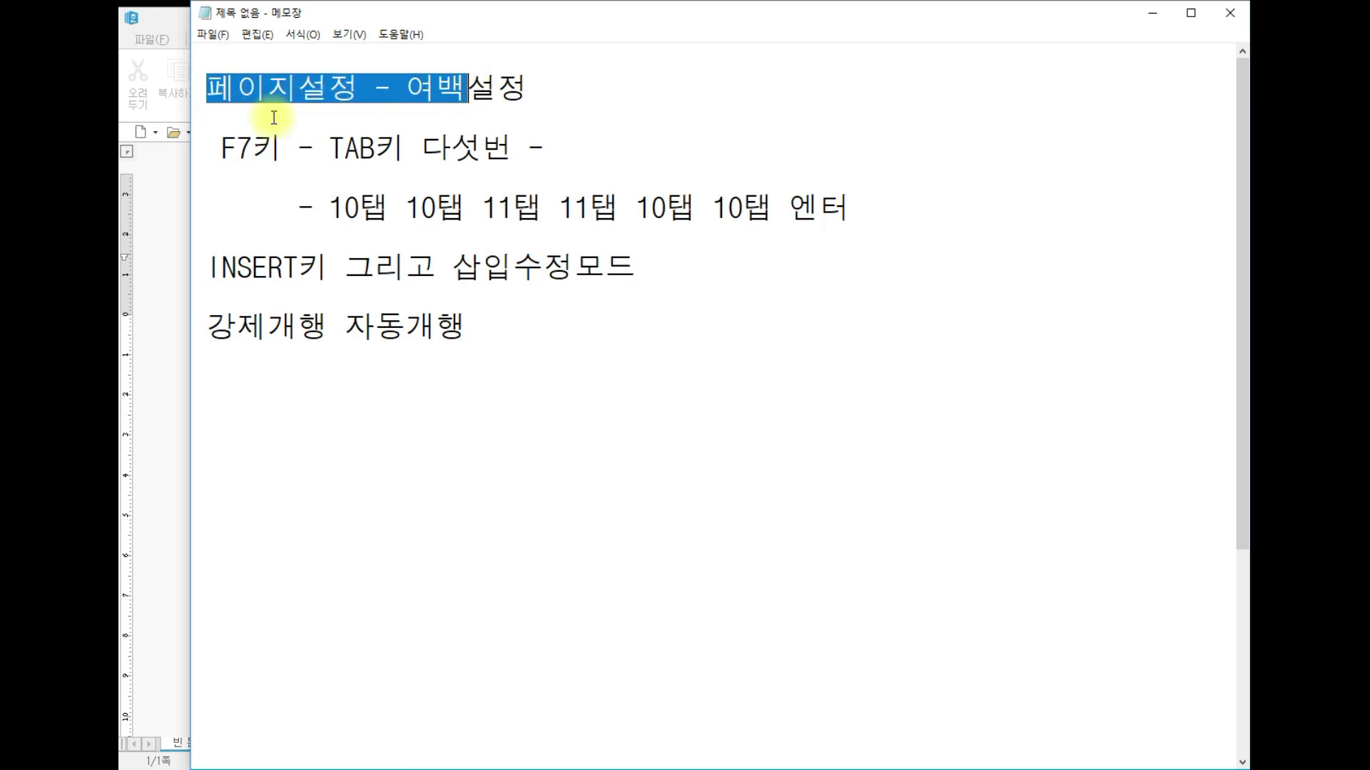
drag(220, 147, 286, 150)
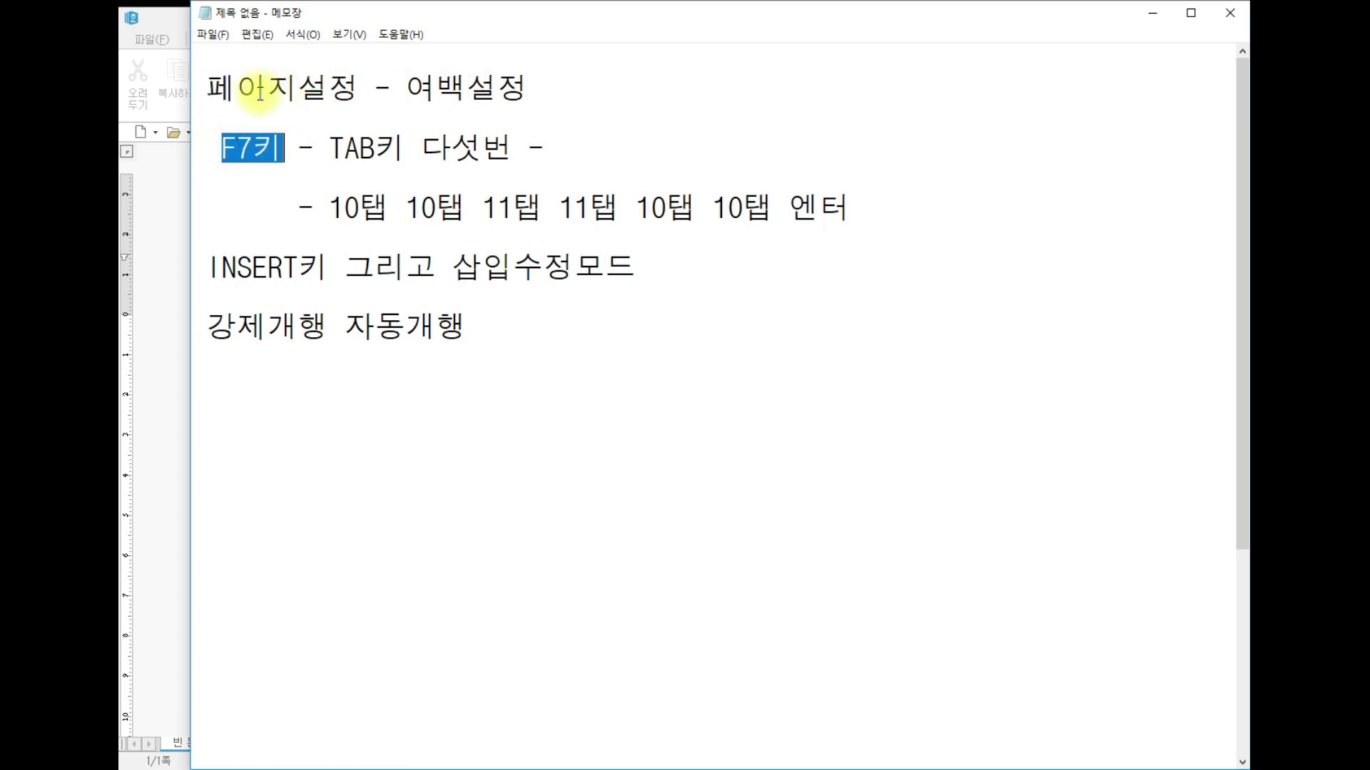
drag(332, 148, 514, 148)
drag(330, 208, 739, 209)
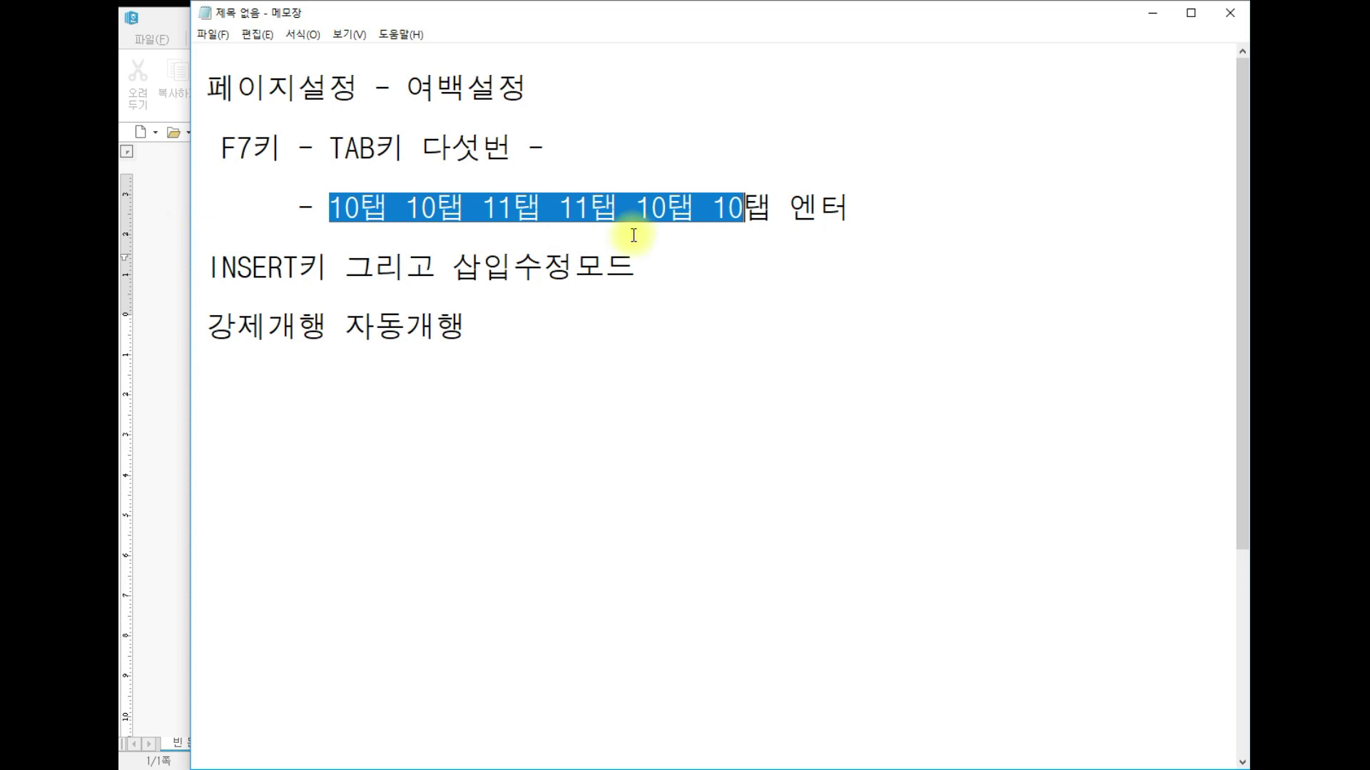
Return to the blank Hangul document and set the page's top and bottom margins to 10 mm in the page setup
click(147, 373)
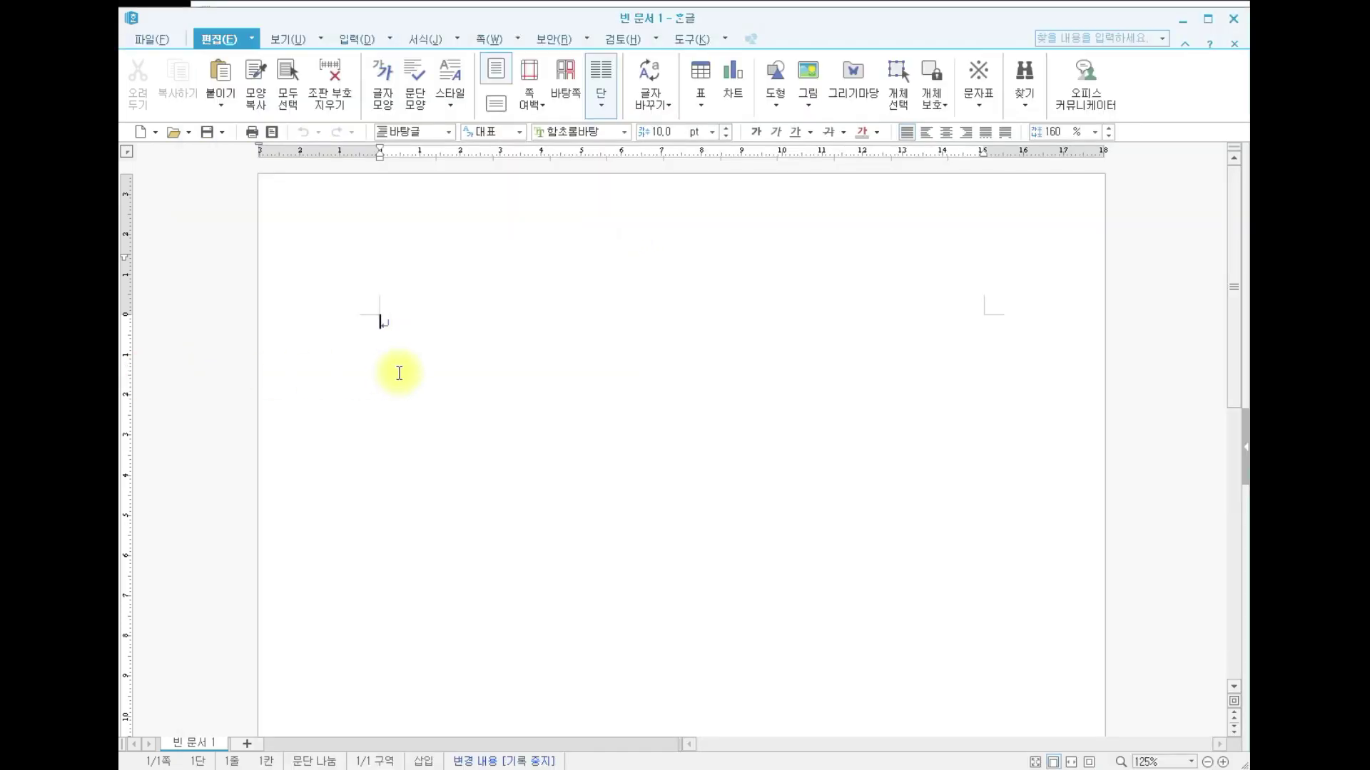
key(F7)
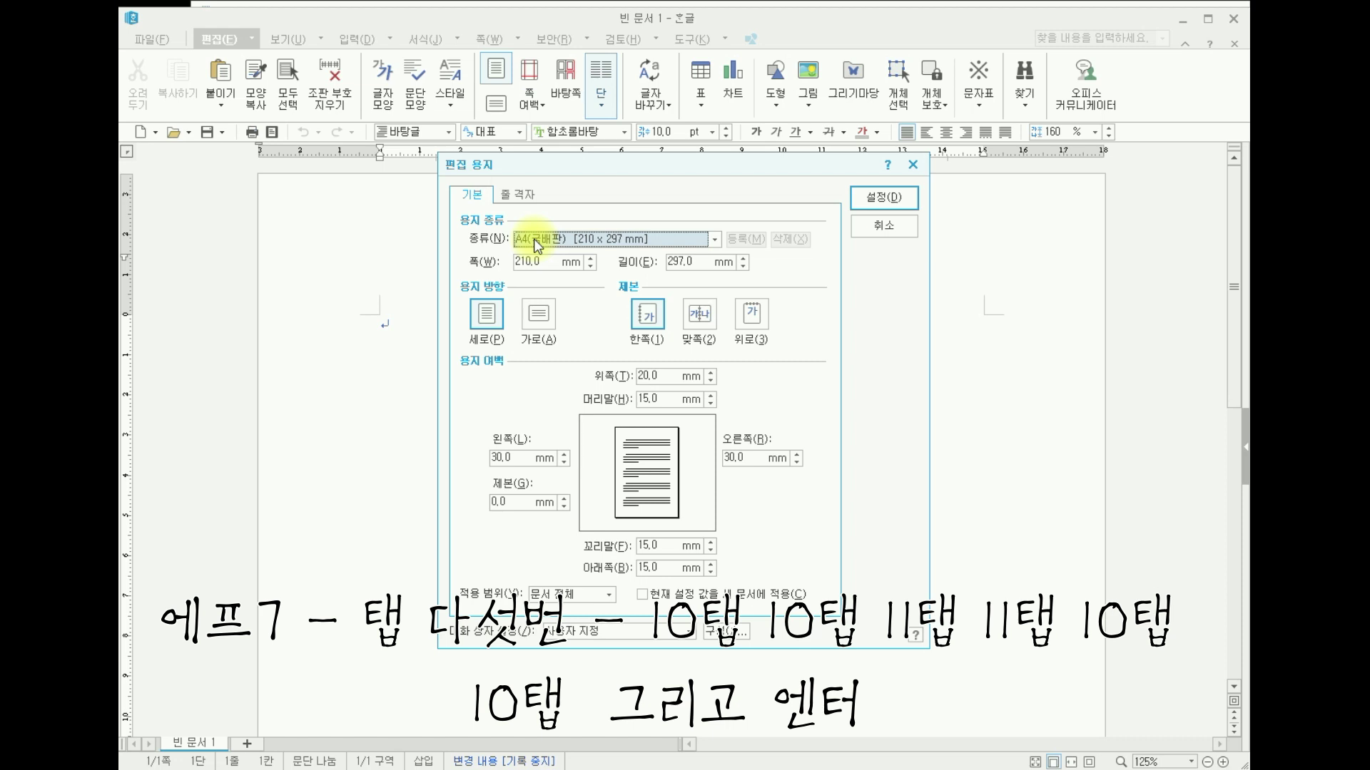
key(Tab)
key(Tab)
key(Tab)
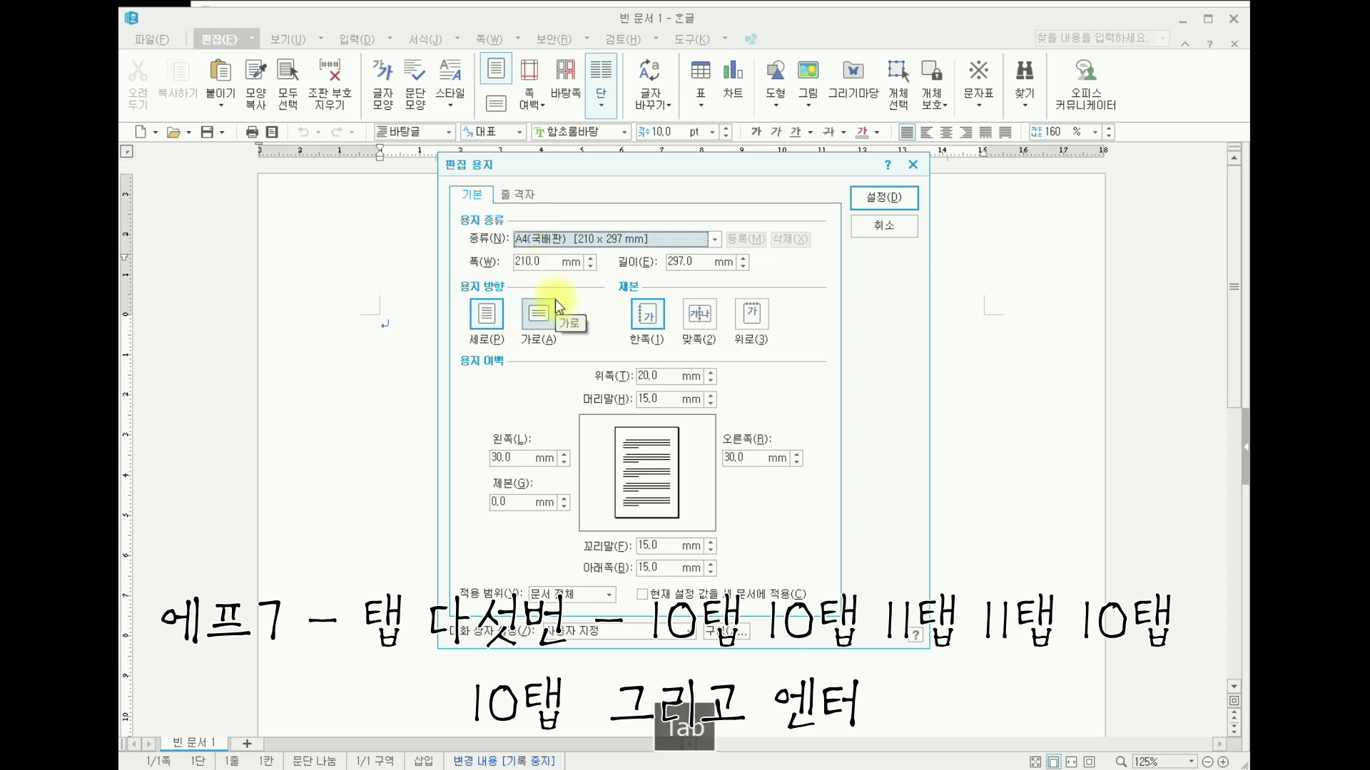
key(Tab)
key(Tab)
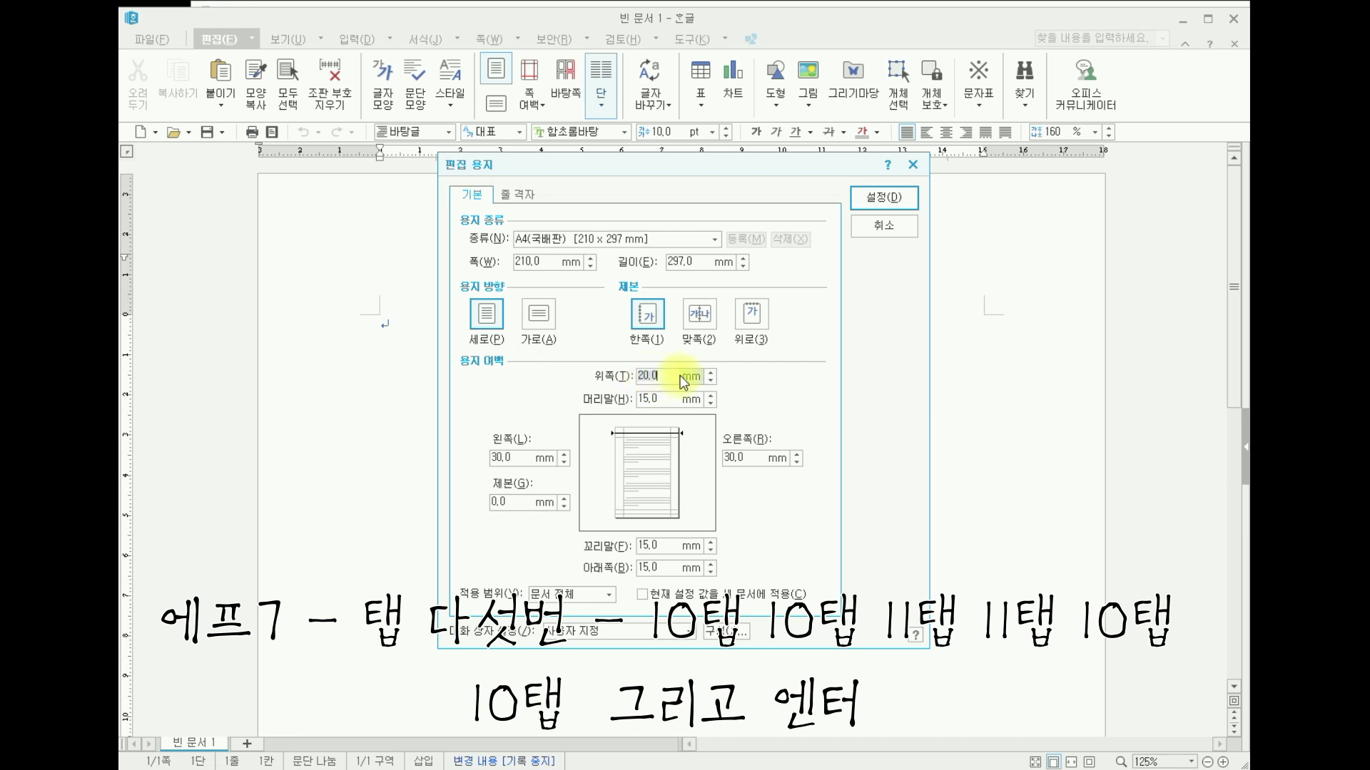
text(10)
key(Tab)
text(10)
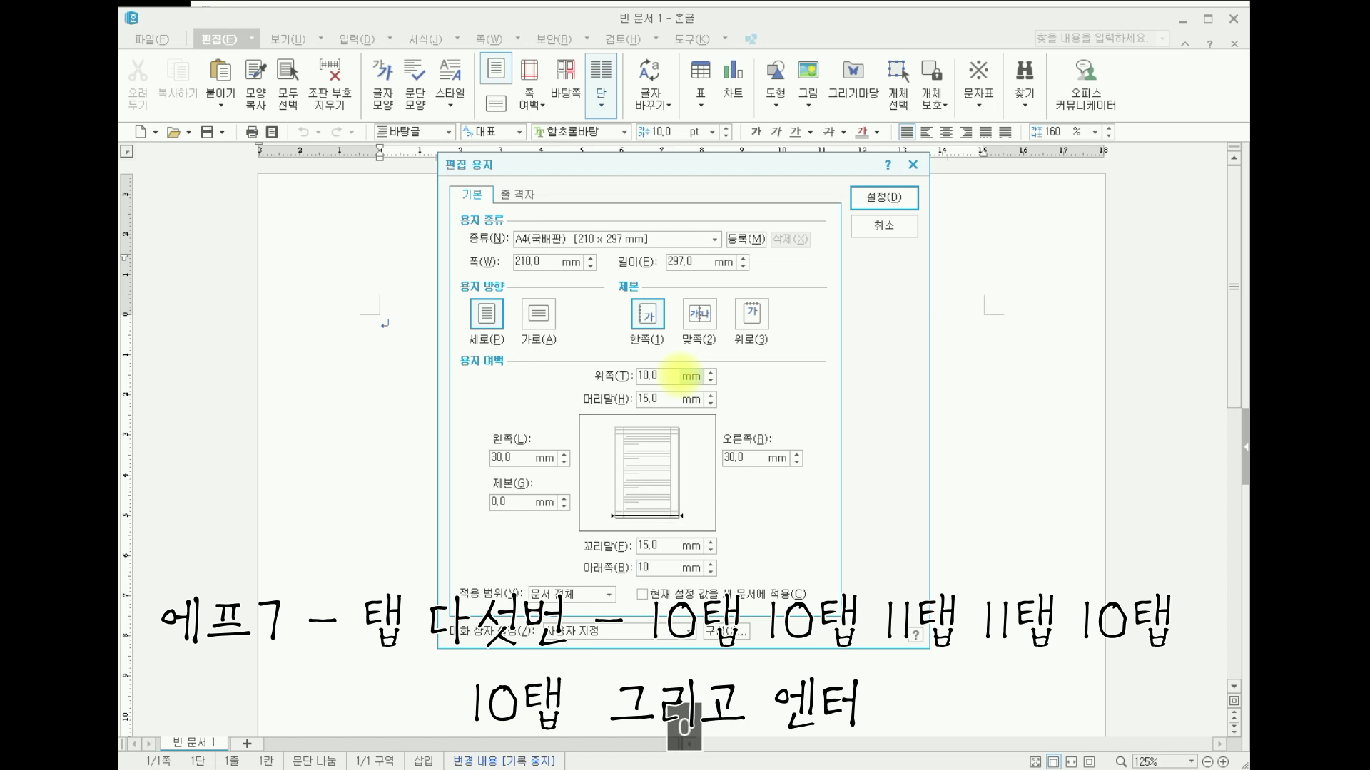
Set the left and right margins to 11 mm and the header and footer margins to 10 mm, and apply the page setup
key(Tab)
text(11)
key(Tab)
text(11)
key(Tab)
text(10)
key(Tab)
text(10)
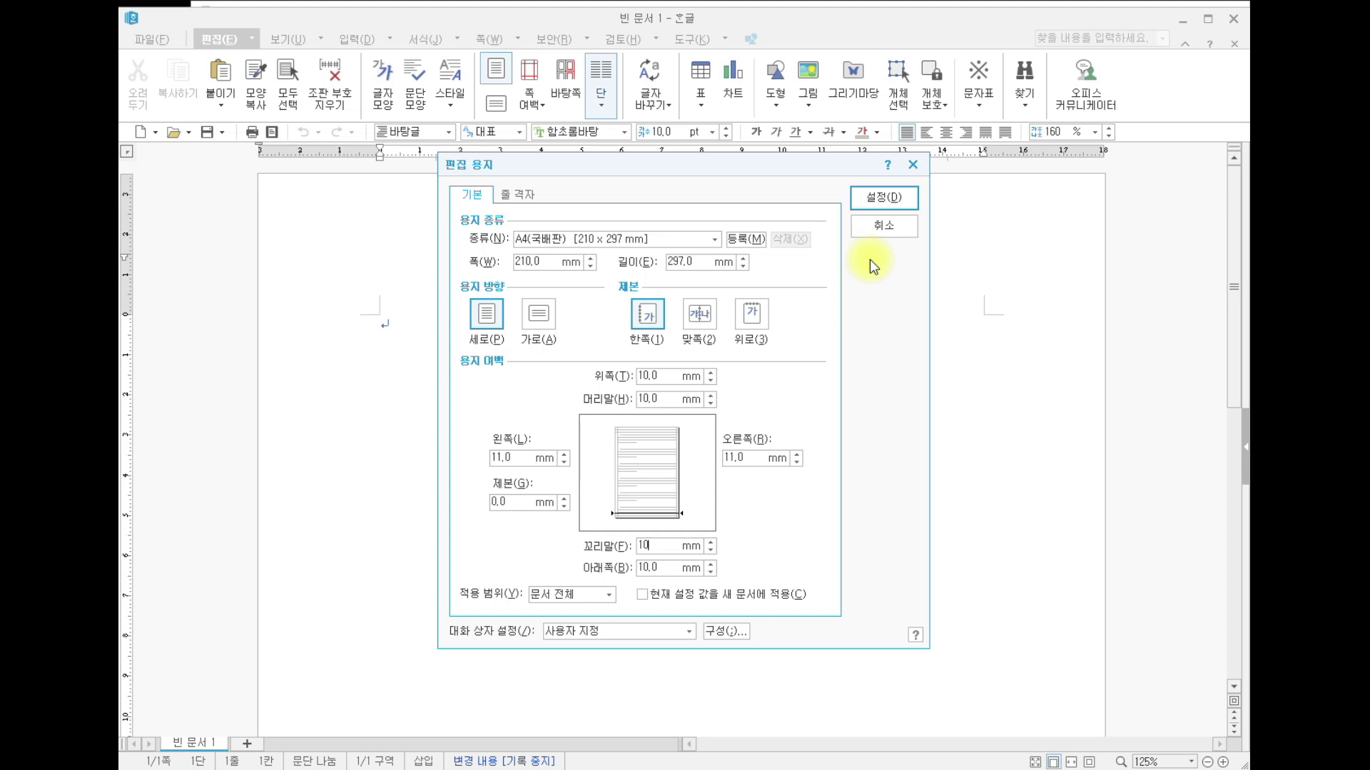
key(Return)
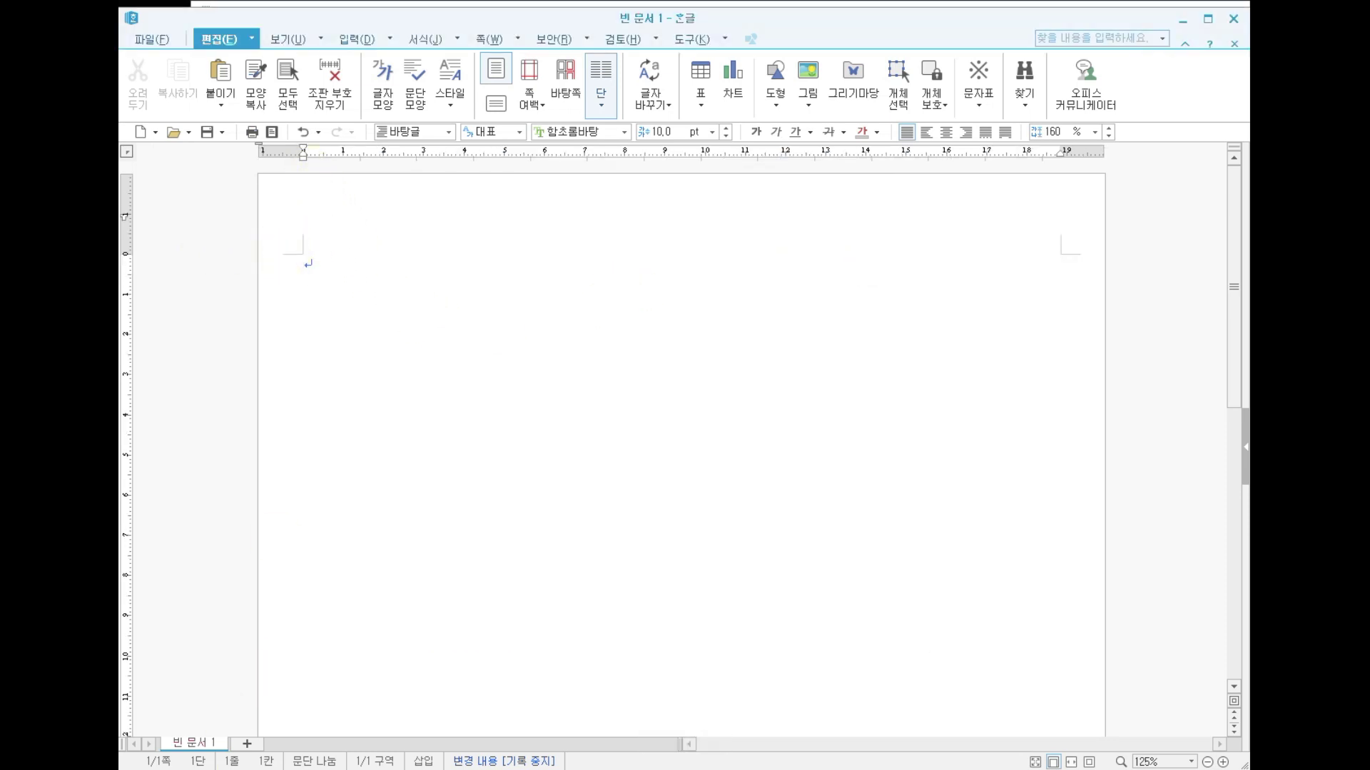
Review the page setup steps and the six margin values in the Notepad notes once more
key(alt+Tab)
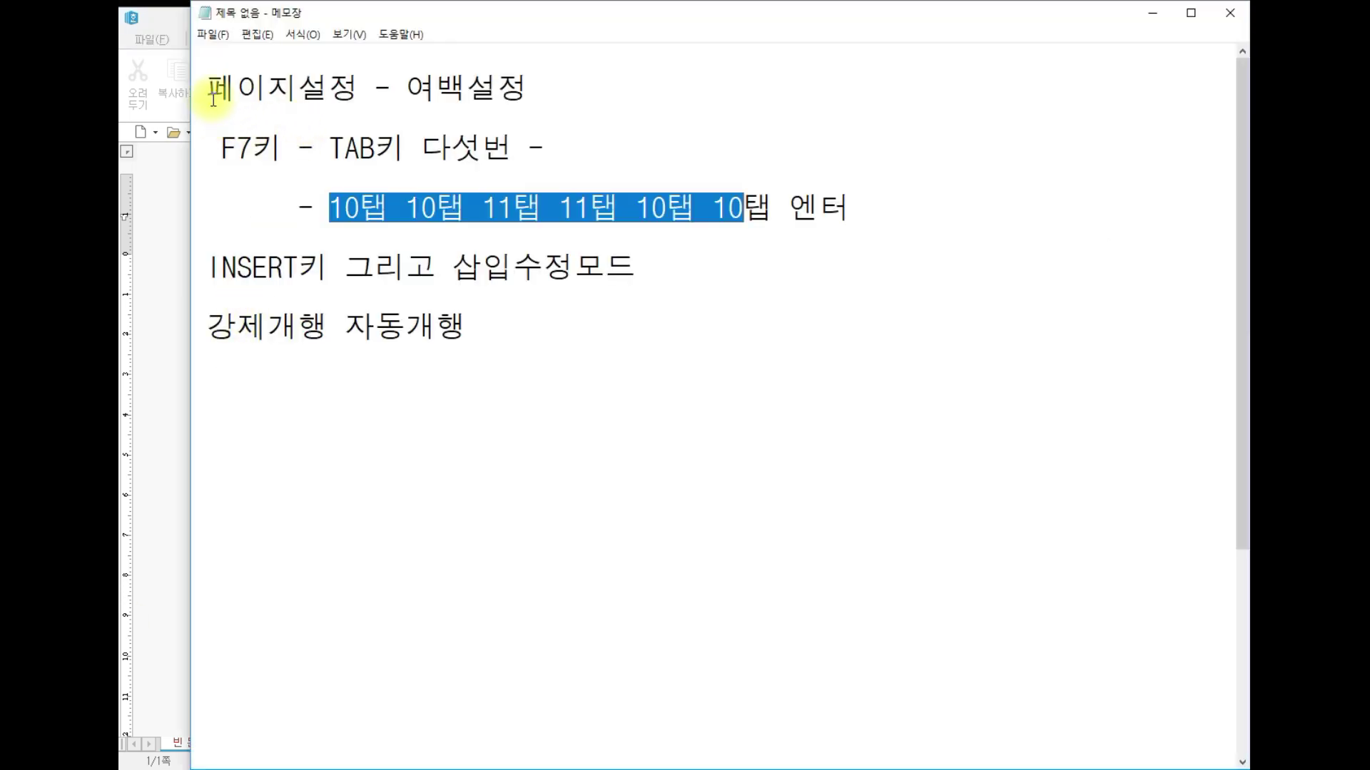
drag(221, 149, 279, 150)
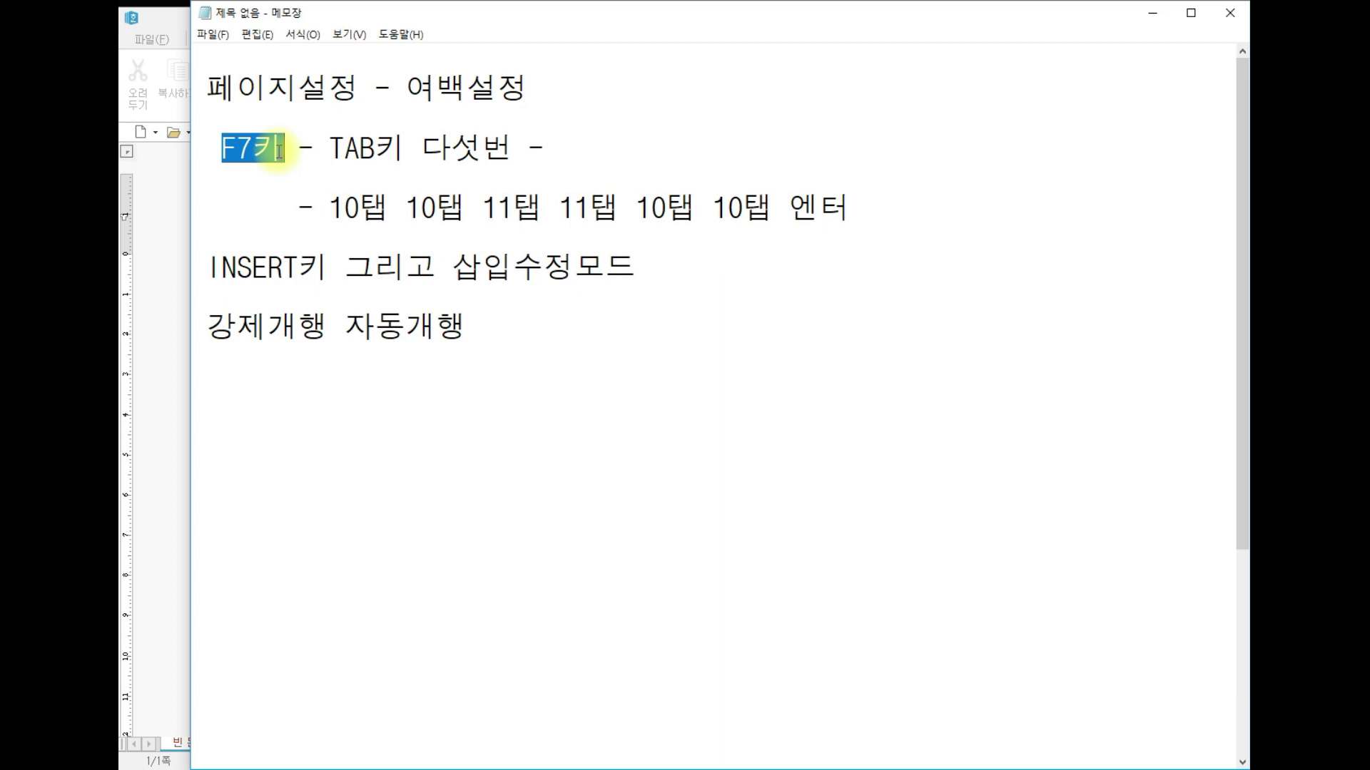
drag(329, 150, 514, 152)
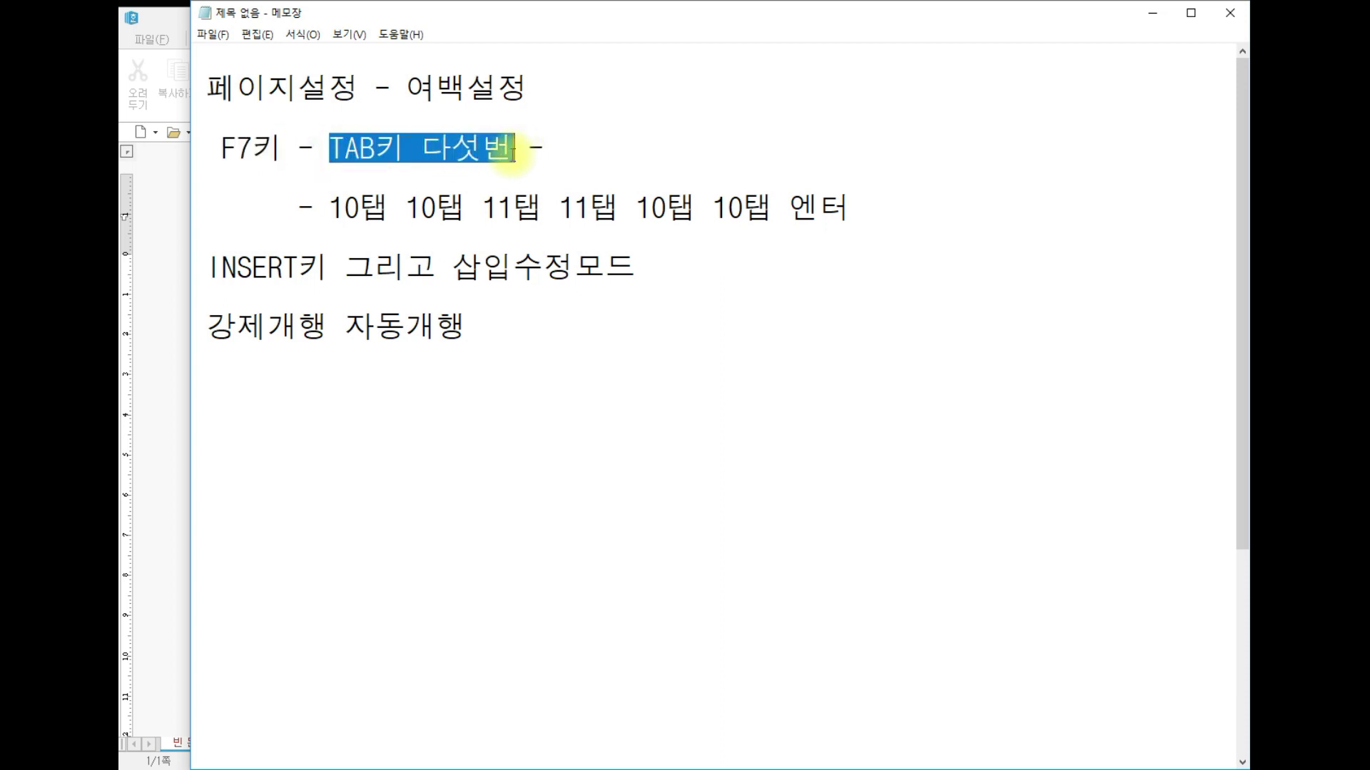
click(333, 207)
drag(333, 207, 776, 208)
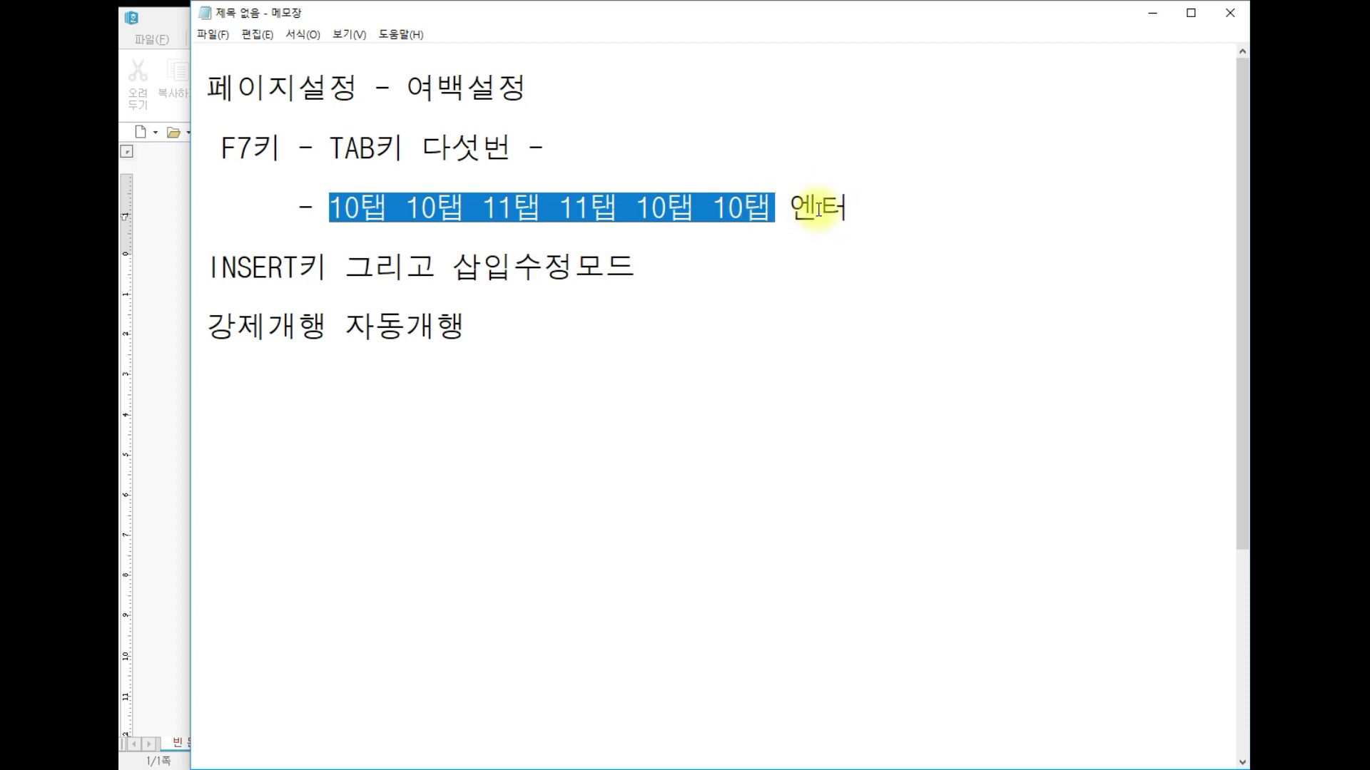
Switch to the Hangul document and enter question numbers 1. and 2. on page 1, with four line breaks after each
click(178, 380)
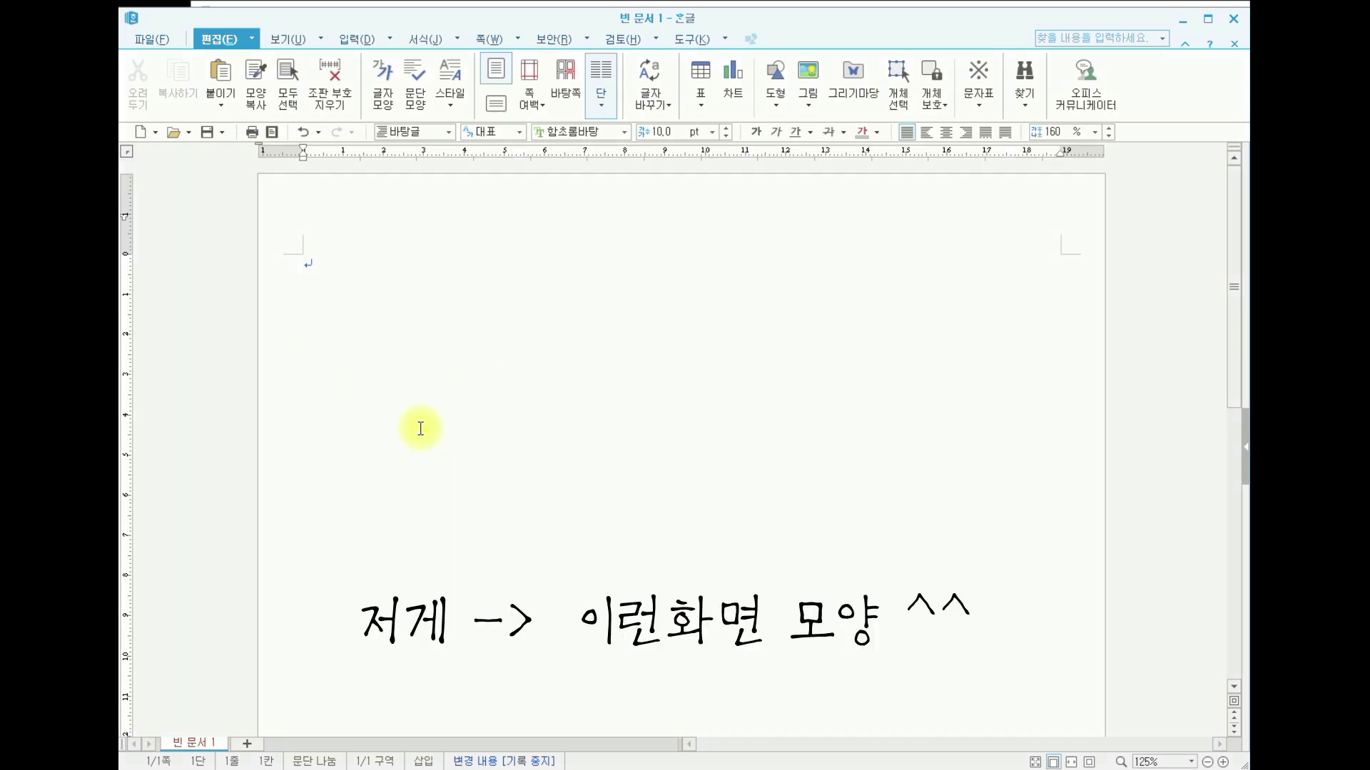
text(1)
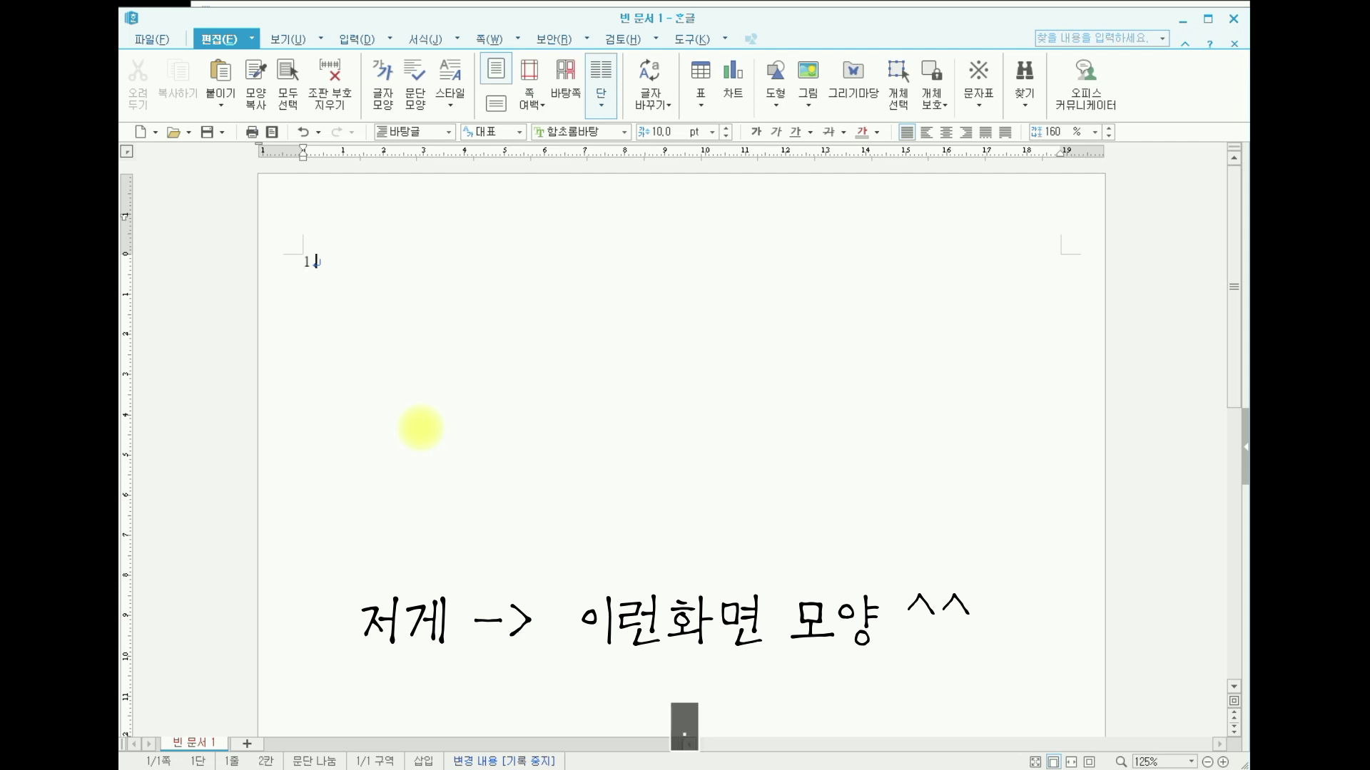
text(.)
key(Return)
text(2.)
key(Return)
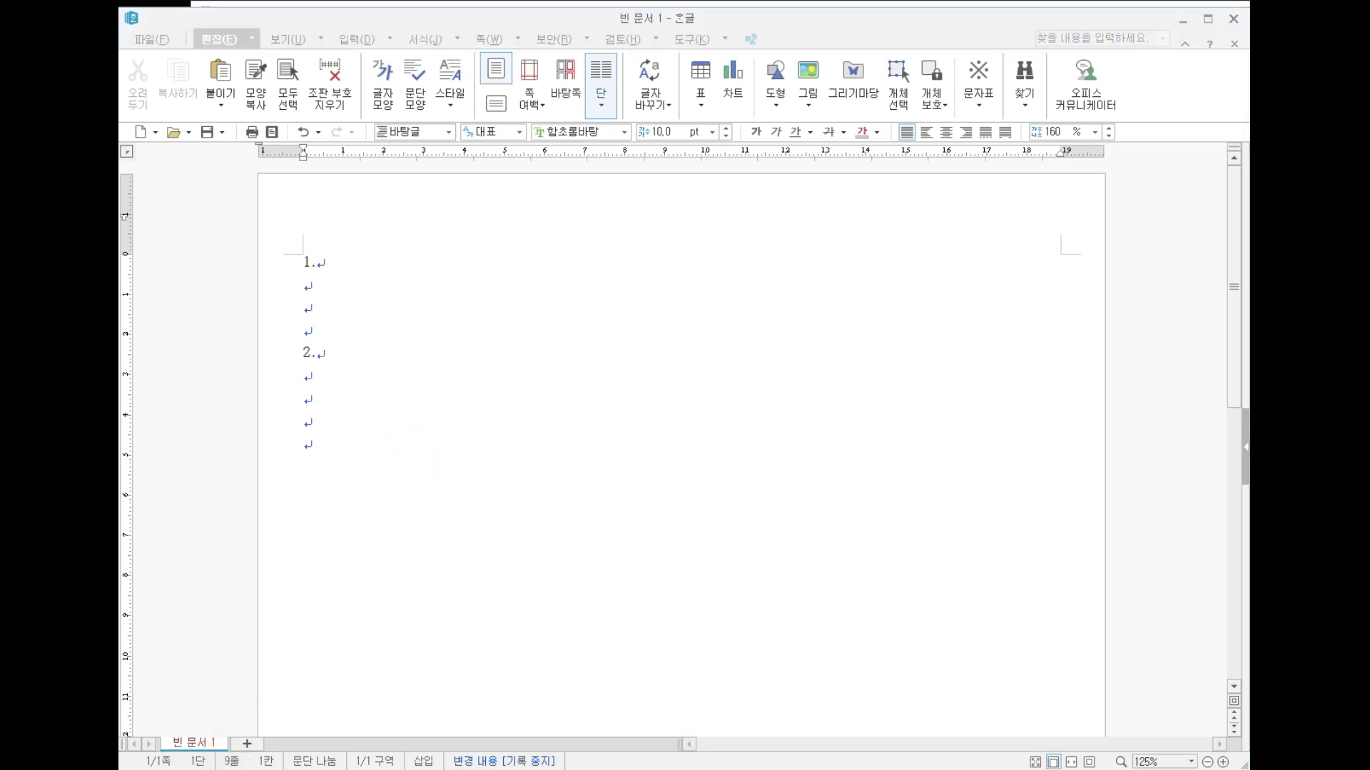
Switch to the Notepad notes and add the line "ALT + SHIFT + ENTER" below the margin values
key(alt+Tab)
click(553, 357)
click(963, 213)
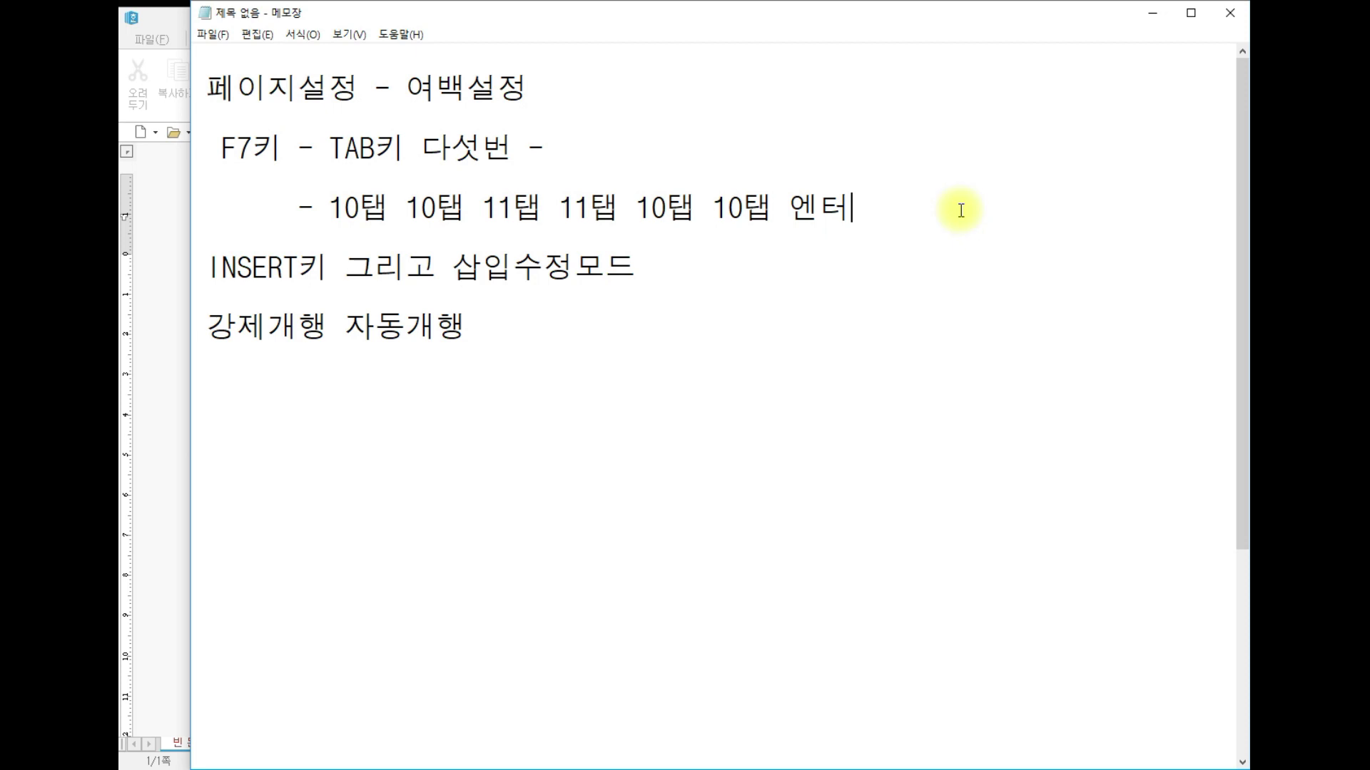
key(Return)
key(Return)
key(Up)
text(ALT + SH)
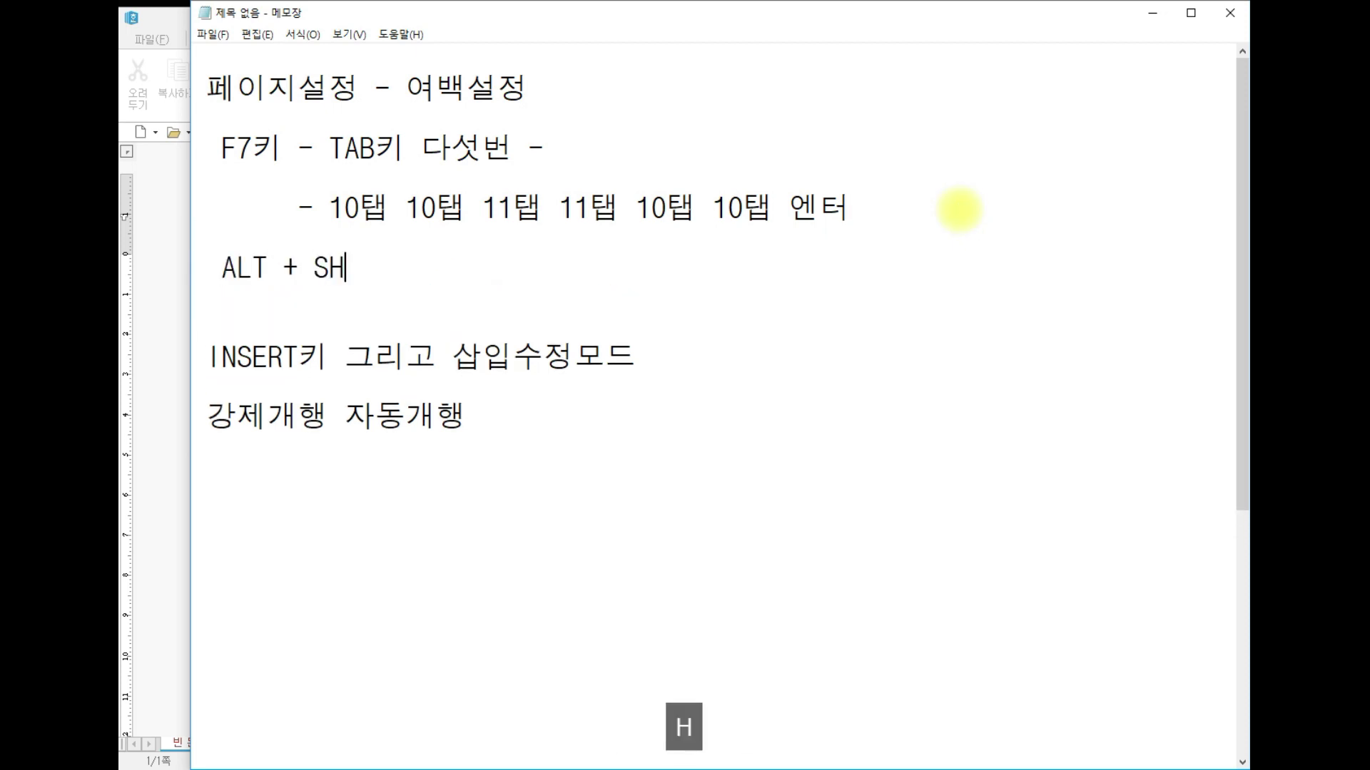
text(IFT + EN)
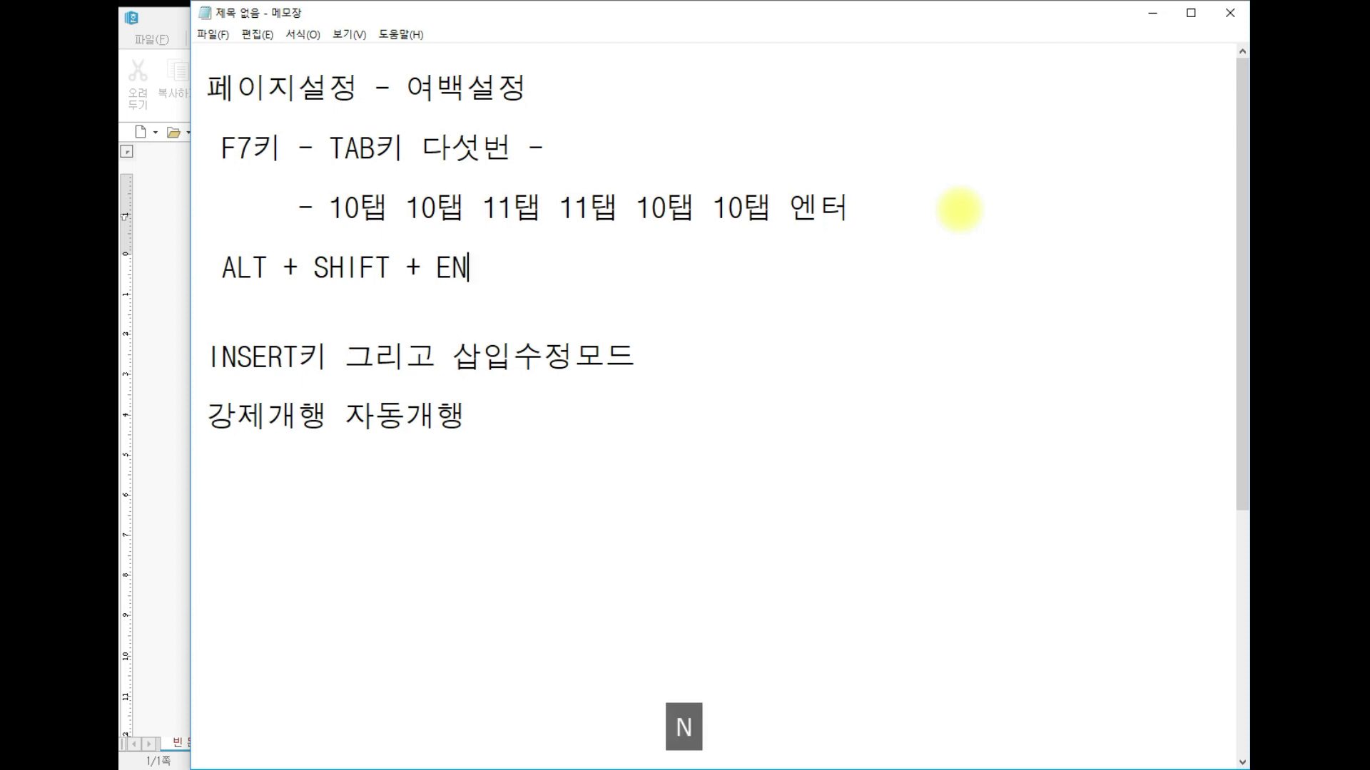
text(TER )
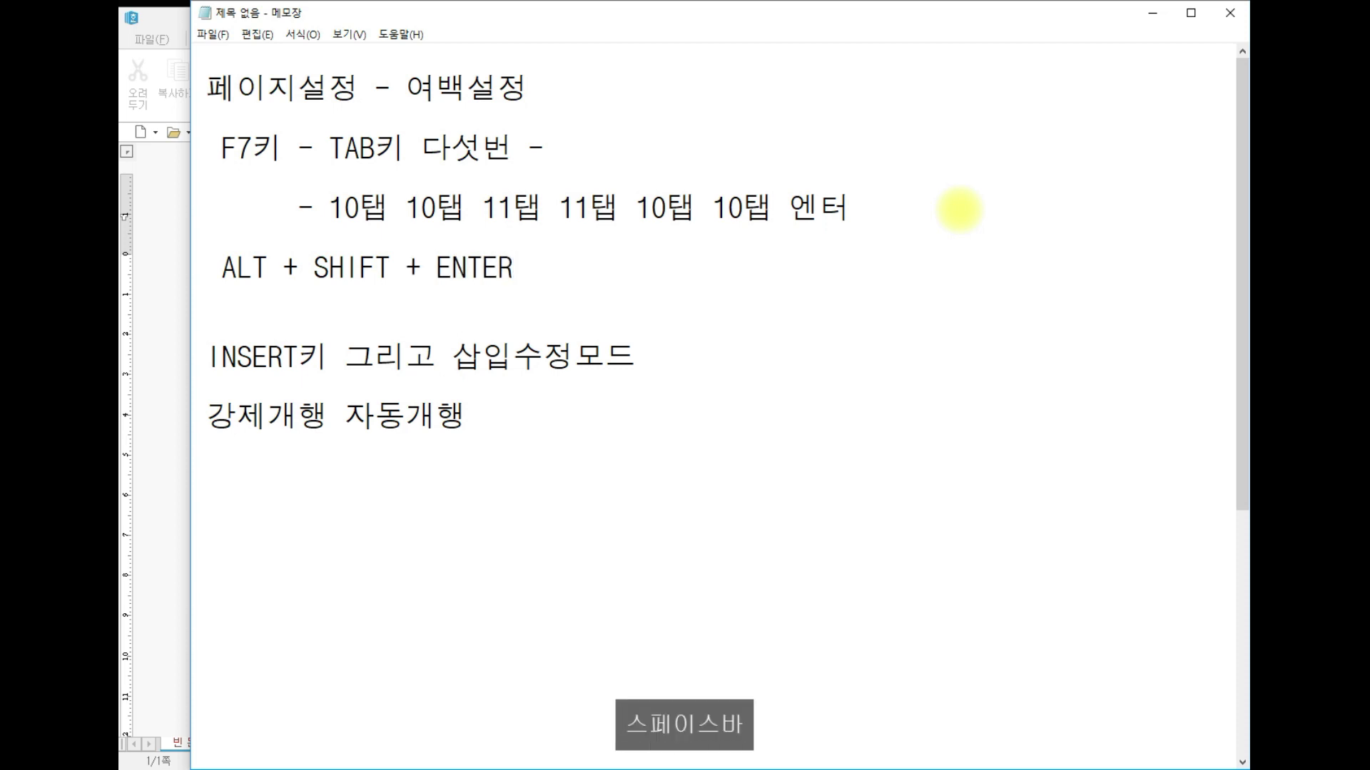
text(()
key(BackSpace)
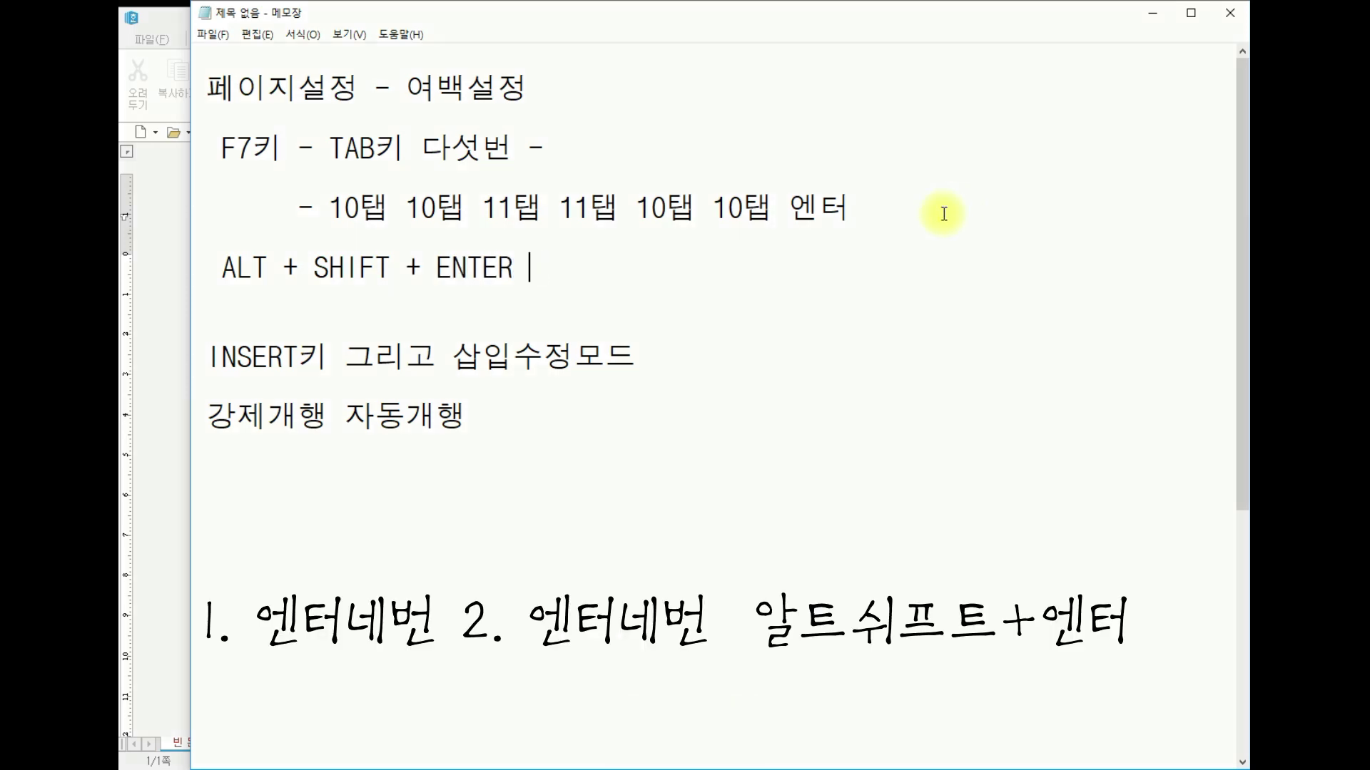
drag(542, 268, 390, 269)
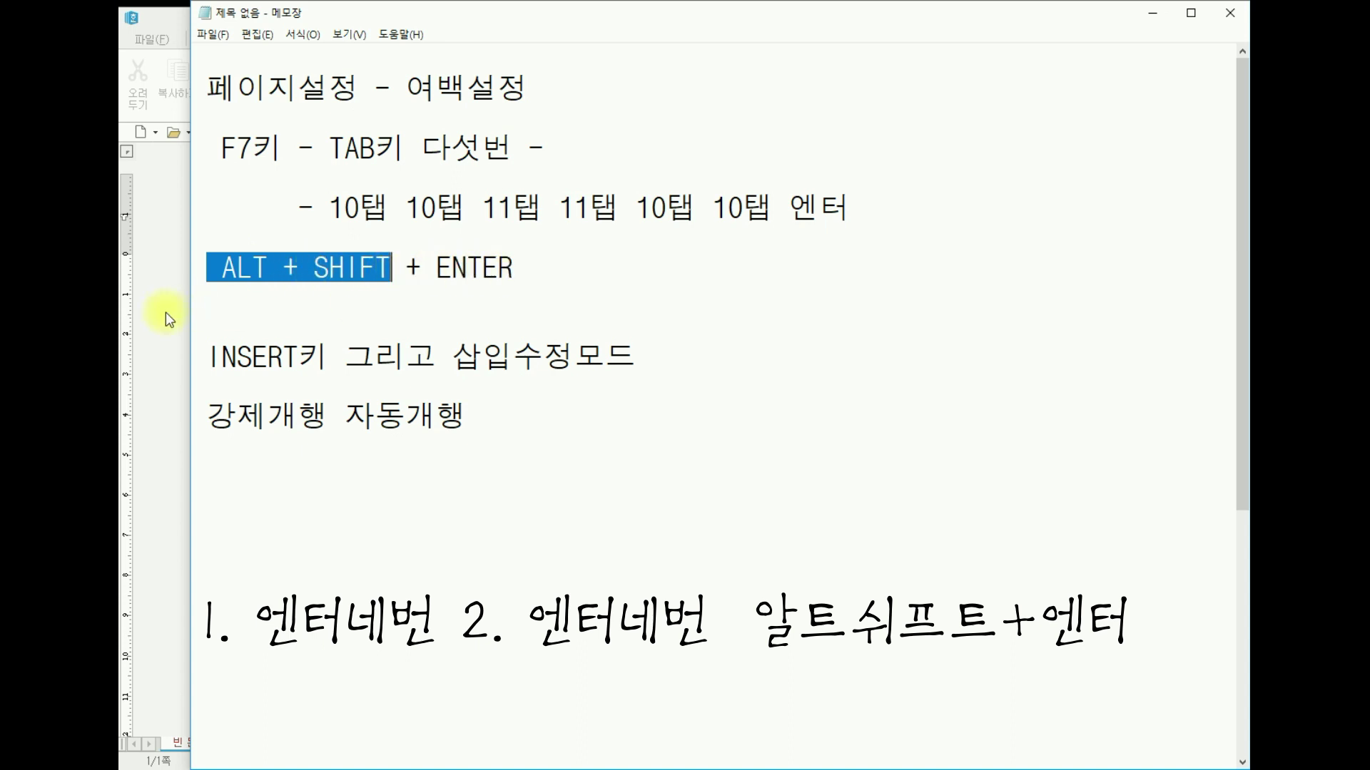
Return to the Hangul document and insert a section break after question 2's blank lines to start page 2
key(alt+Tab)
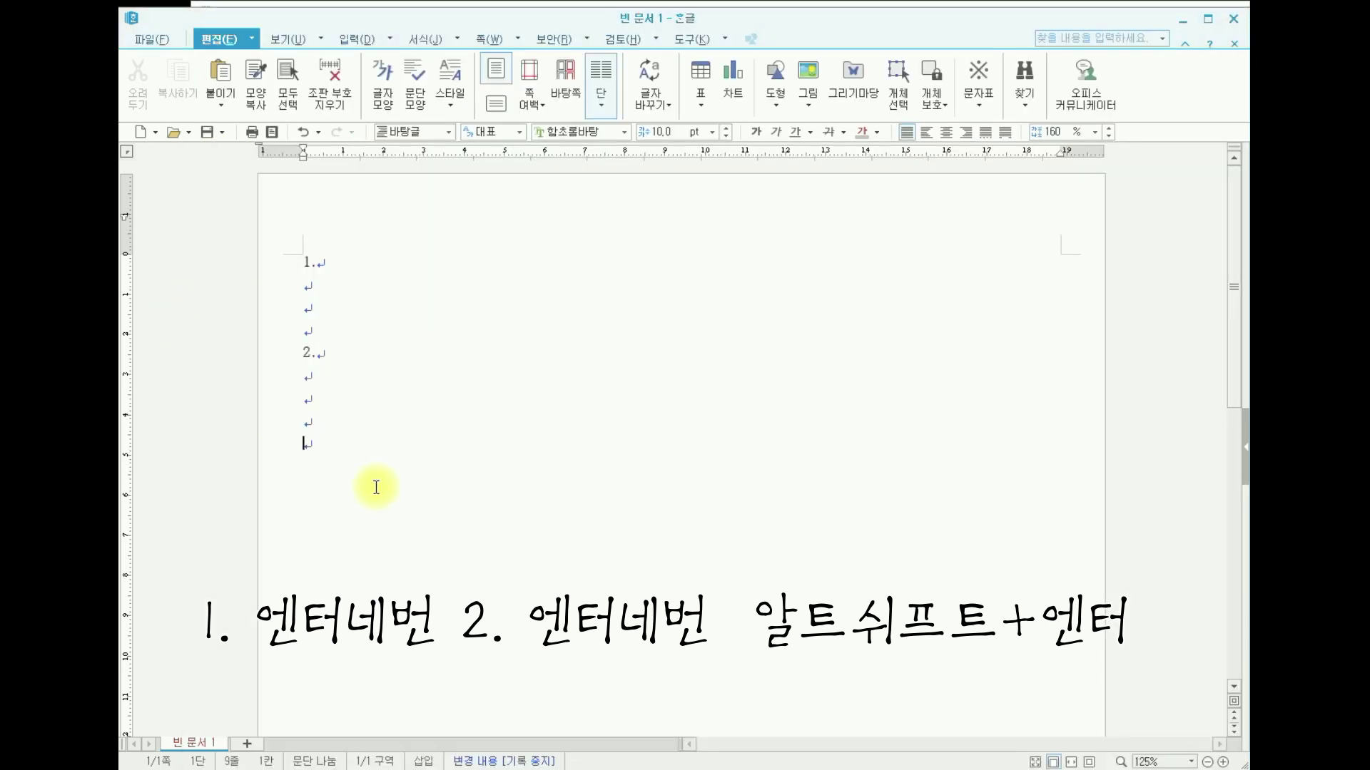
key(alt+shift+Return)
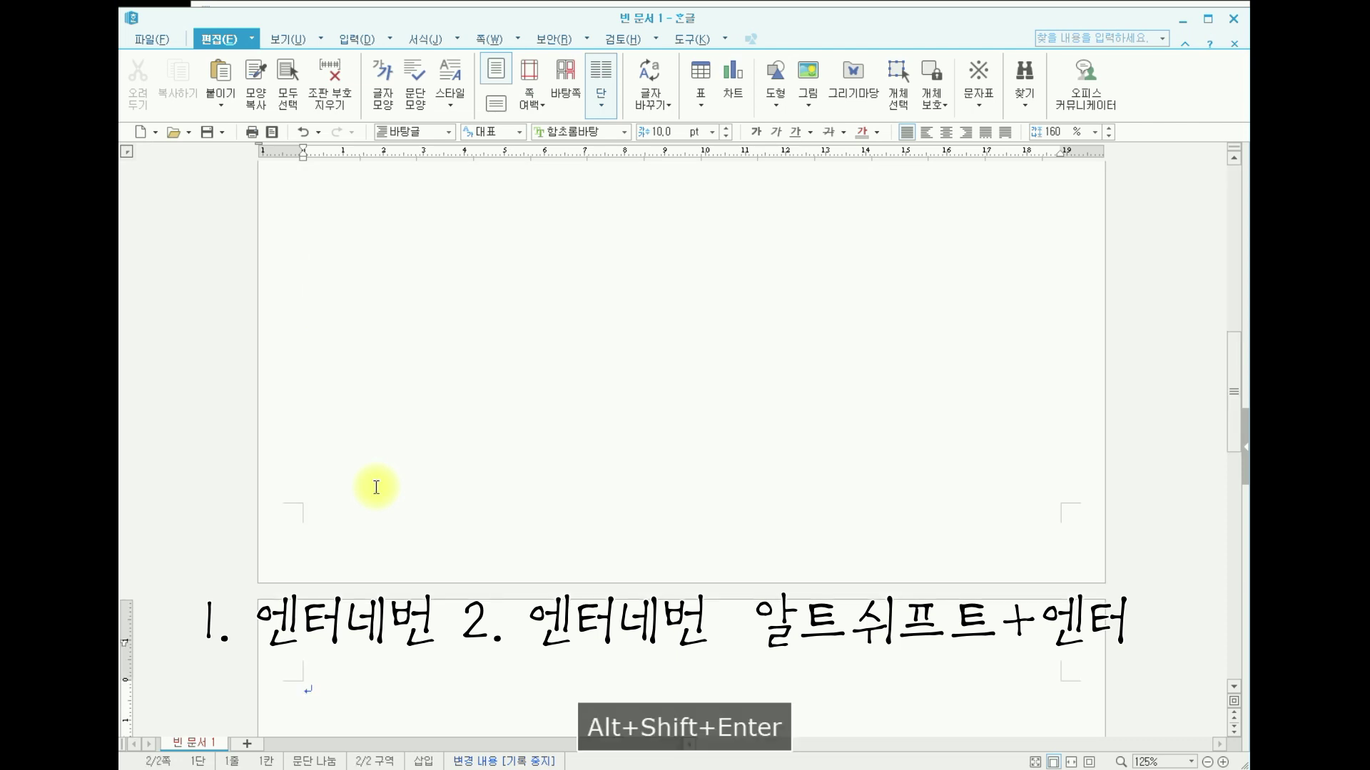
scroll(357, 486, down, 3)
scroll(329, 480, down, 1)
scroll(335, 478, down, 1)
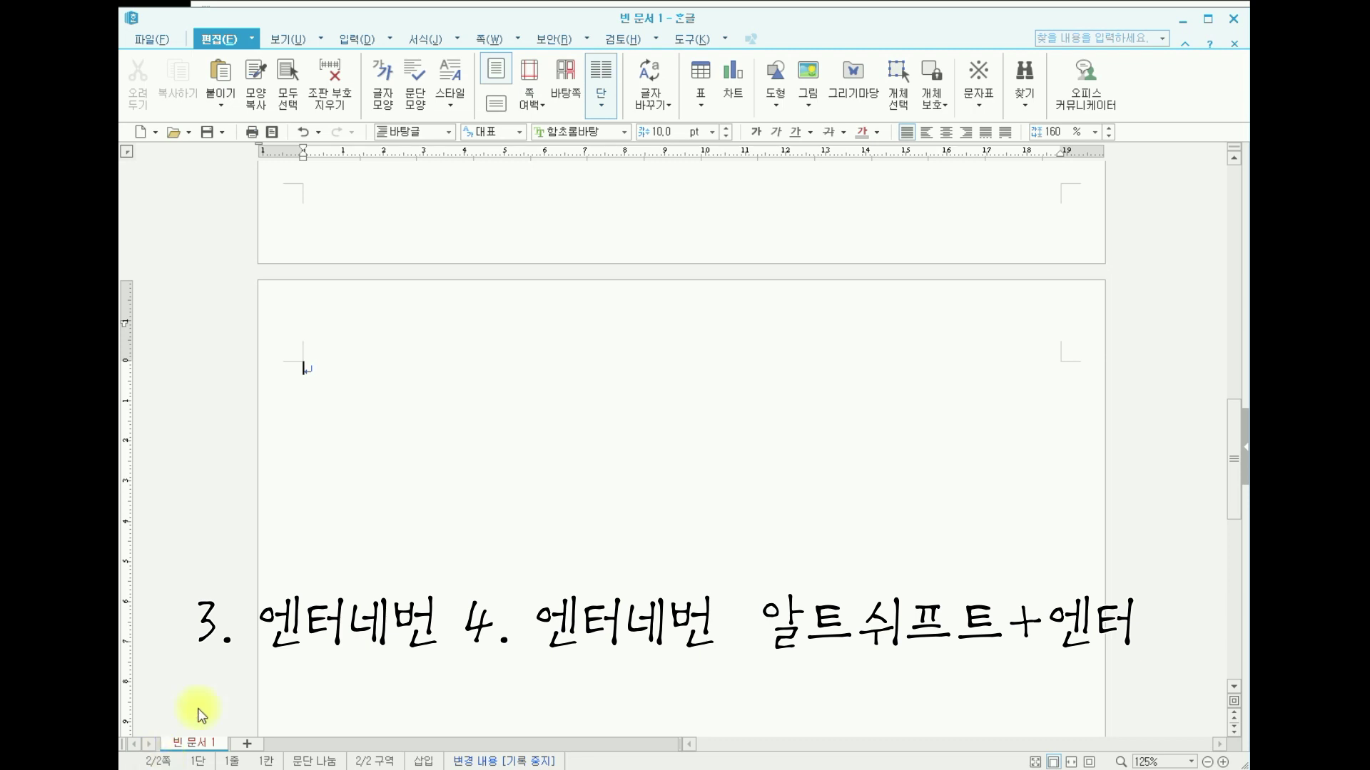
Enter question numbers 3. and 4. on page 2, leaving four blank lines after each
text(3)
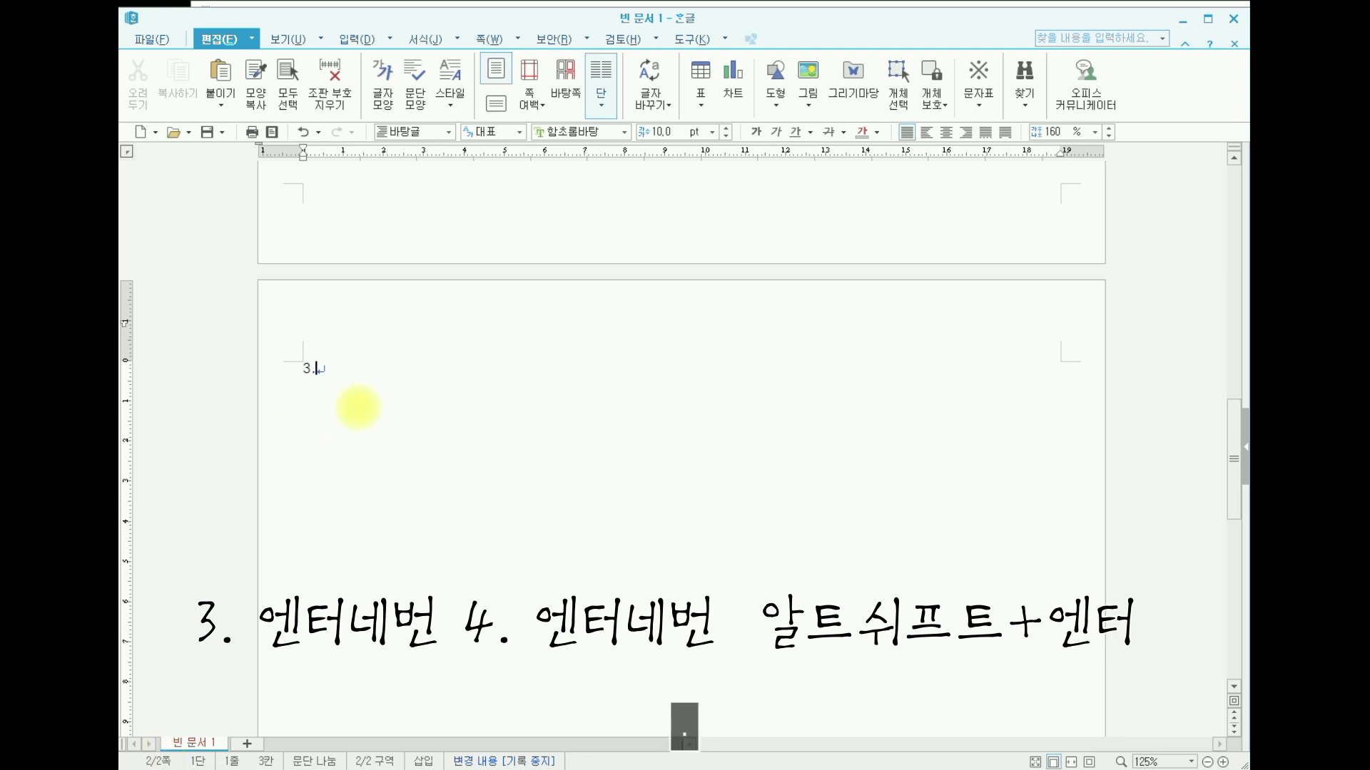
text(.)
key(Return)
key(Return)
key(Return)
text(4.)
key(Return)
key(Return)
key(Return)
key(Return)
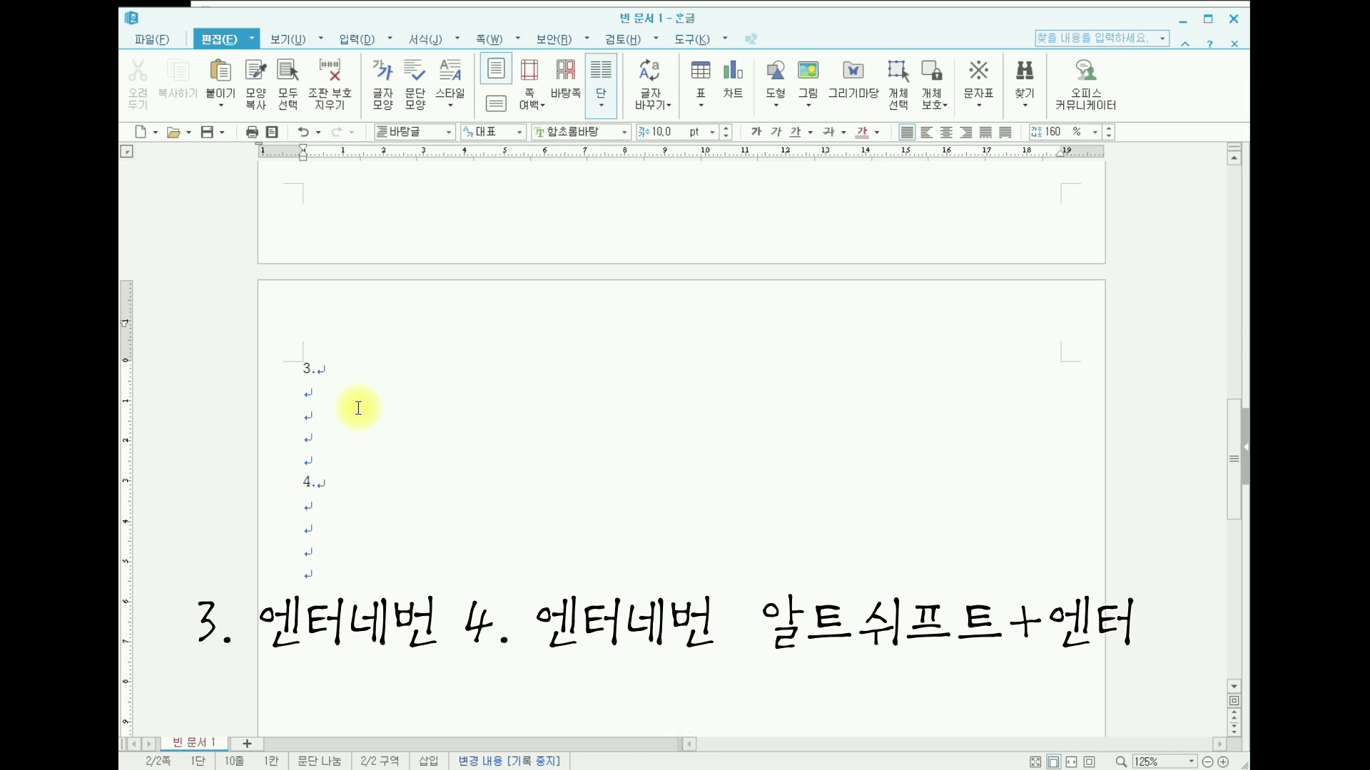
Insert a section break after question 4's blank lines and add four line breaks on the new third page
key(alt+shift+Return)
key(Return)
key(Return)
key(Return)
key(Return)
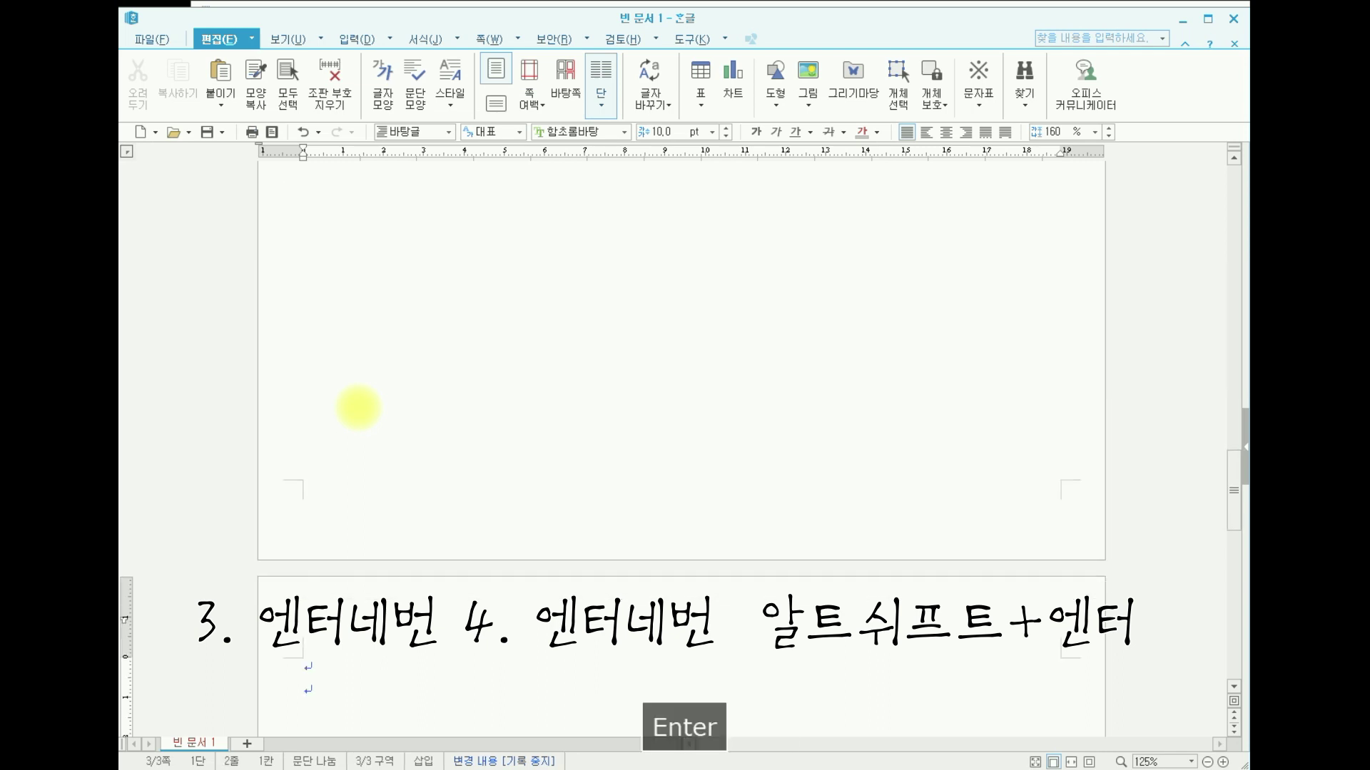
Review the question number layout across the document's three pages
scroll(364, 385, up, 10)
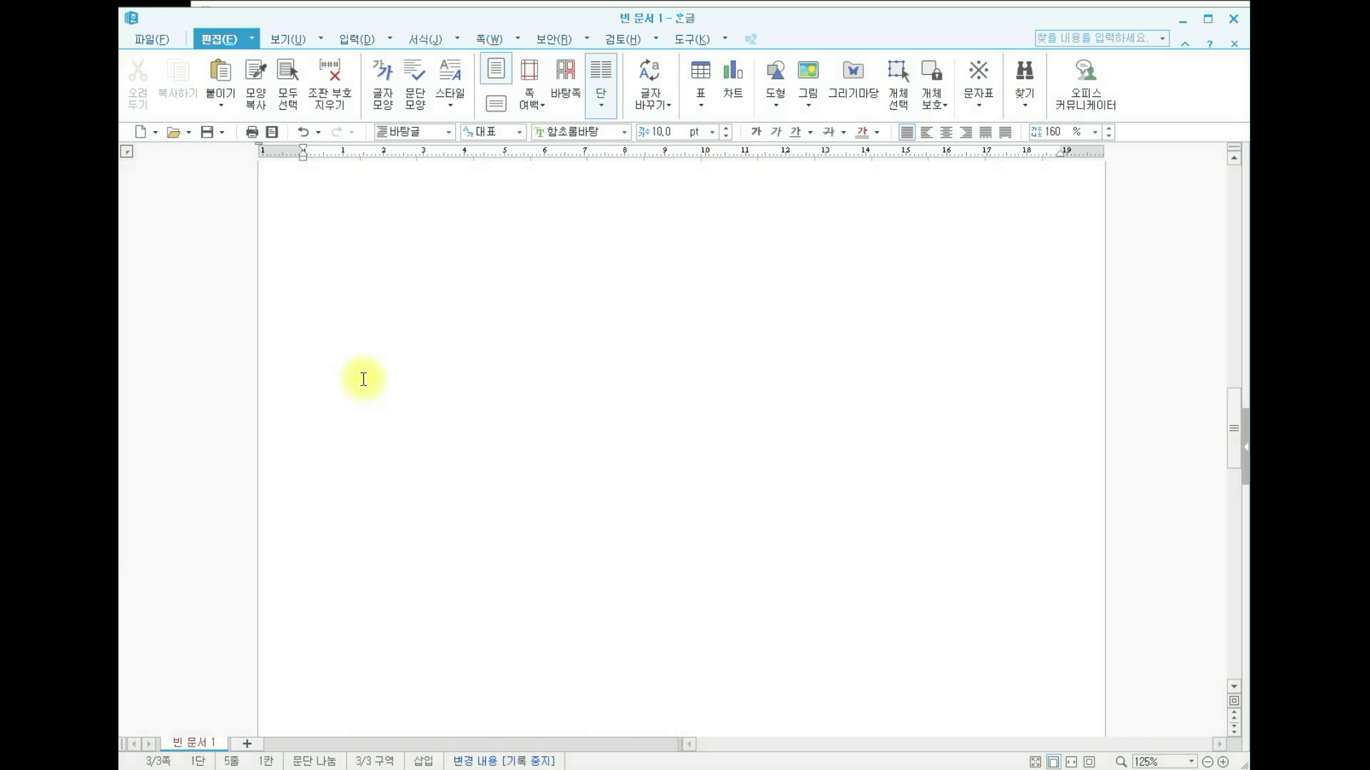
scroll(365, 384, up, 3)
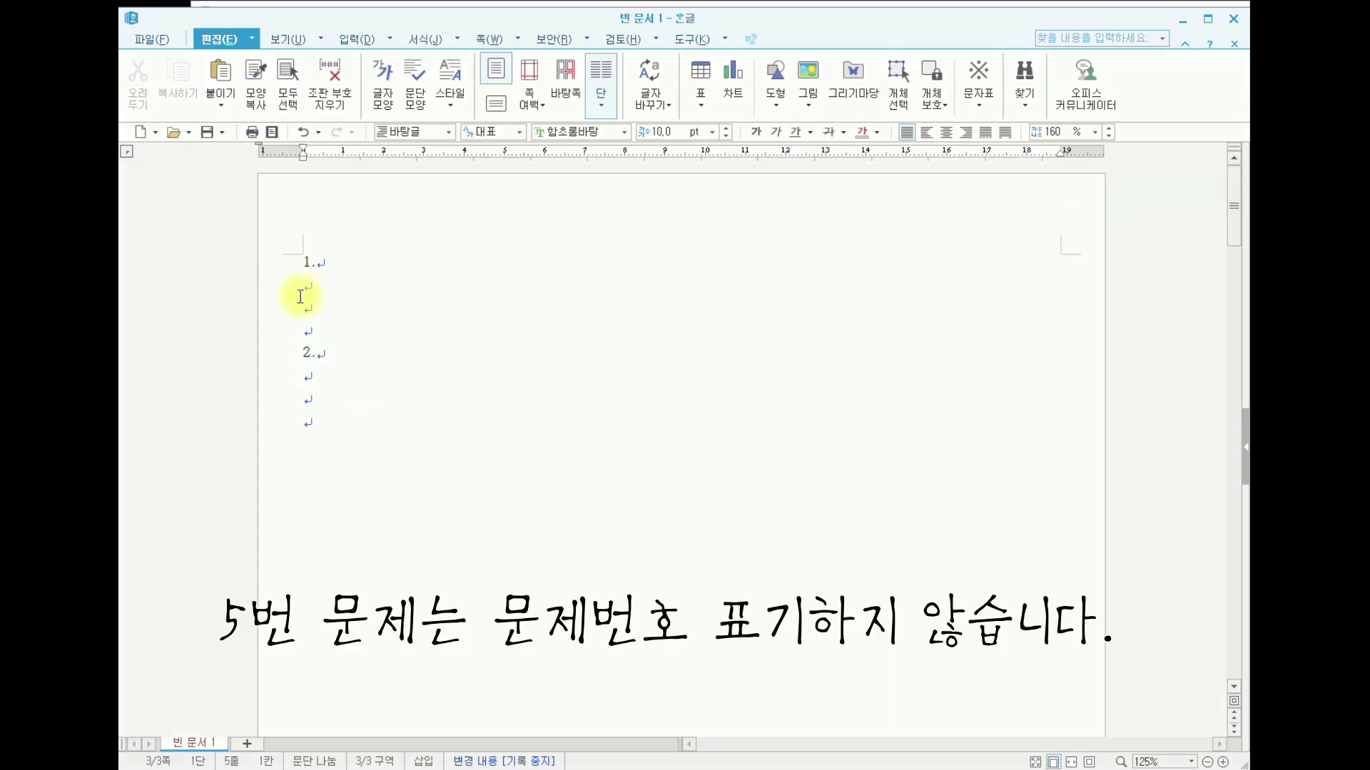
scroll(354, 429, down, 5)
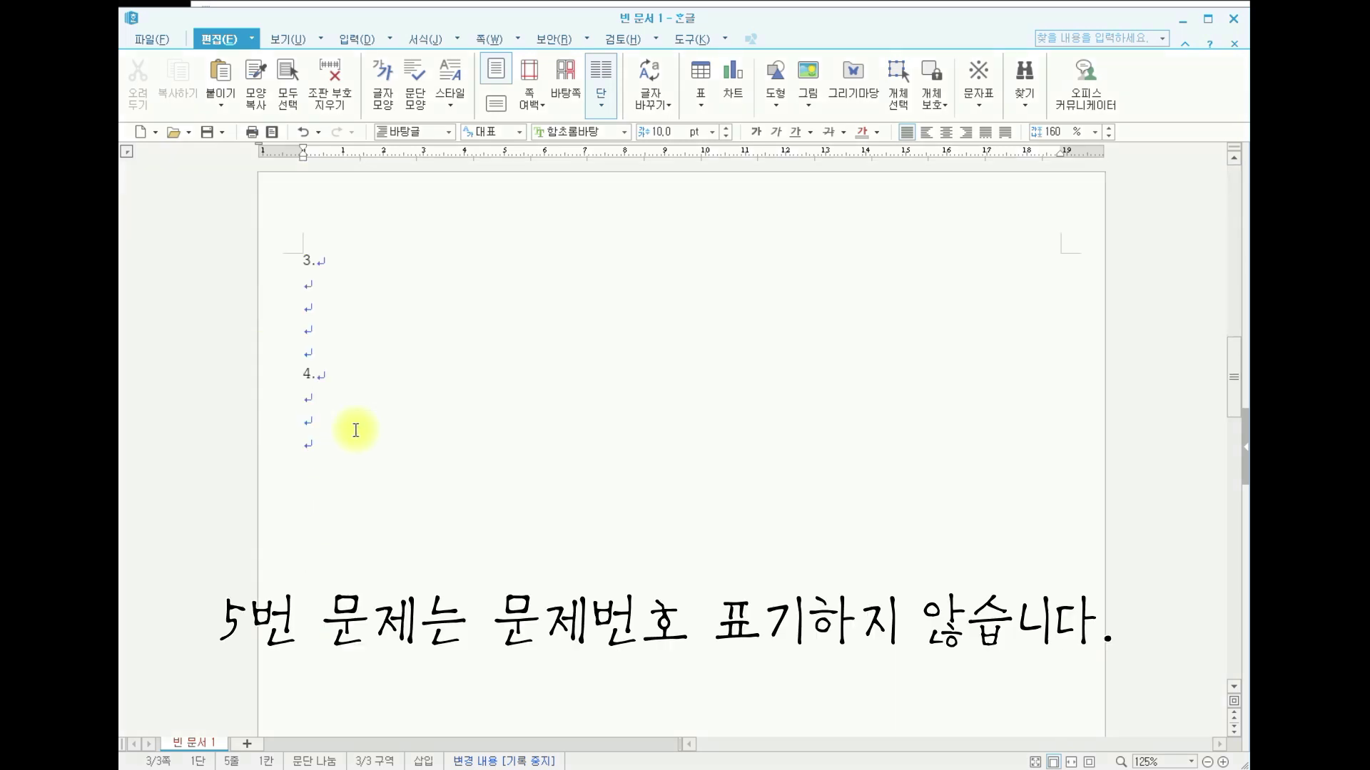
scroll(329, 316, down, 5)
click(330, 425)
scroll(317, 414, up, 6)
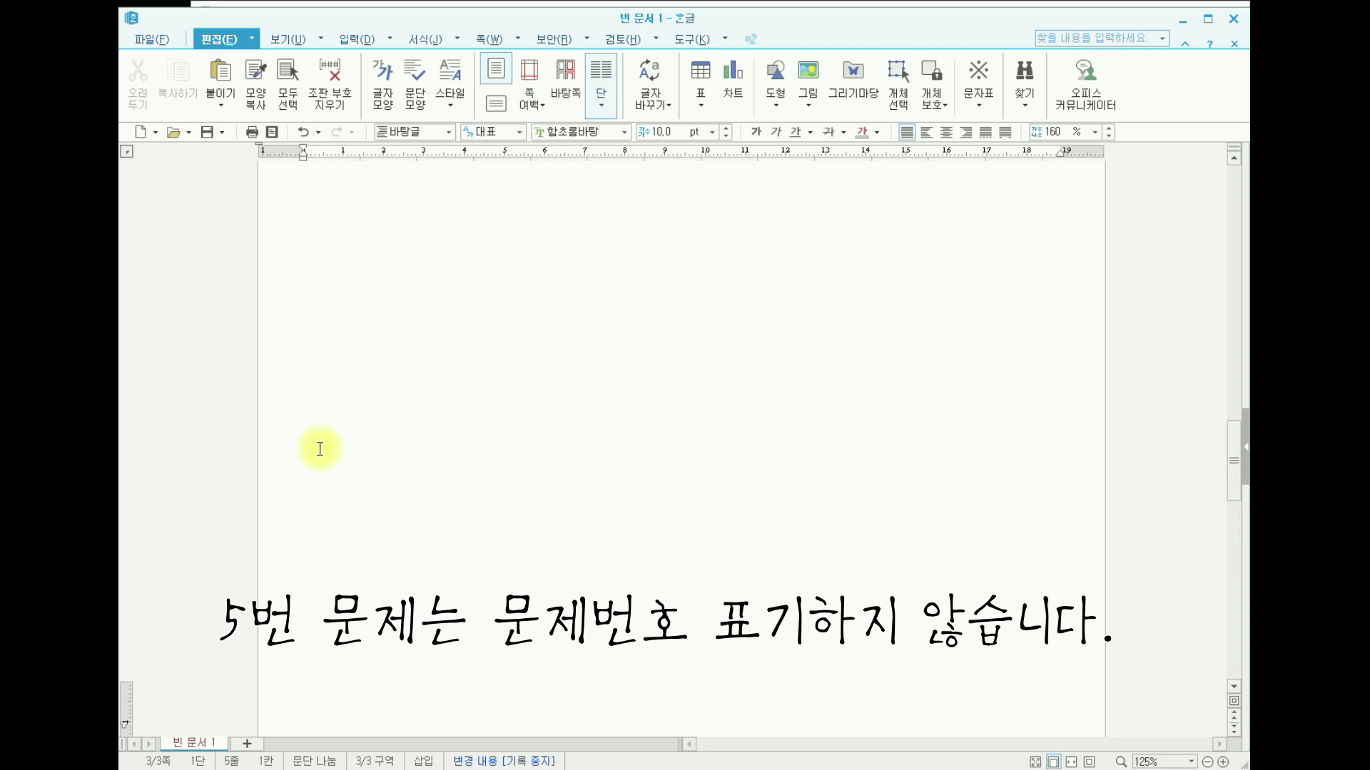
scroll(320, 451, up, 6)
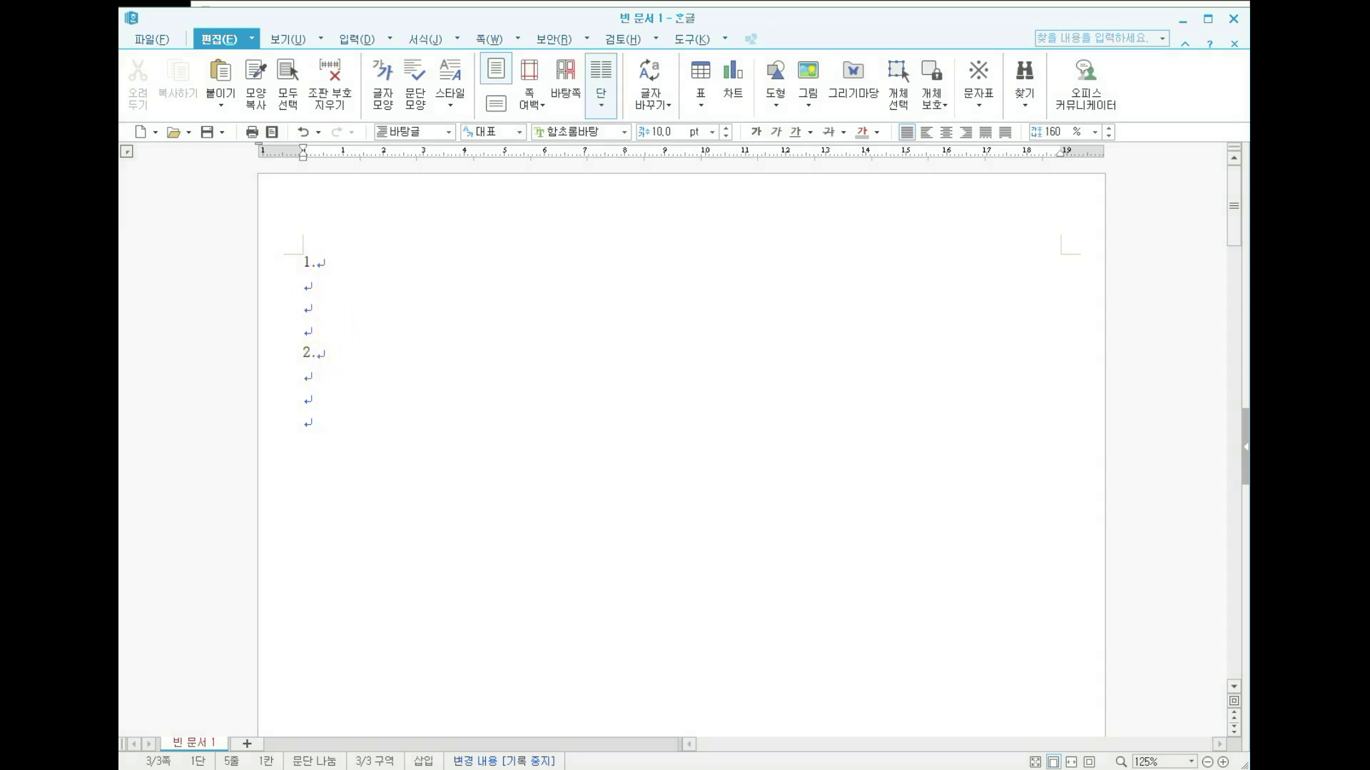
Switch to the Notepad notes and add the line "1쪽 1. 2." below the ALT + SHIFT + ENTER note
key(alt+Tab)
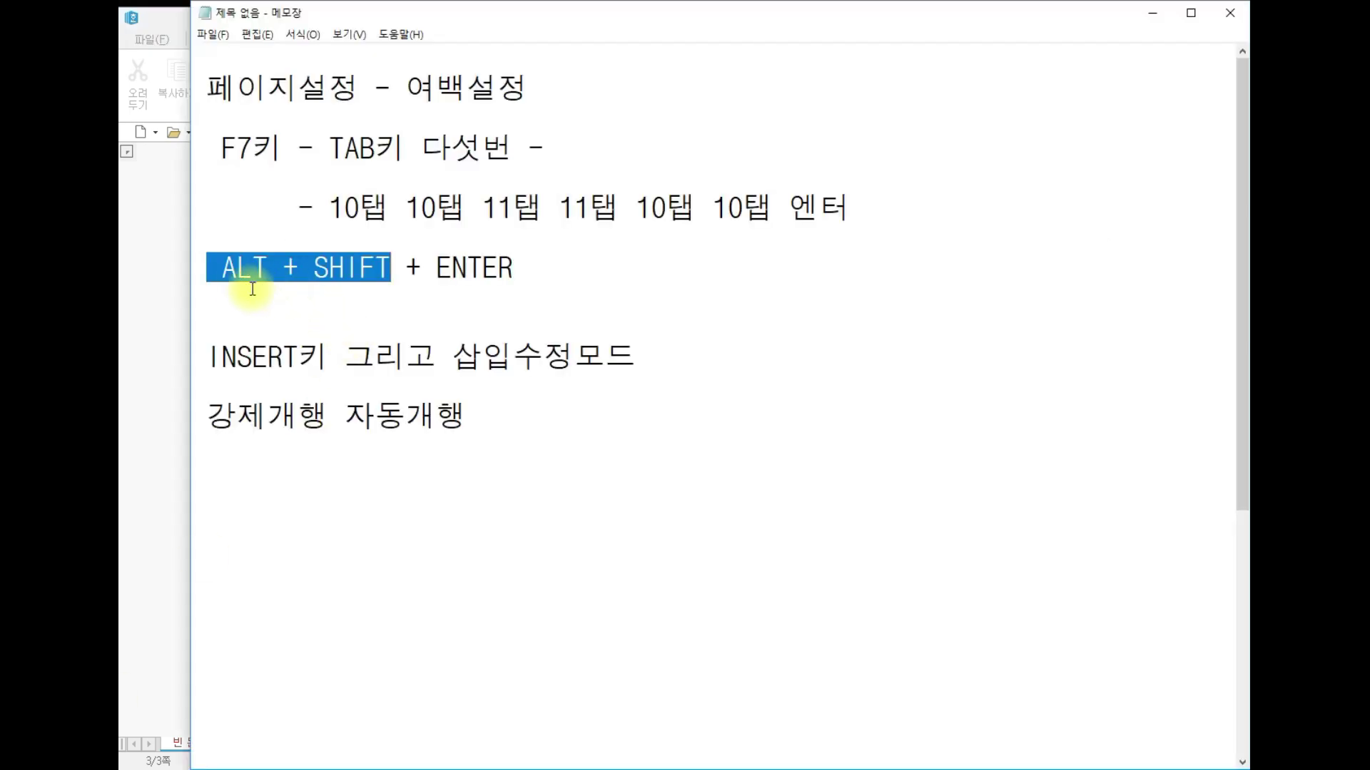
click(275, 306)
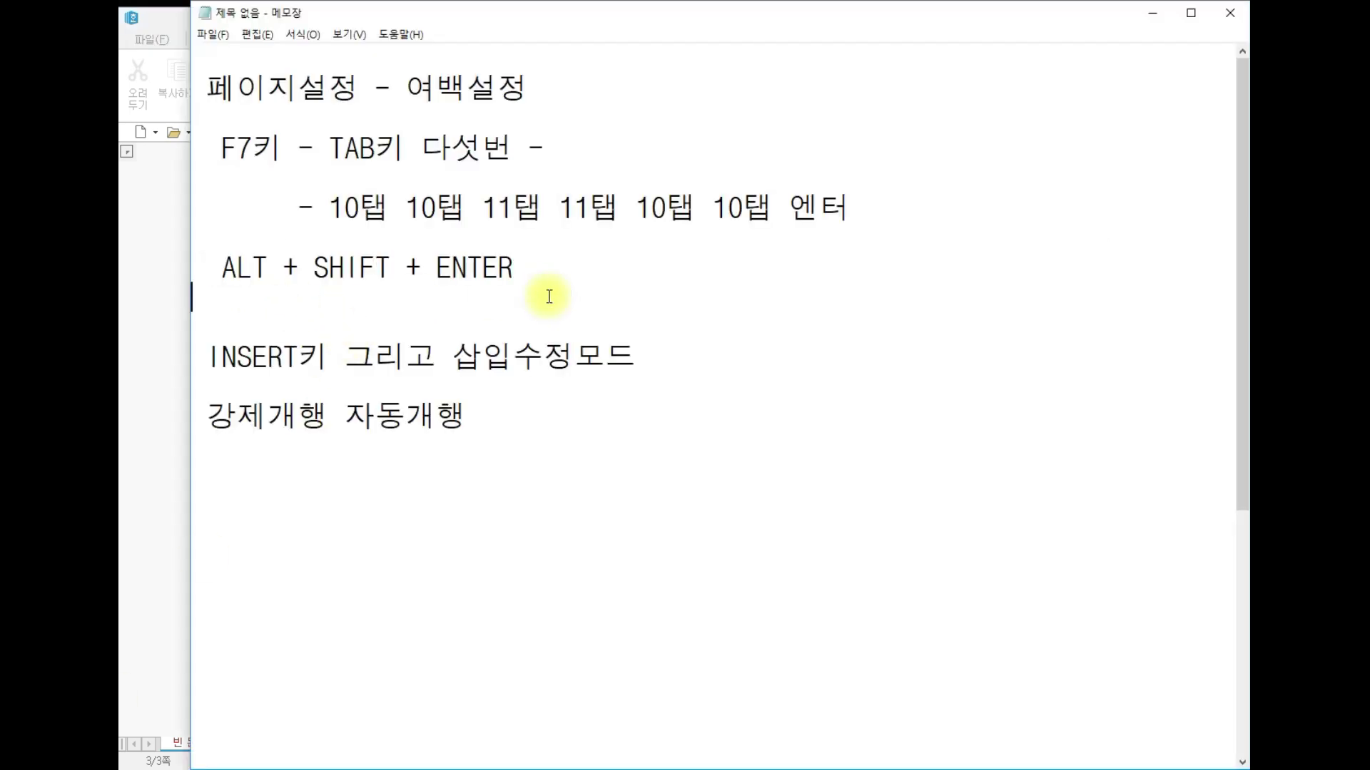
click(553, 269)
key(Return)
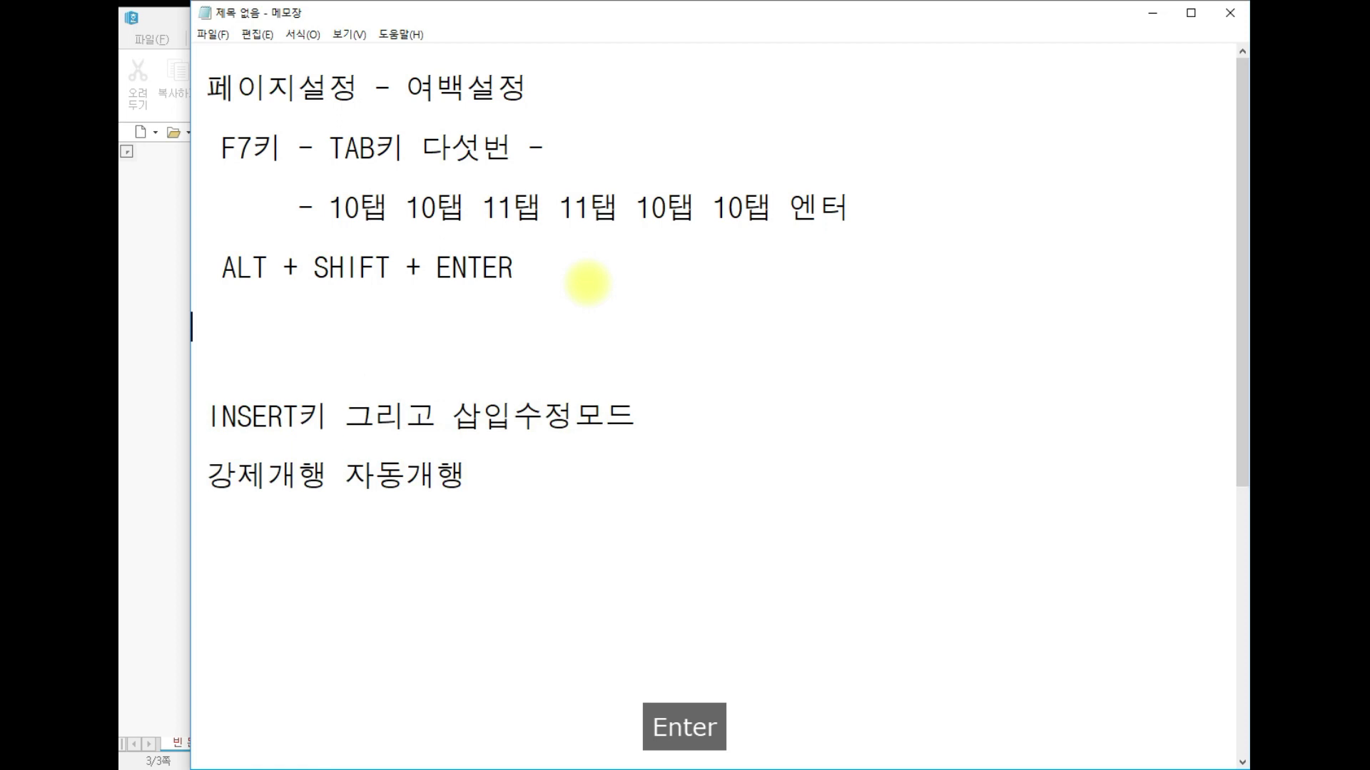
text(1wHR)
key(BackSpace)
key(BackSpace)
key(BackSpace)
key(BackSpace)
key(Hangul)
text(쪼ㄱ 1번)
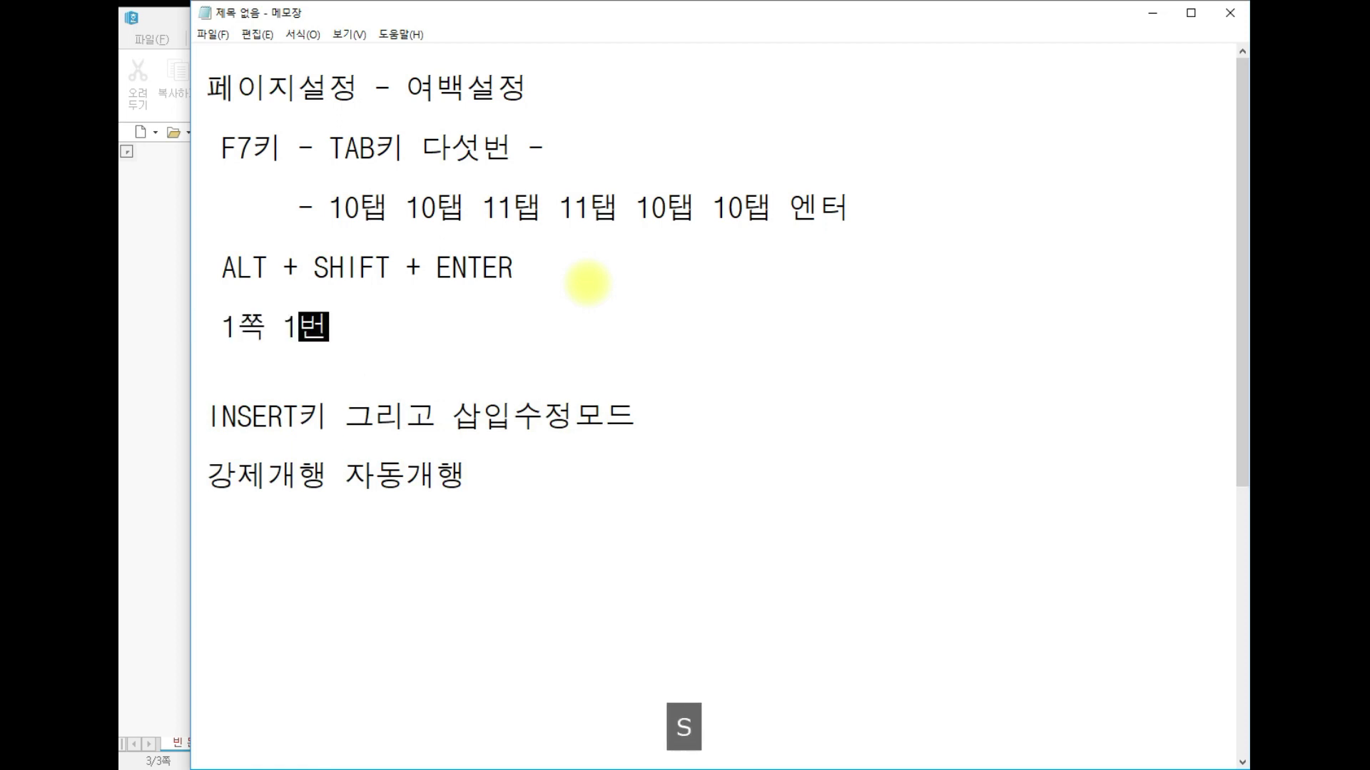
key(BackSpace)
key(BackSpace)
key(BackSpace)
text(. 2.)
Add the lines "2쪽 3. 4." and "3쪽 문제번호없음" to the page layout notes
key(Return)
text(2쪽 3. 4.)
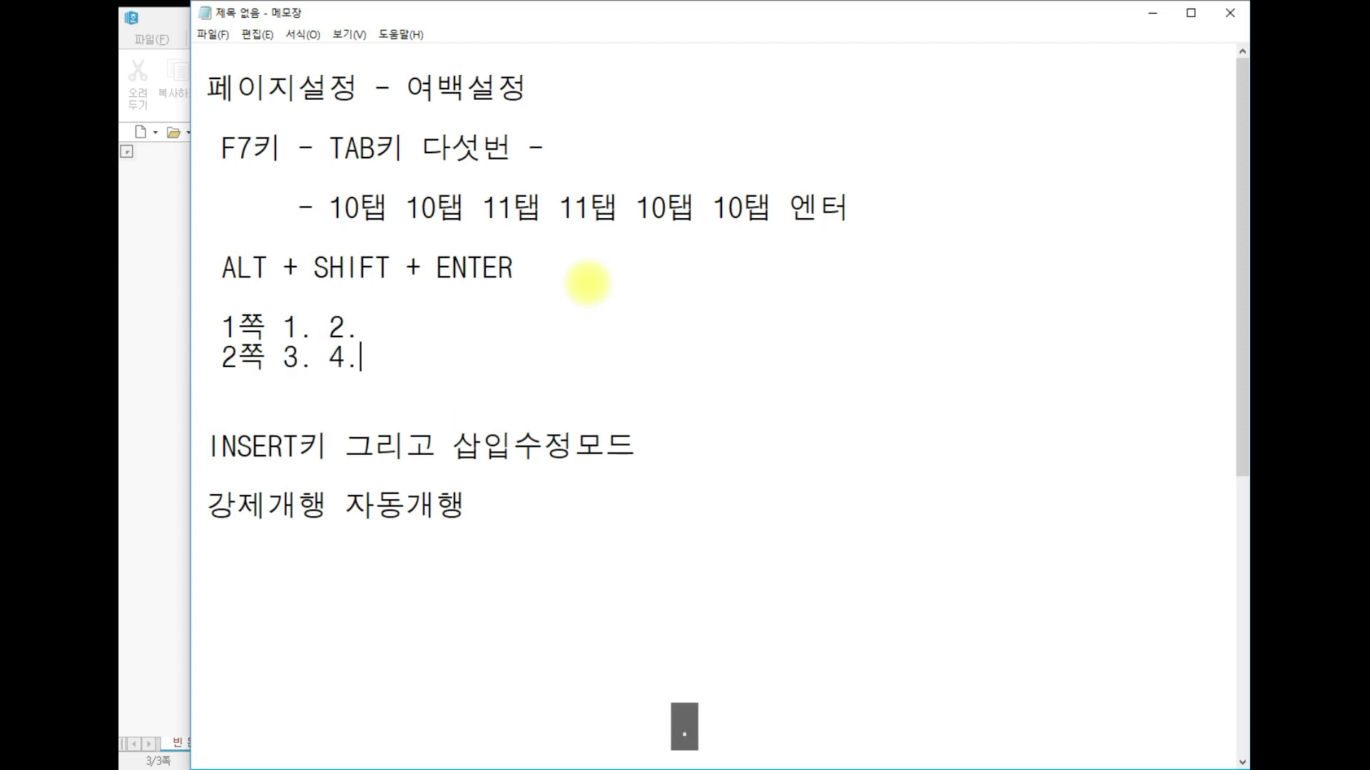
key(Return)
text(3쪽  문젭)
text(번호없음)
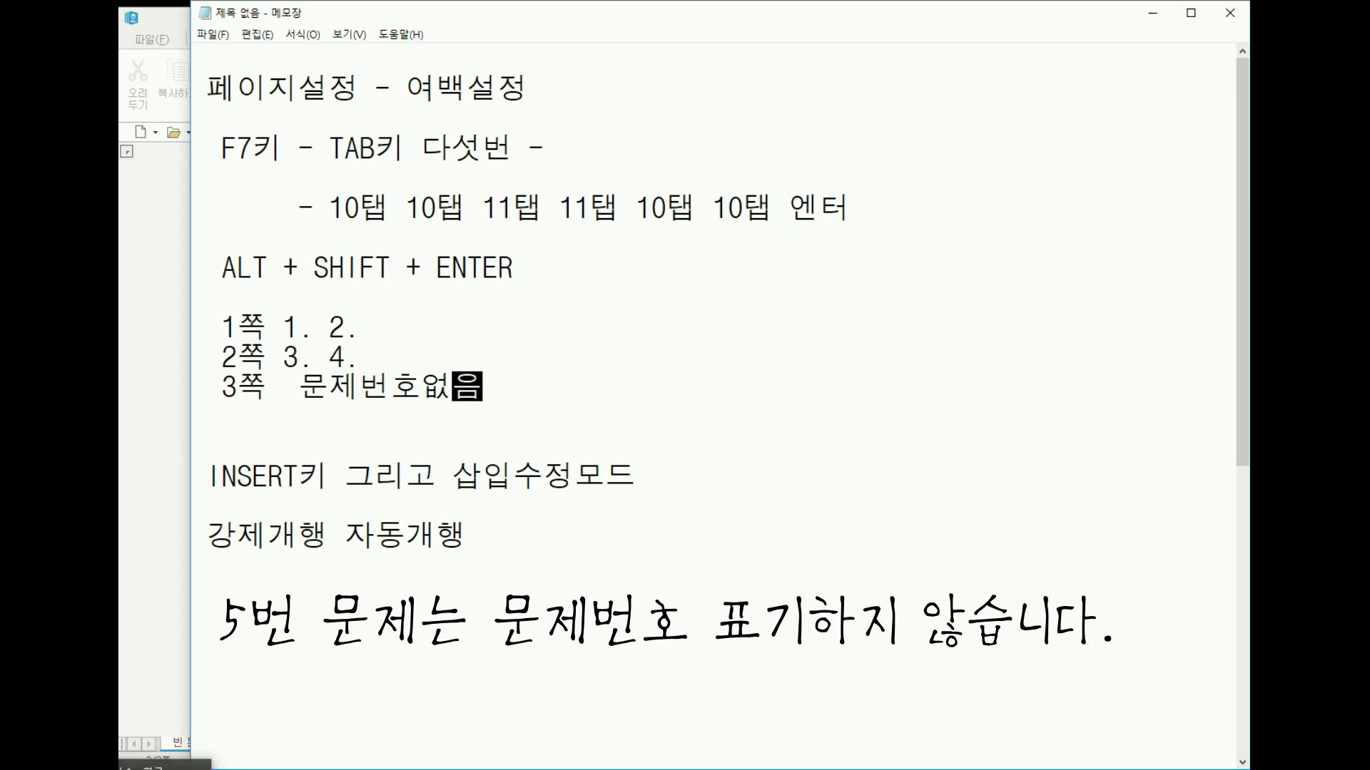
Place the cursor on the line below 1. in Hangul, and examine question 1's conditions and output text in the exam PDF
key(alt+Tab)
click(317, 281)
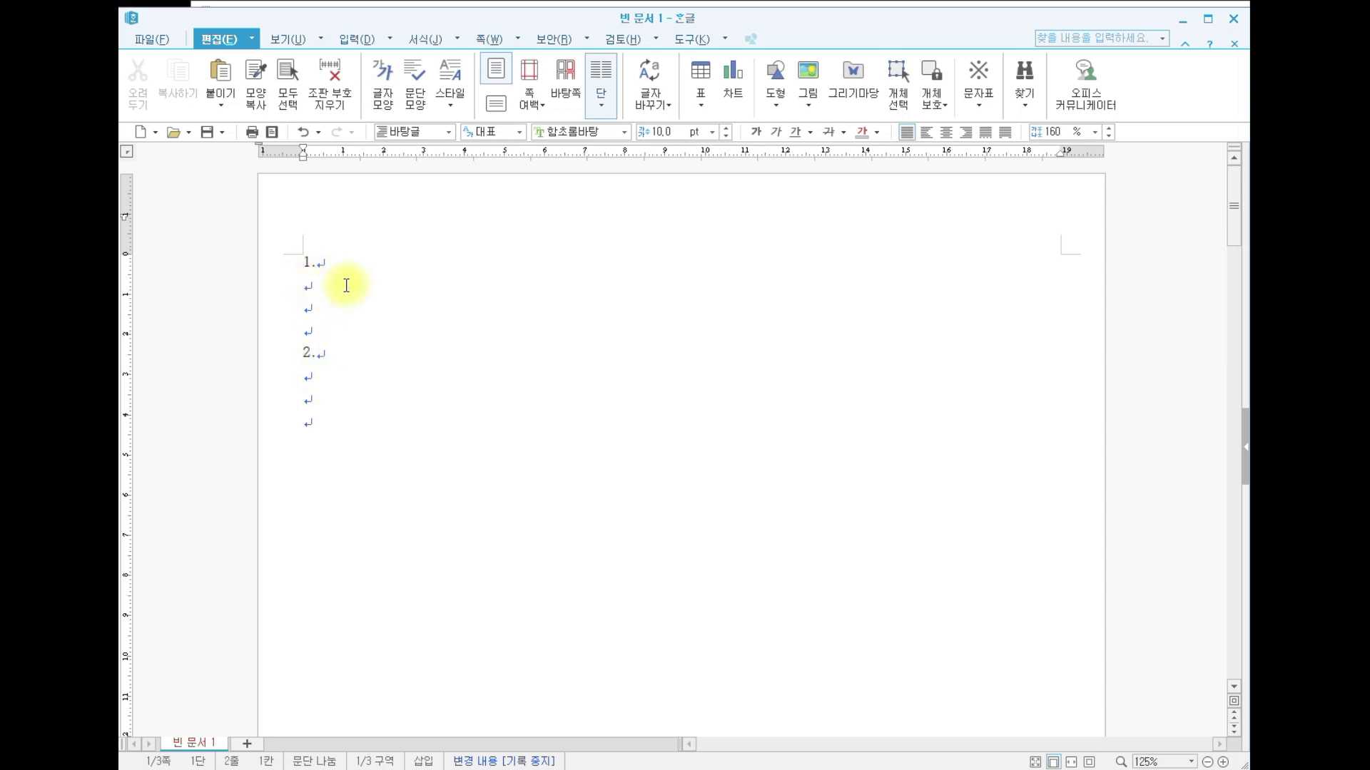
click(320, 288)
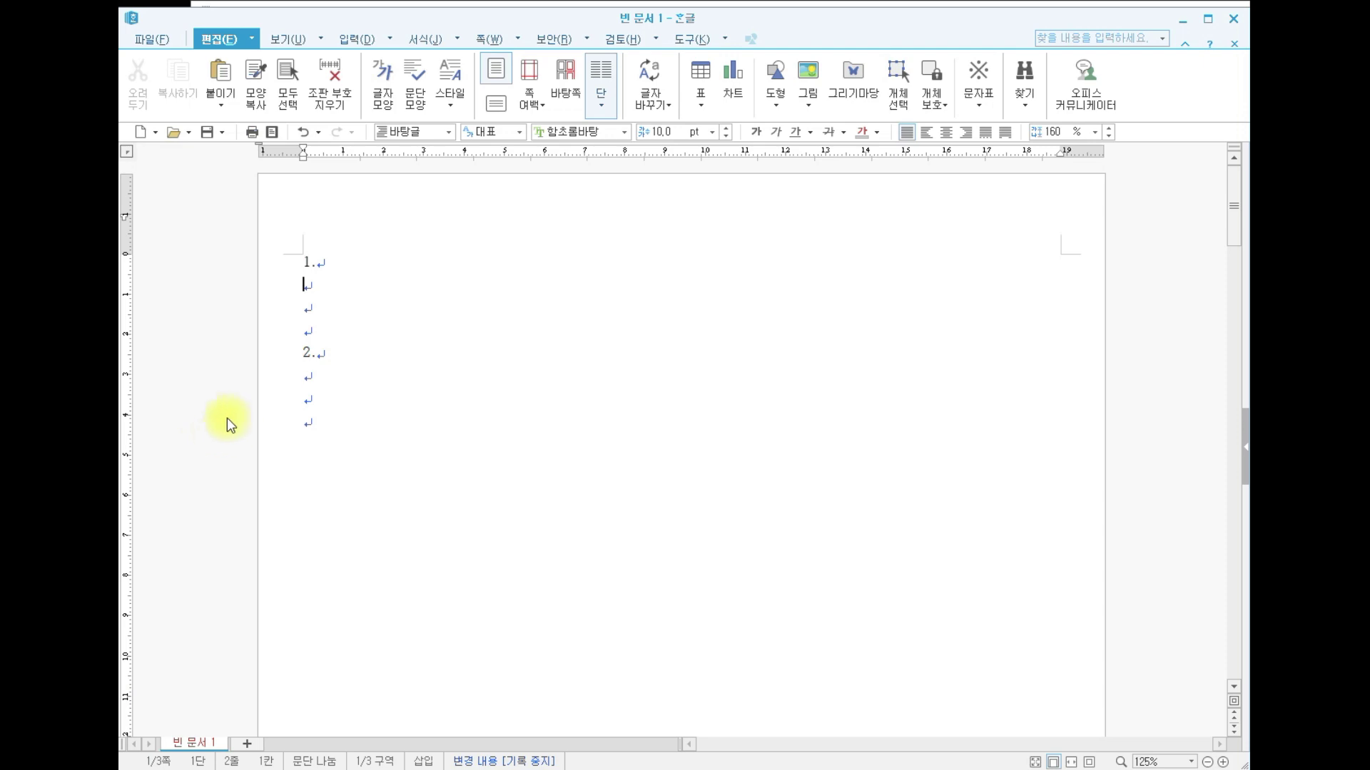
key(alt+Tab)
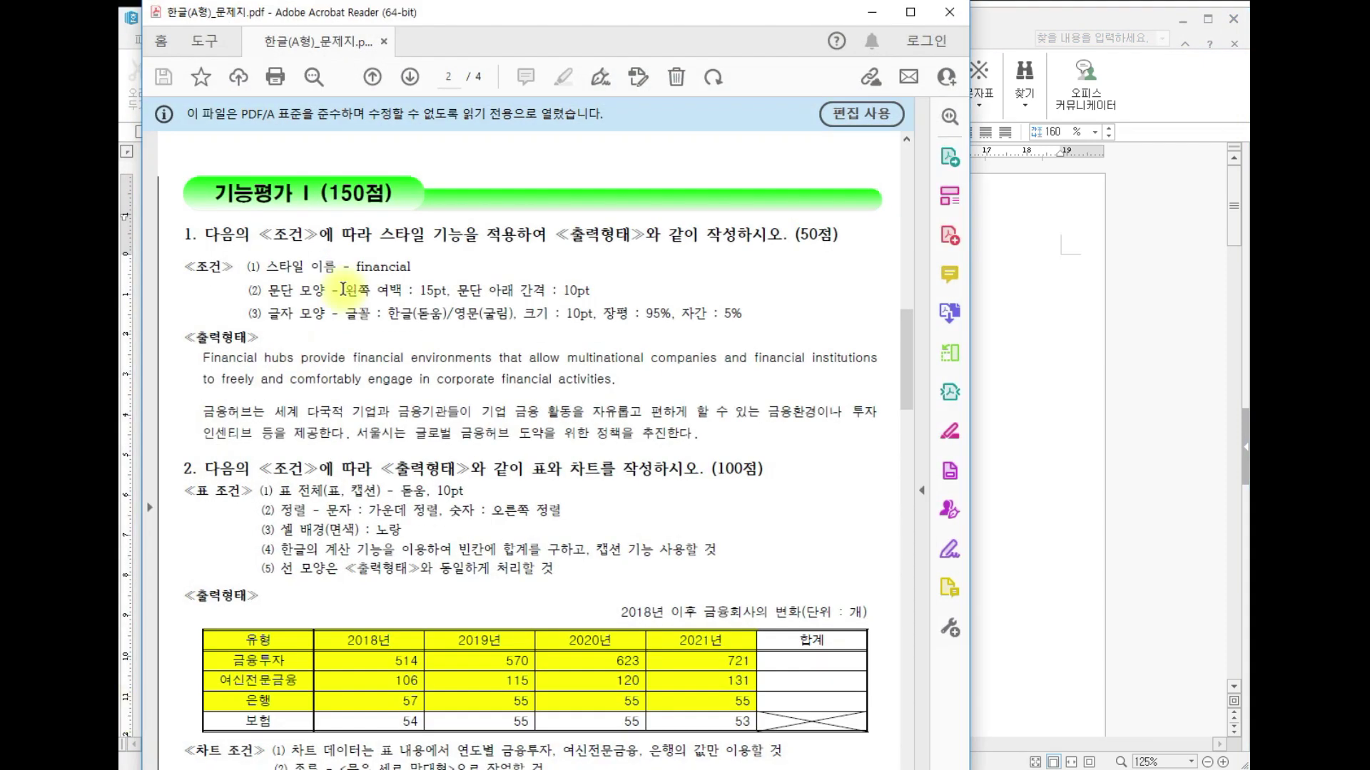
drag(202, 354, 711, 438)
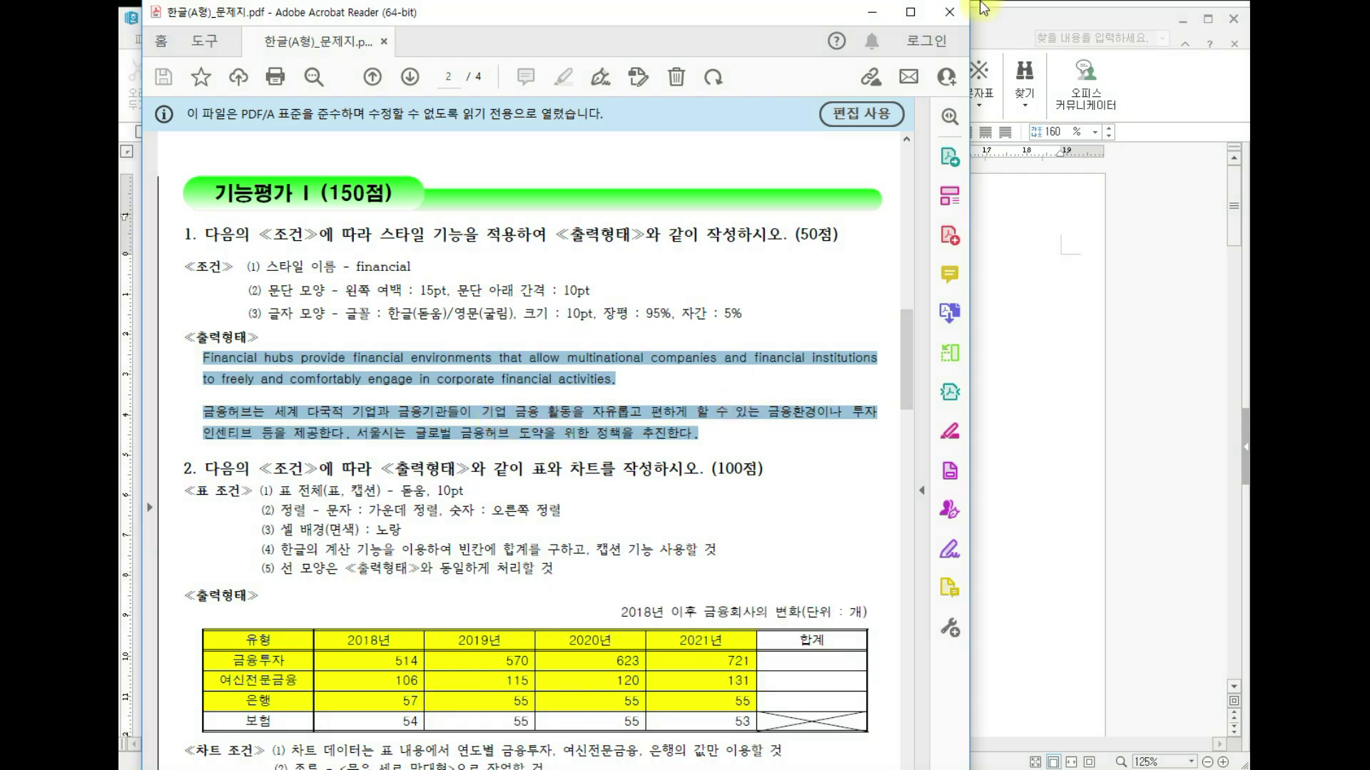
click(873, 12)
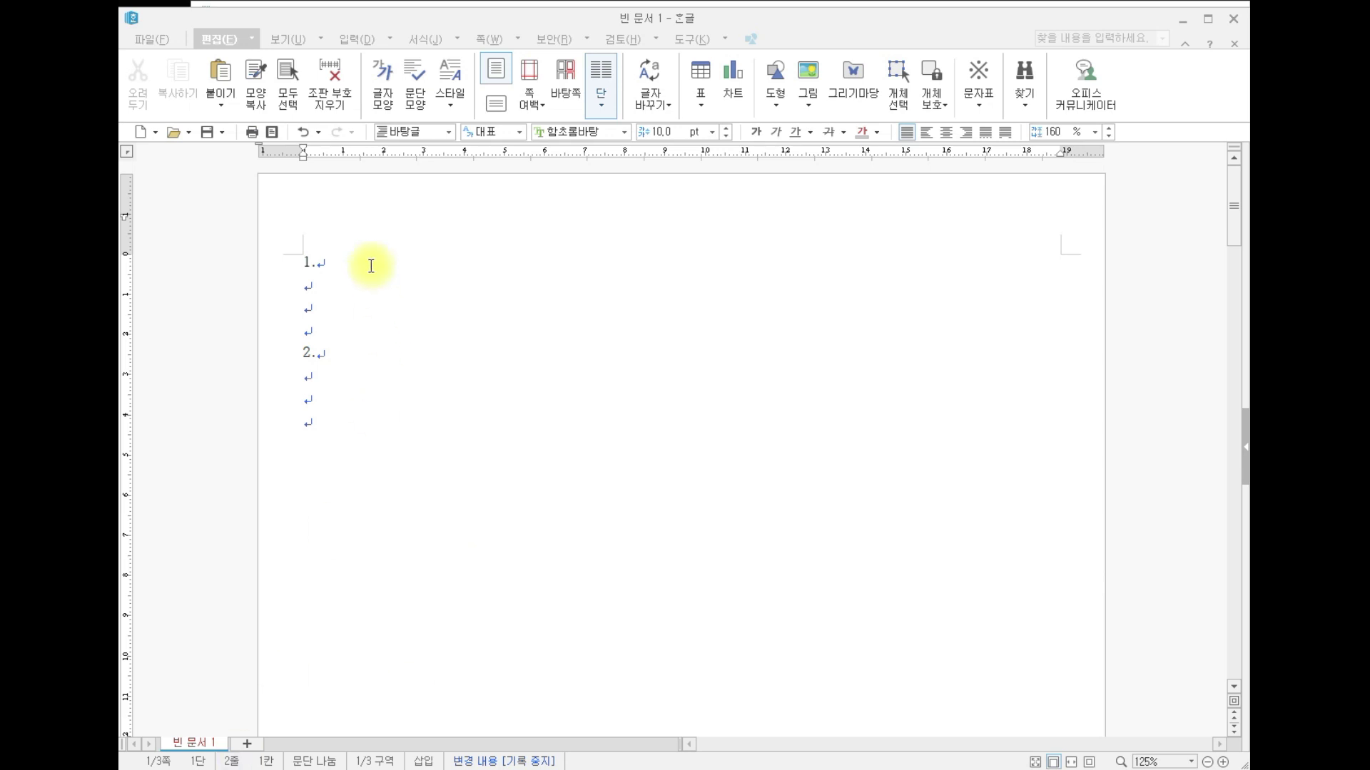
click(338, 285)
text(탭)
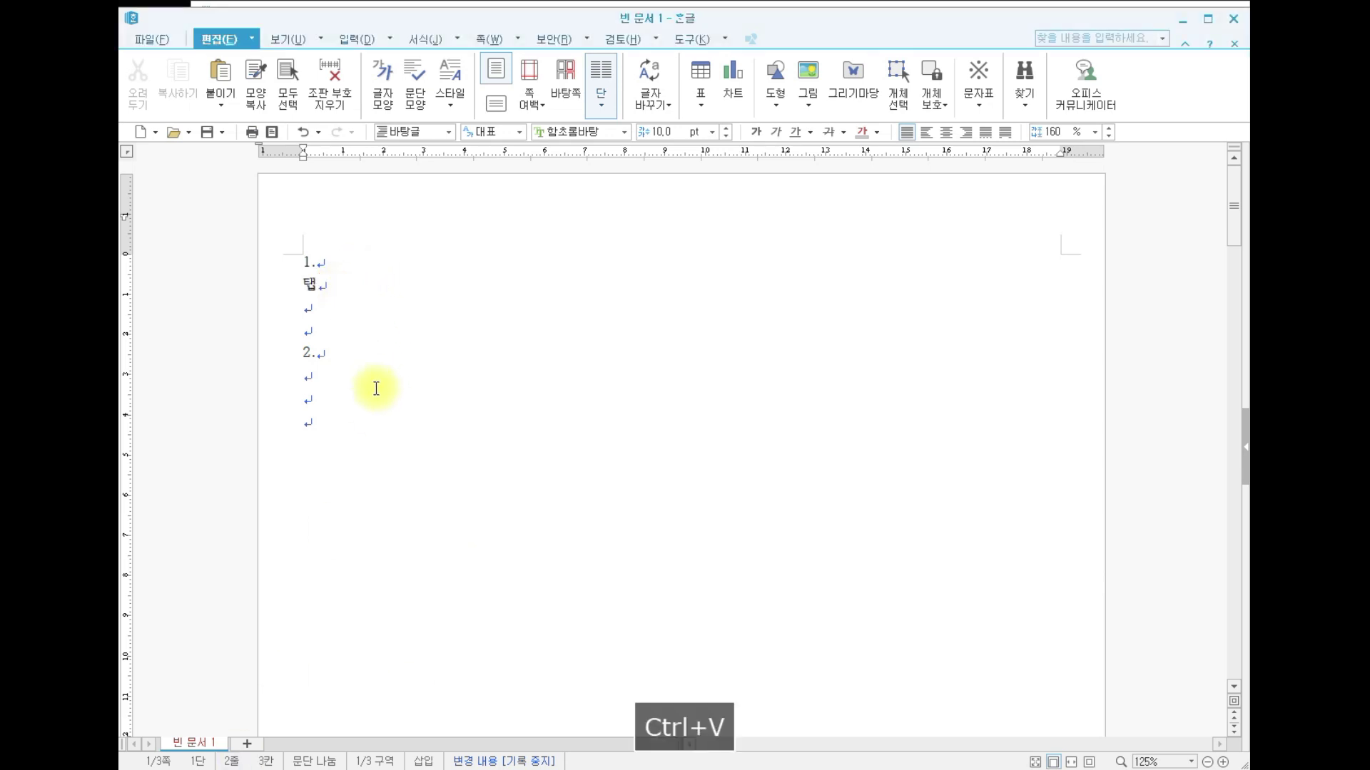
drag(328, 288, 265, 297)
key(BackSpace)
key(BackSpace)
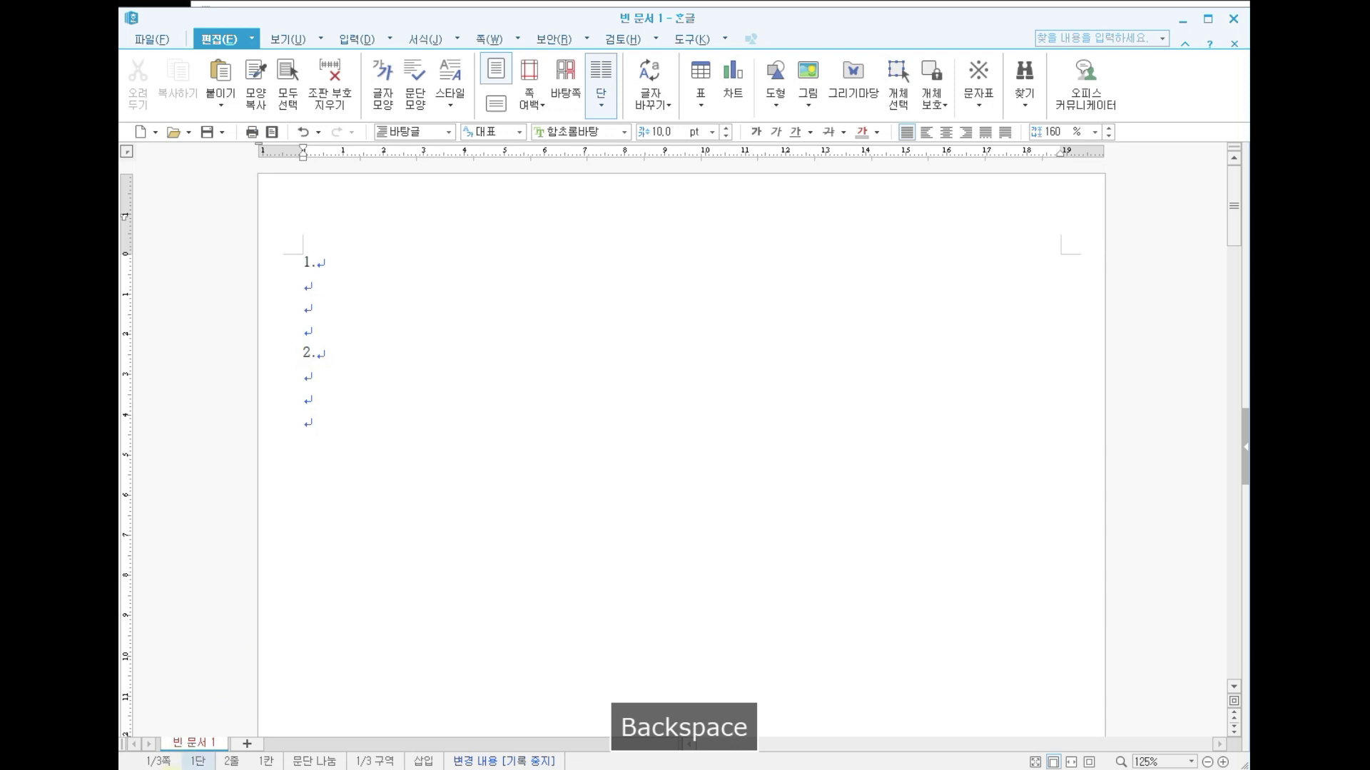
Copy the English "Financial hubs" paragraph and its Korean translation from the Notepad notes and paste them on the line below 1. in Hangul
key(alt+Tab)
scroll(376, 559, down, 10)
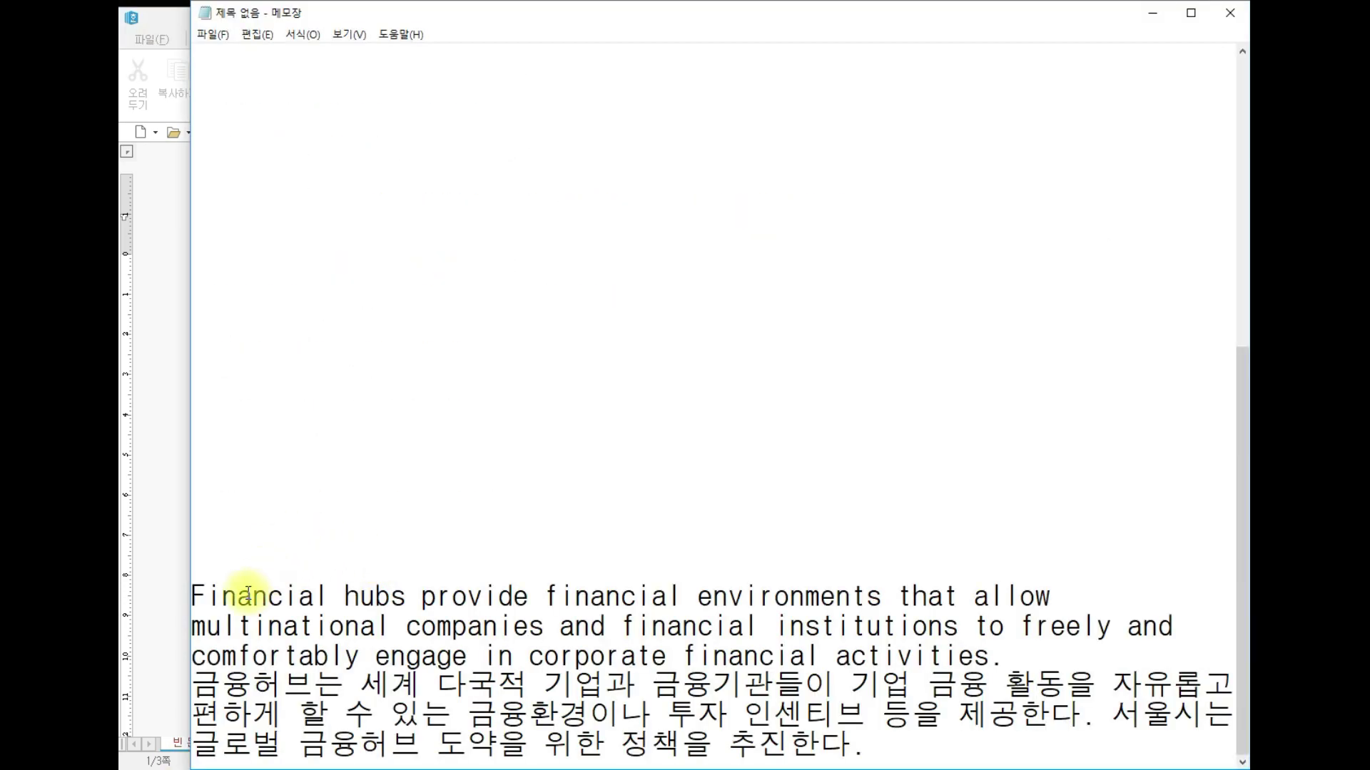
drag(192, 592, 870, 749)
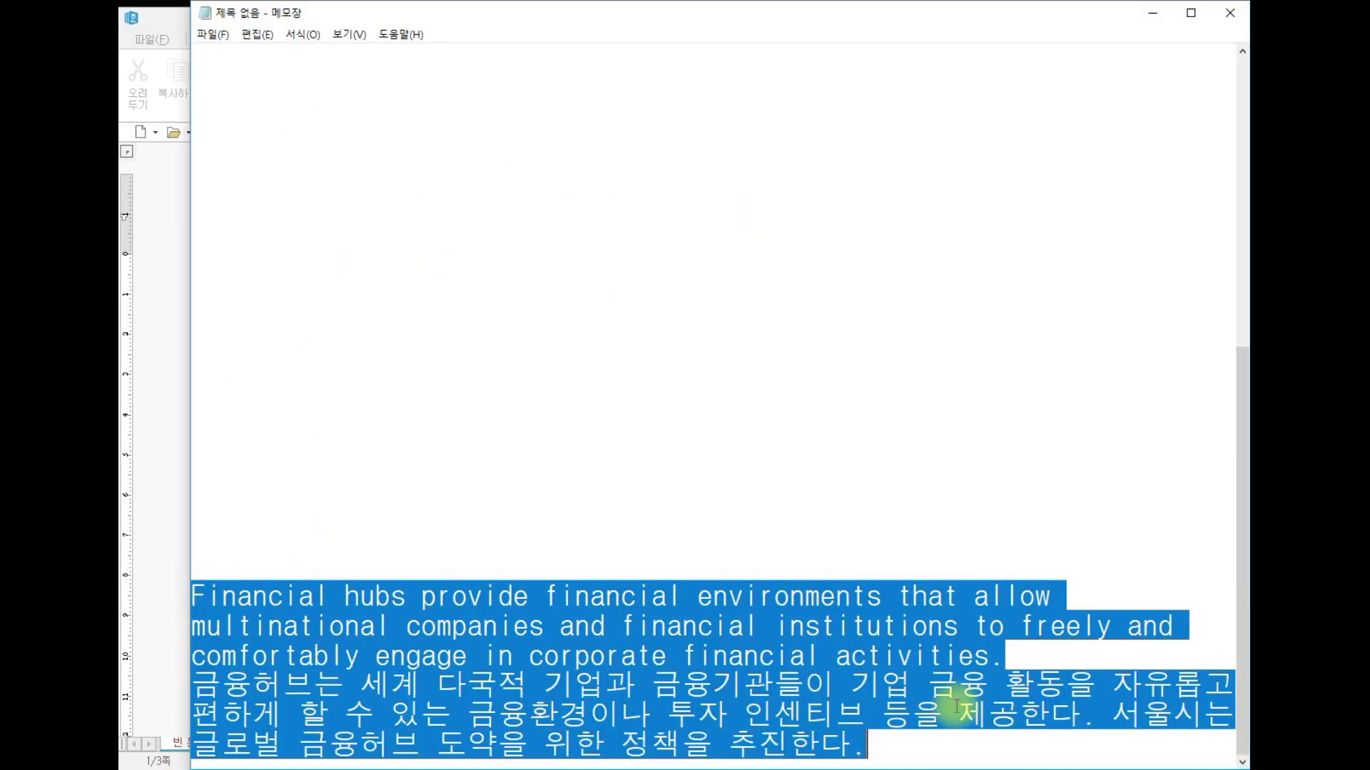
key(ctrl+c)
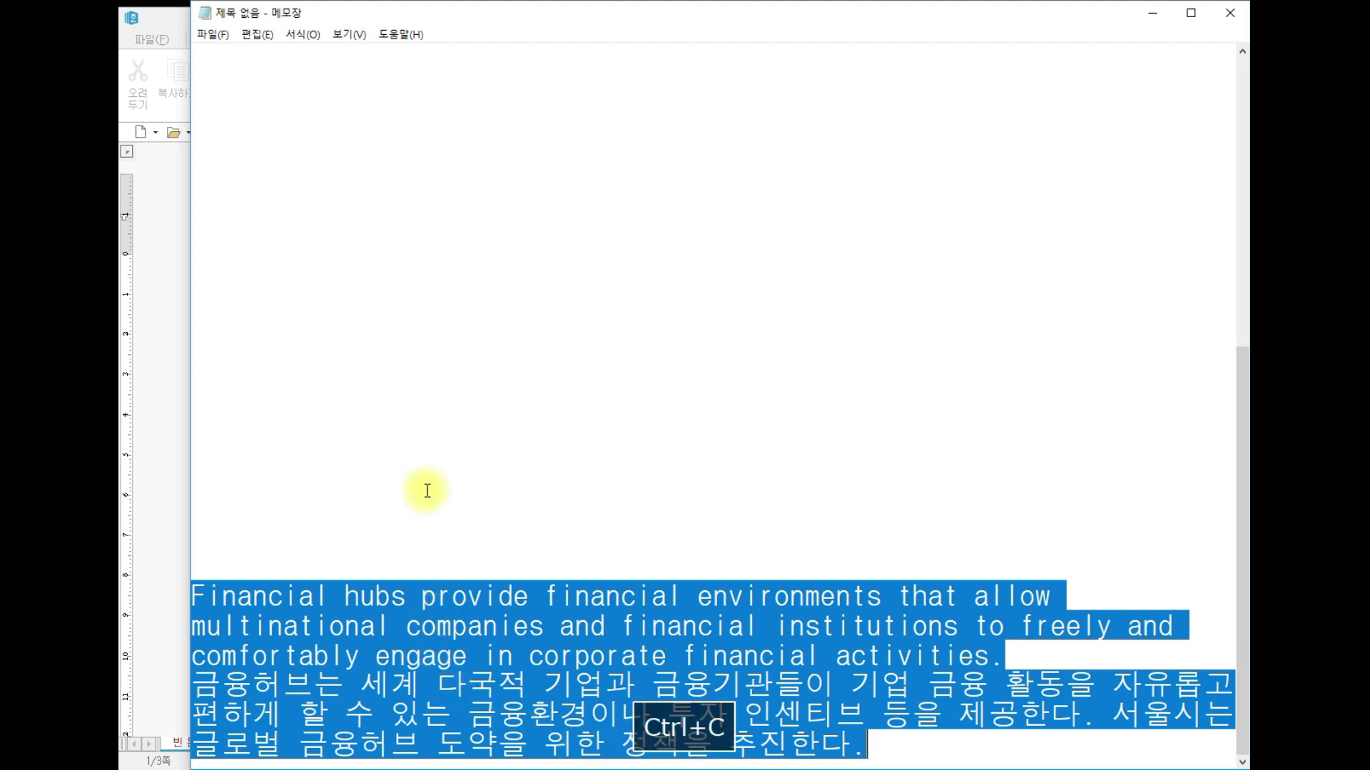
click(165, 489)
click(297, 290)
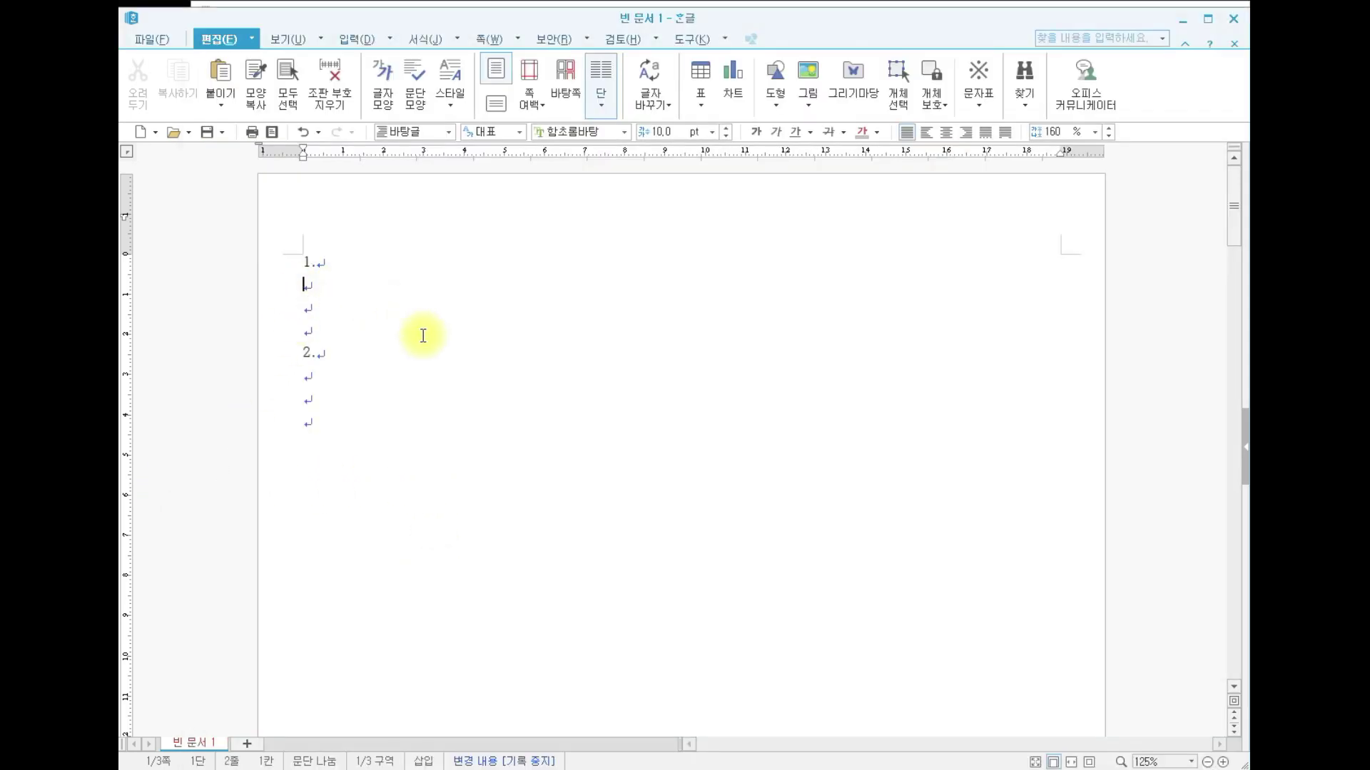
key(ctrl+v)
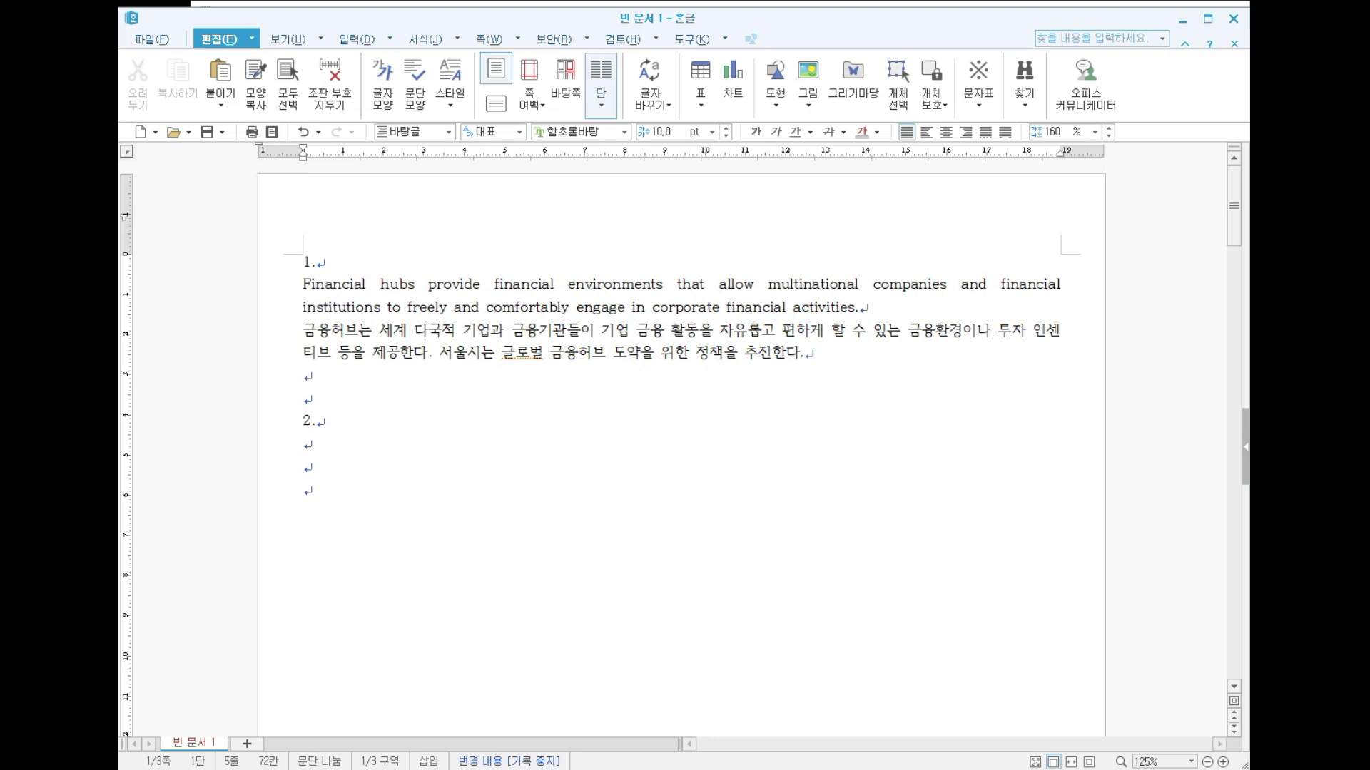
Review the Notepad notes on the INSERT key, insert and overwrite modes, and forced versus automatic line breaks, and return to Hangul
key(alt+Tab)
key(Delete)
click(346, 513)
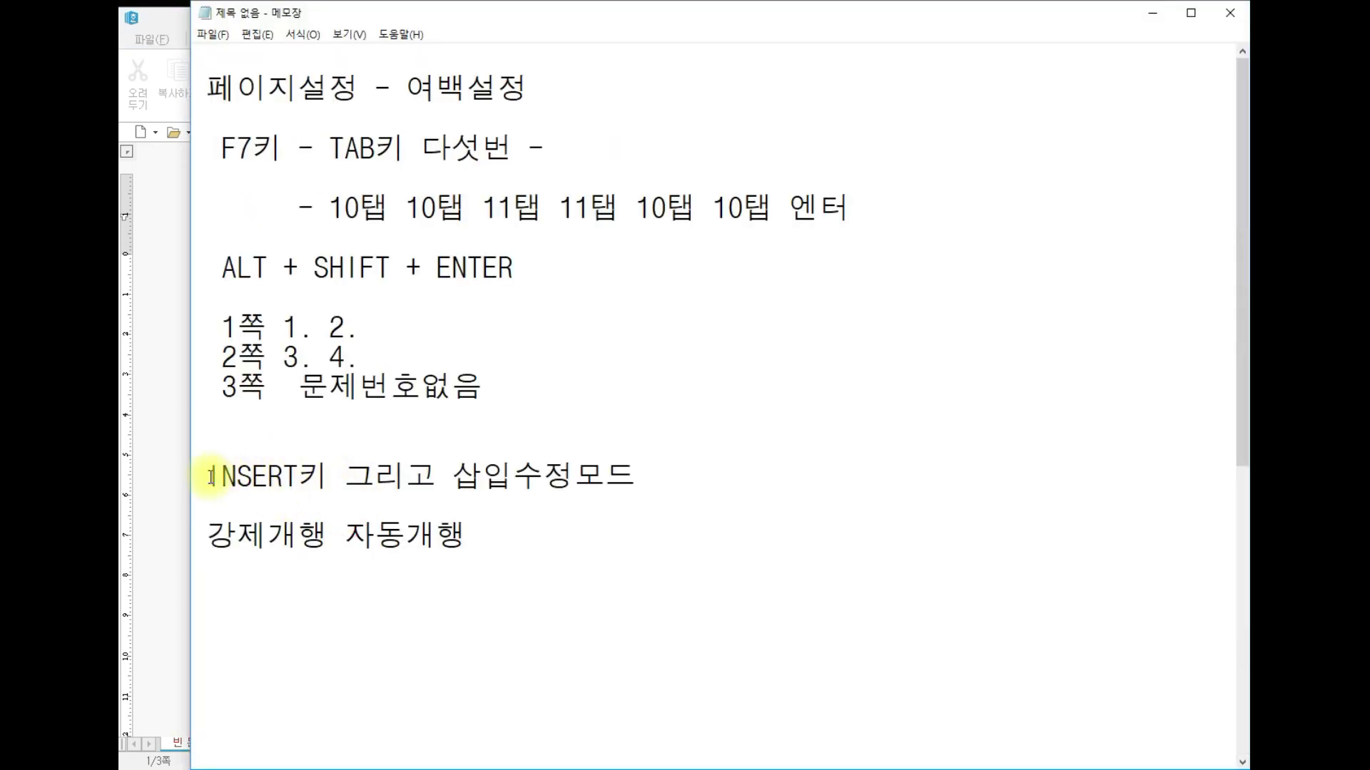
drag(211, 477, 346, 474)
drag(453, 475, 666, 477)
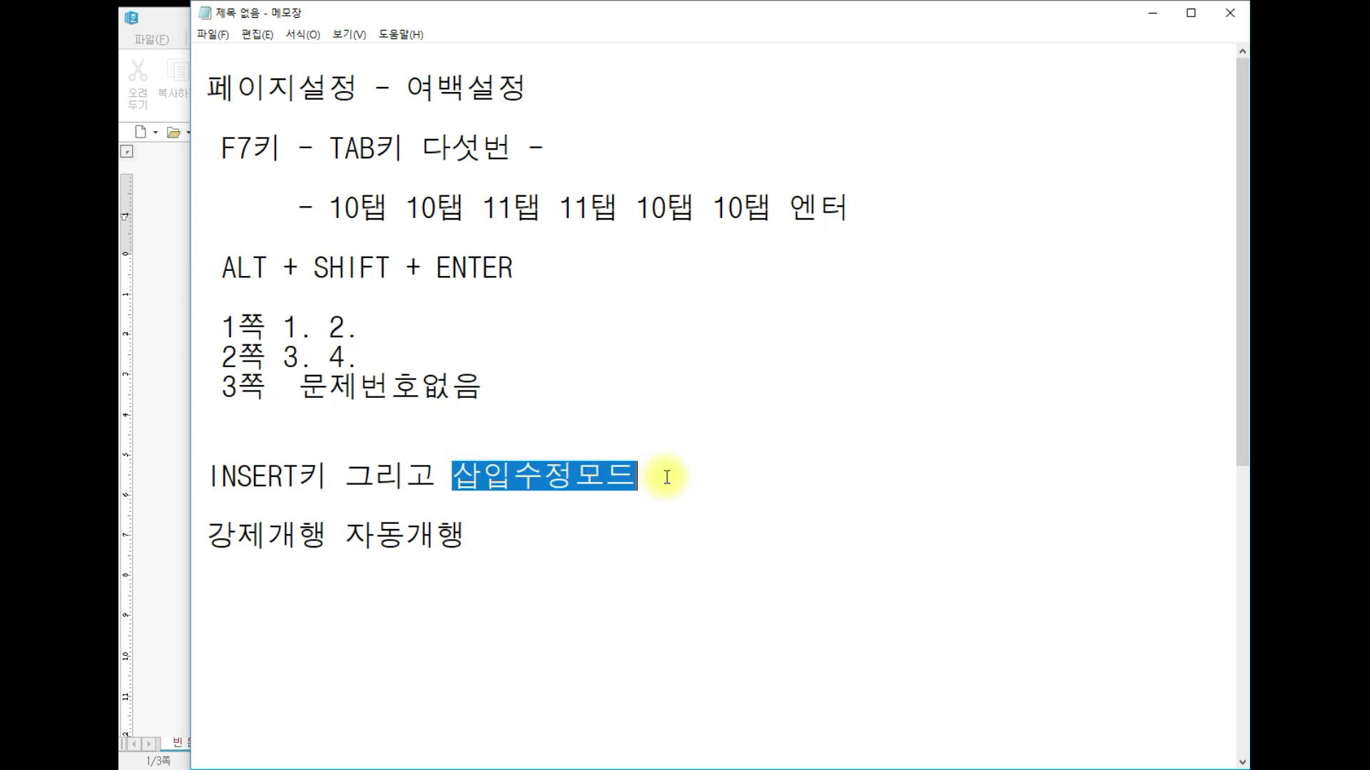
drag(209, 535, 474, 535)
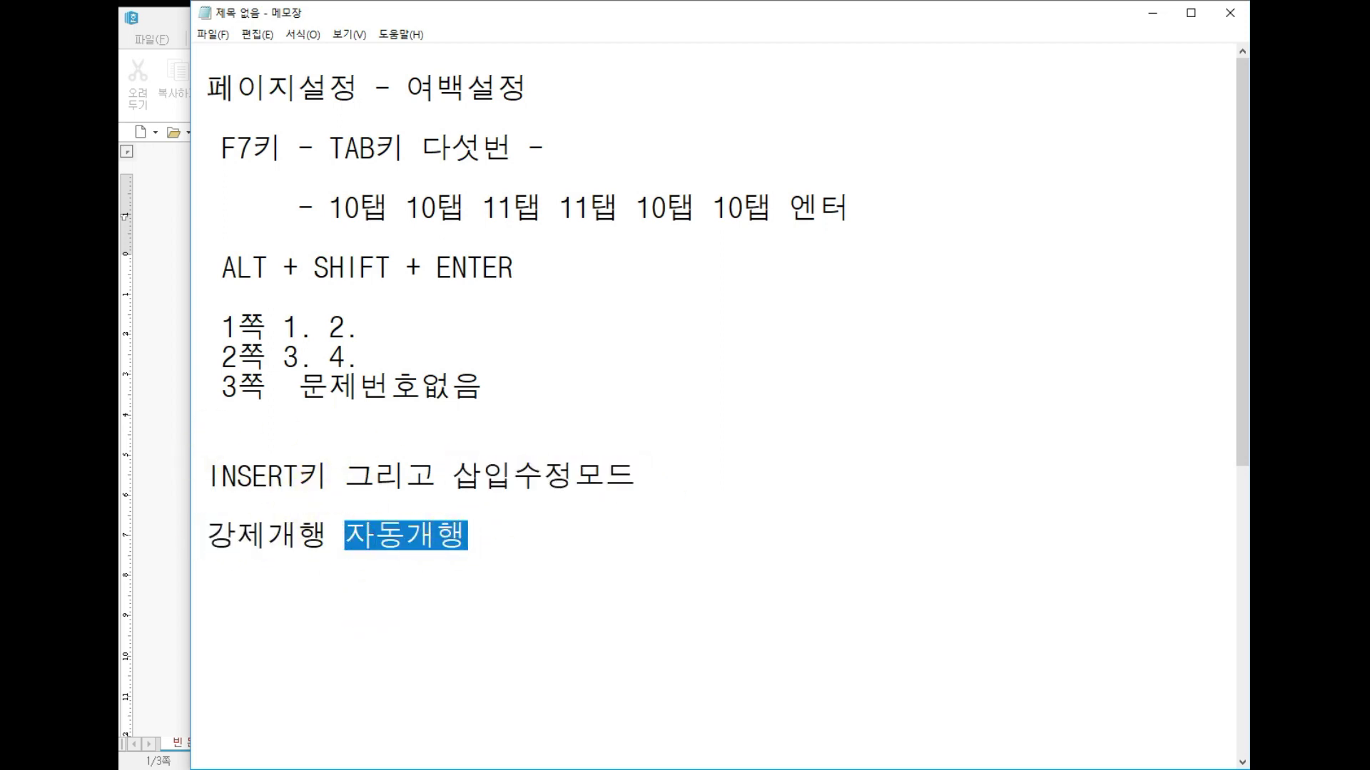
key(alt+Tab)
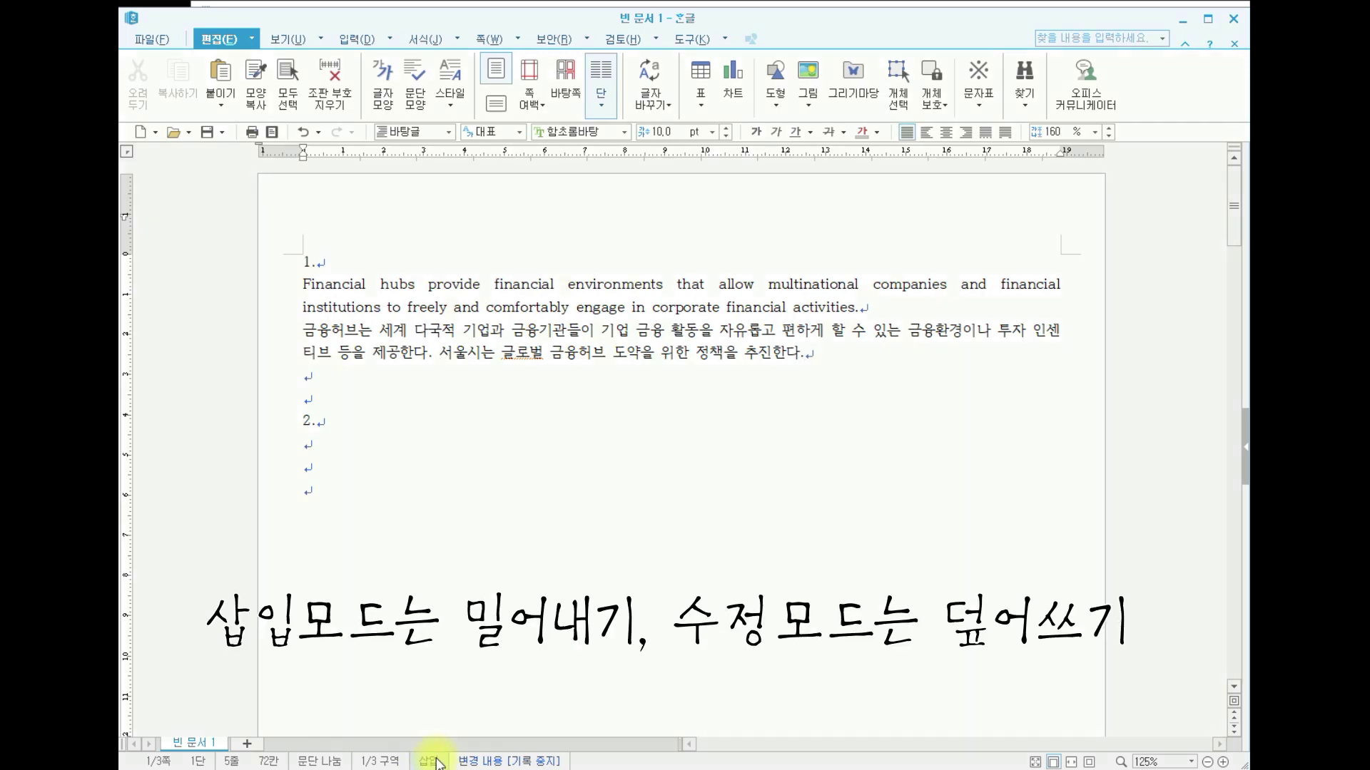
Toggle the typing mode between insert (삽입) and overwrite (수정), finishing in insert mode
key(Insert)
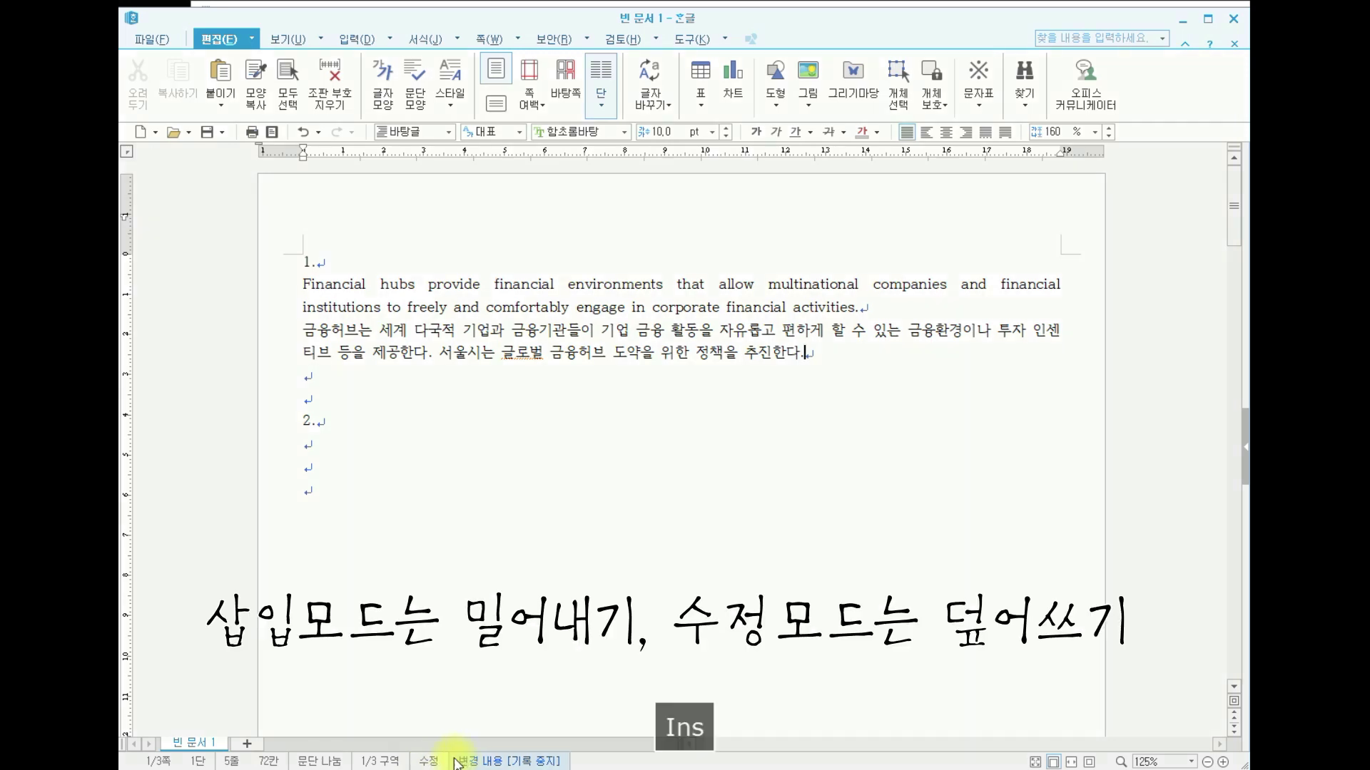
key(Insert)
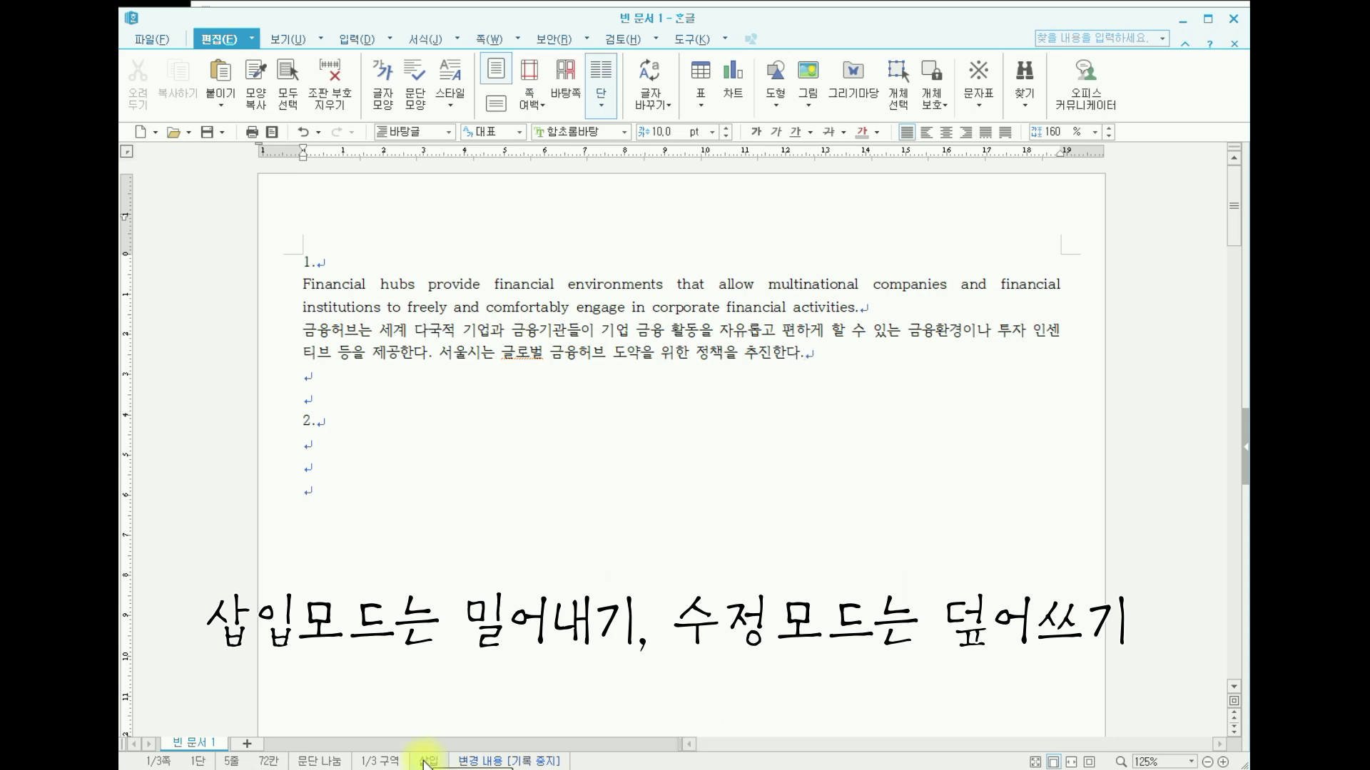
key(Insert)
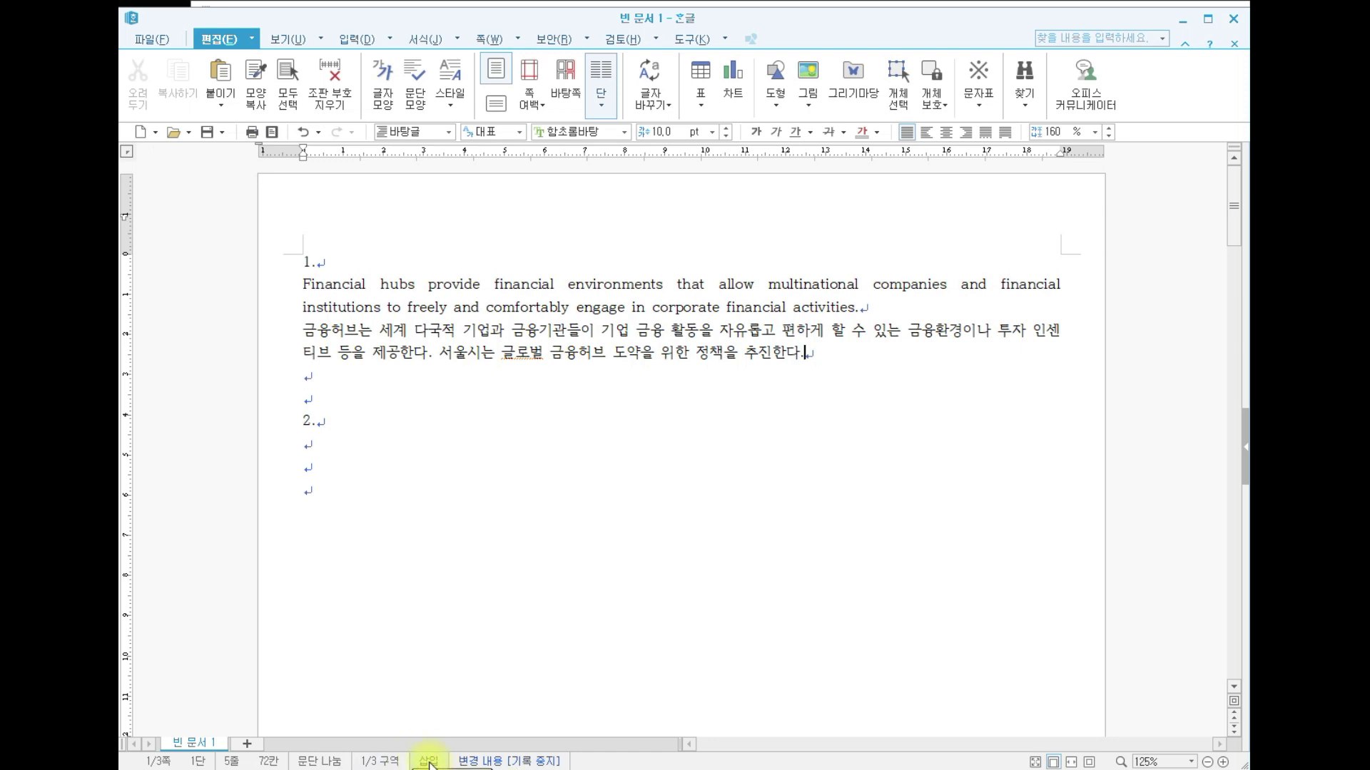
key(Insert)
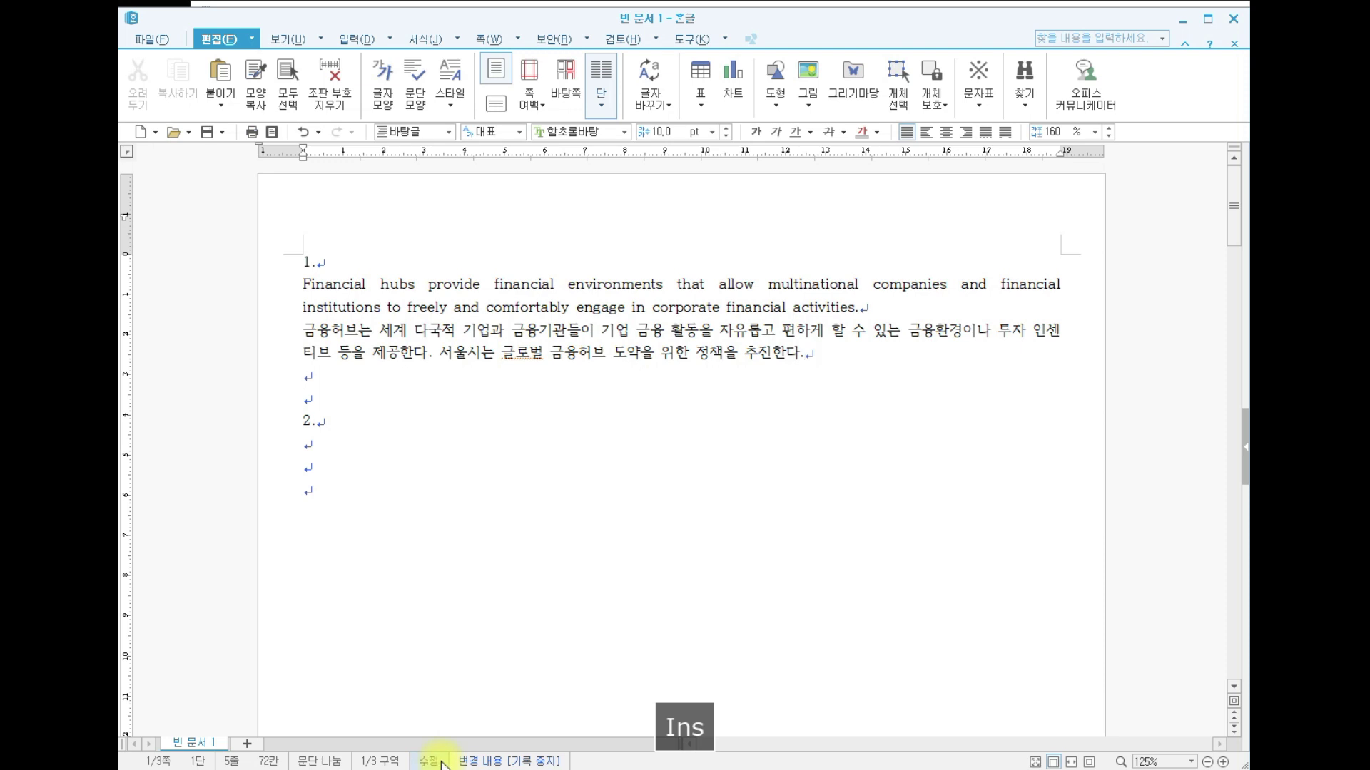
key(Insert)
Enter a row of 6s on the second blank line below 2. and insert a run of 7s after the fourth 6
click(361, 480)
text(6666666666666666)
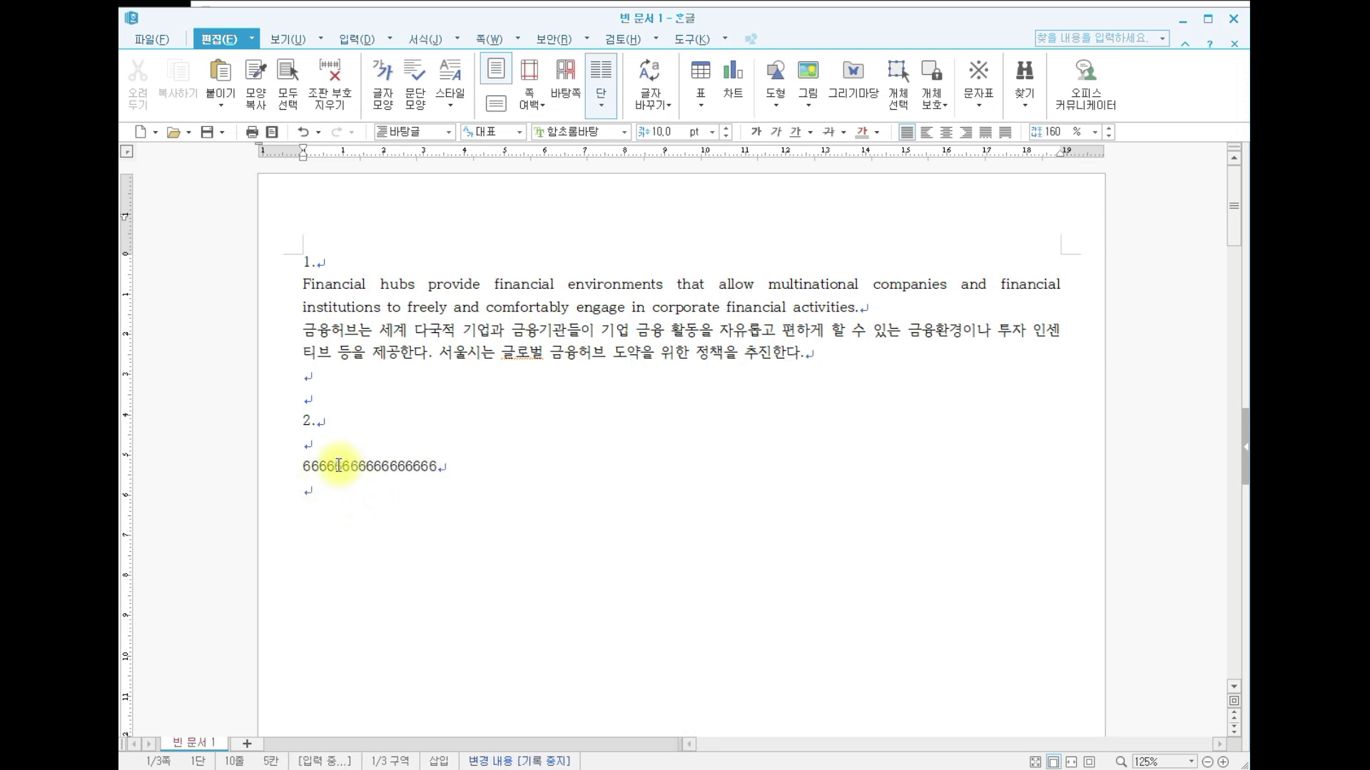
text(77777)
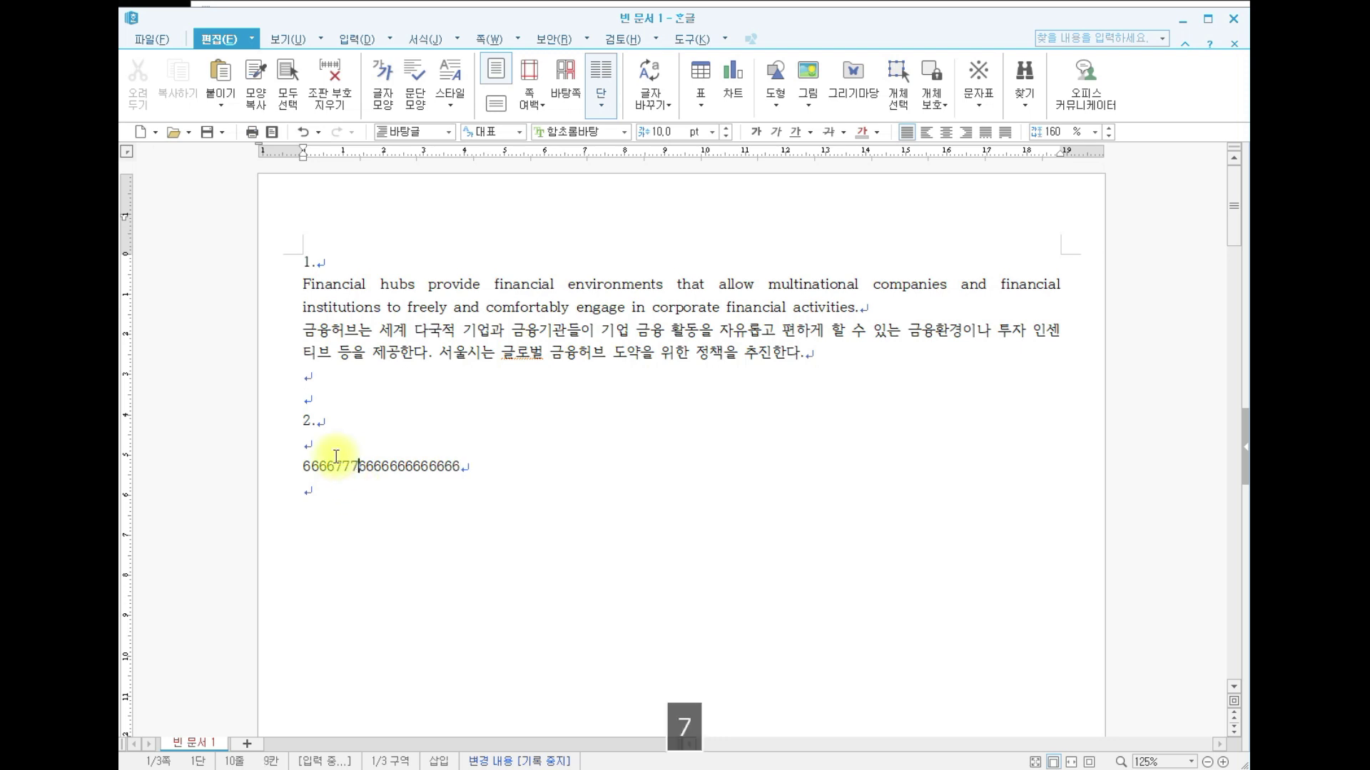
text(77)
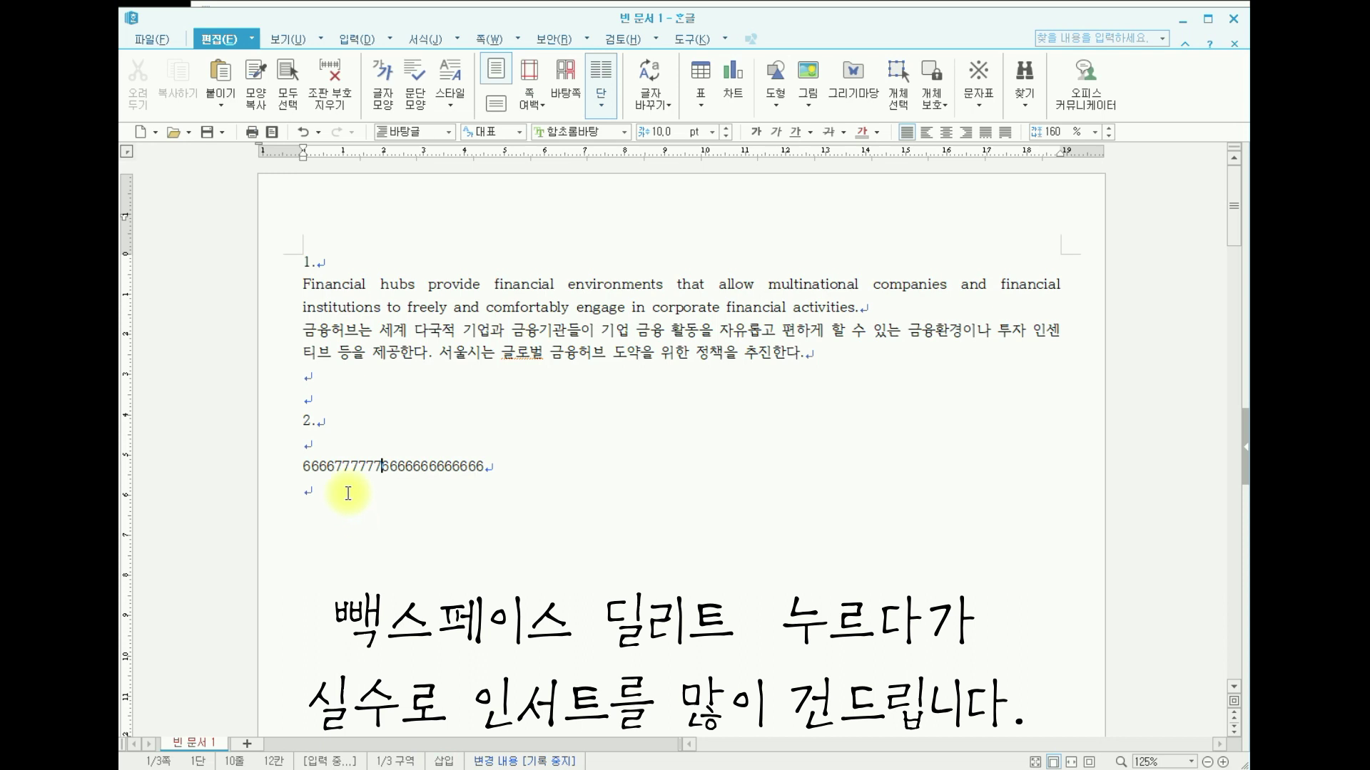
Replace several of the following 6s with 8s in overwrite mode, and delete the number row after restoring insert mode
key(Insert)
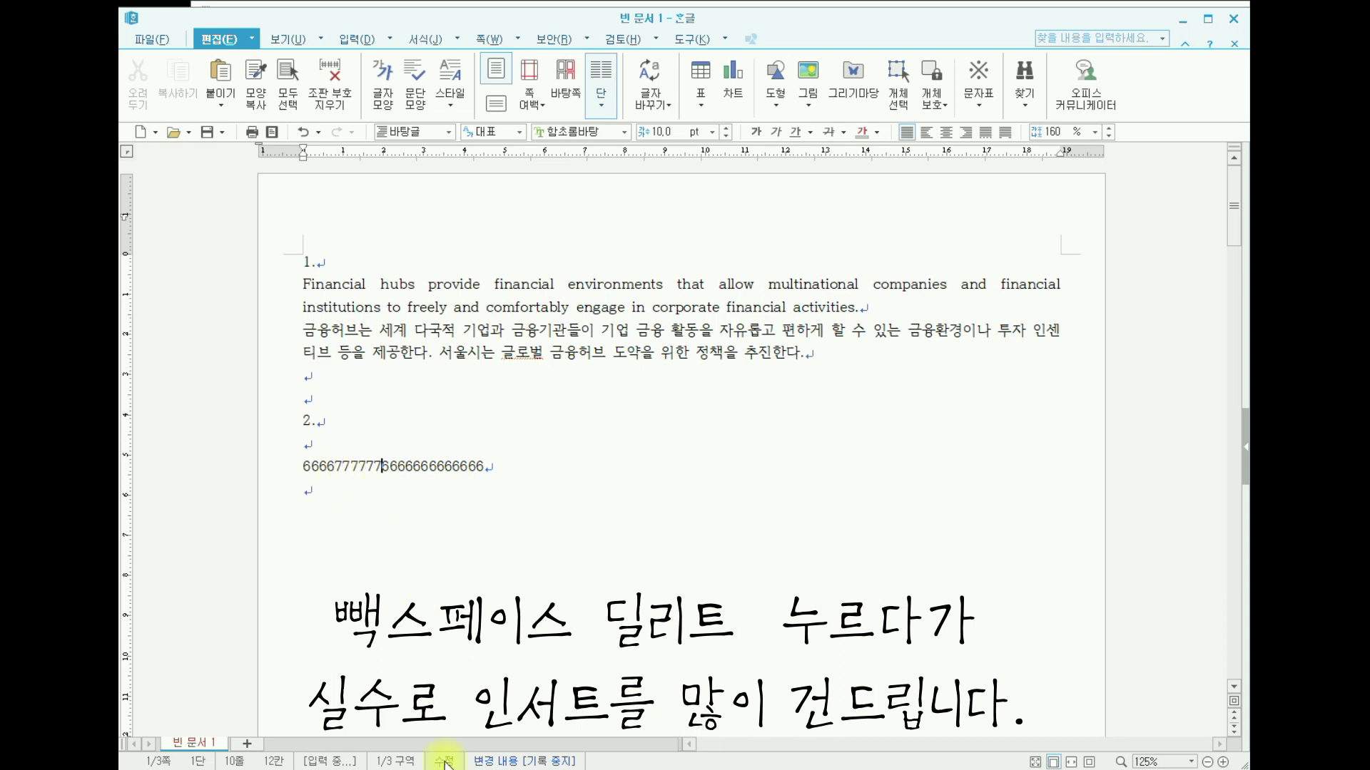
text(888)
text(8888)
click(443, 762)
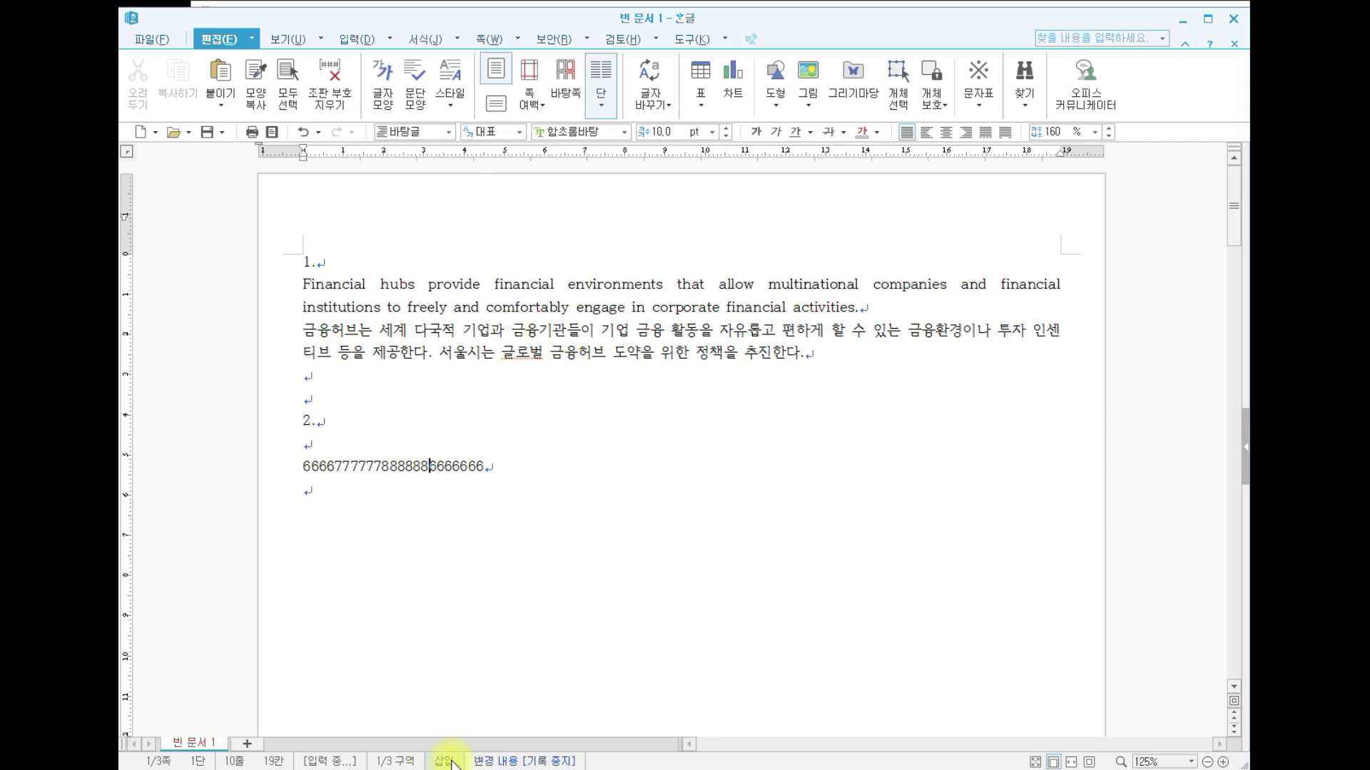
drag(484, 468, 289, 483)
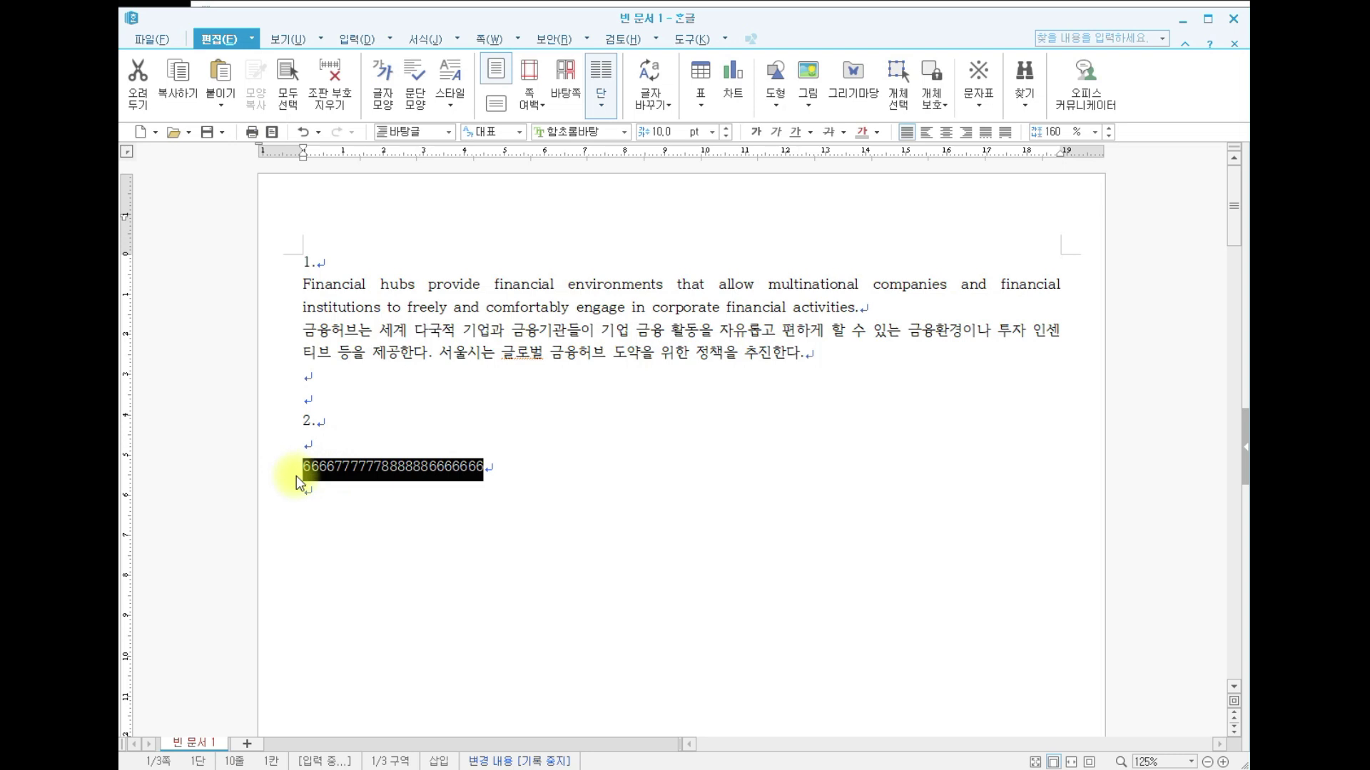
key(BackSpace)
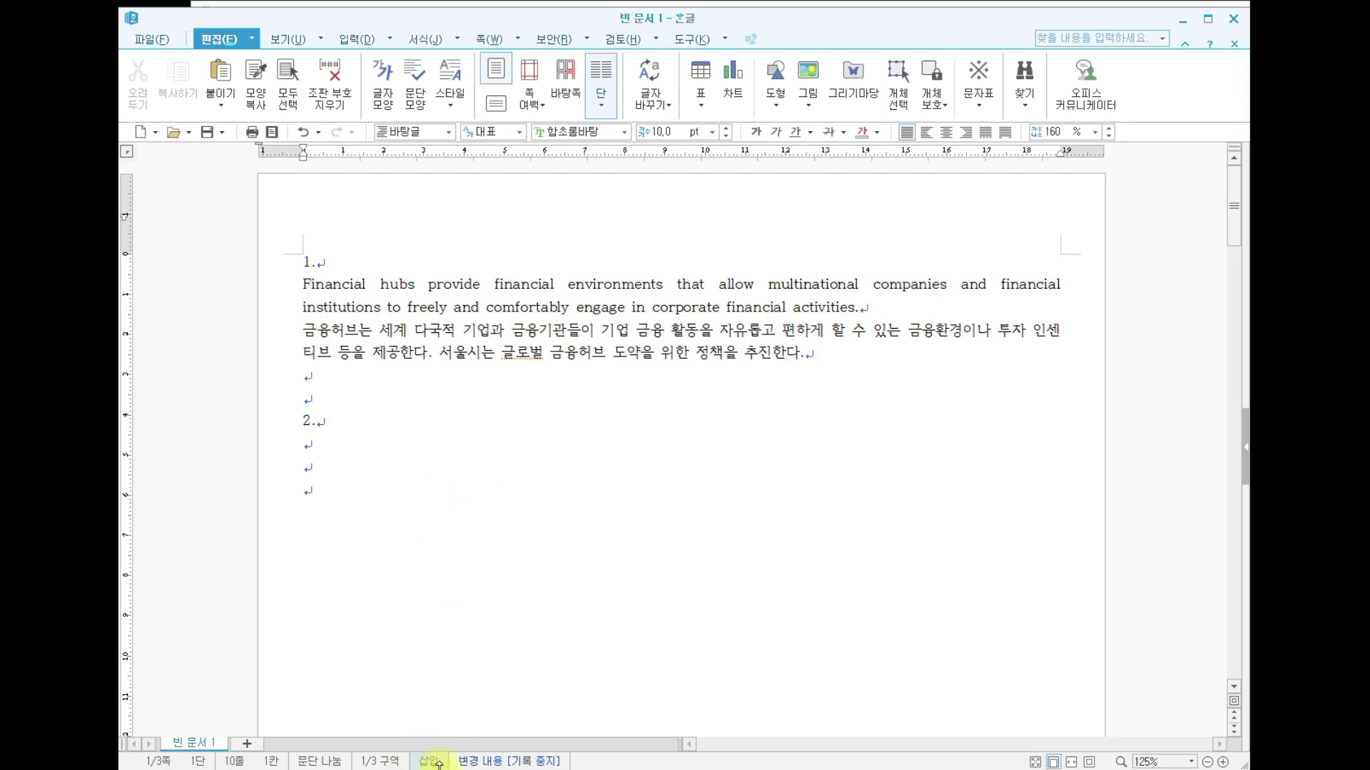
Compare the line endings with question 1's output in the exam PDF, and try a forced line break after "institutions" in Hangul
key(alt+Tab)
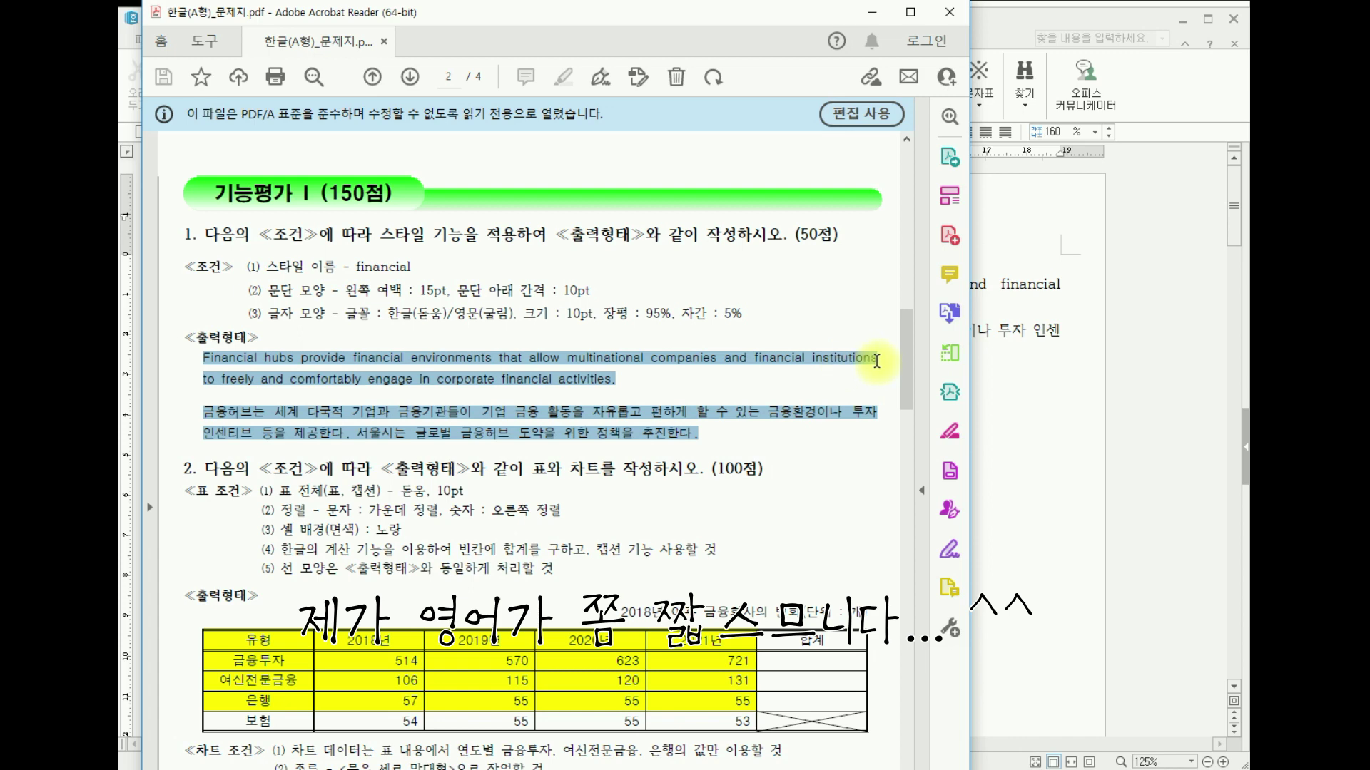
click(1003, 393)
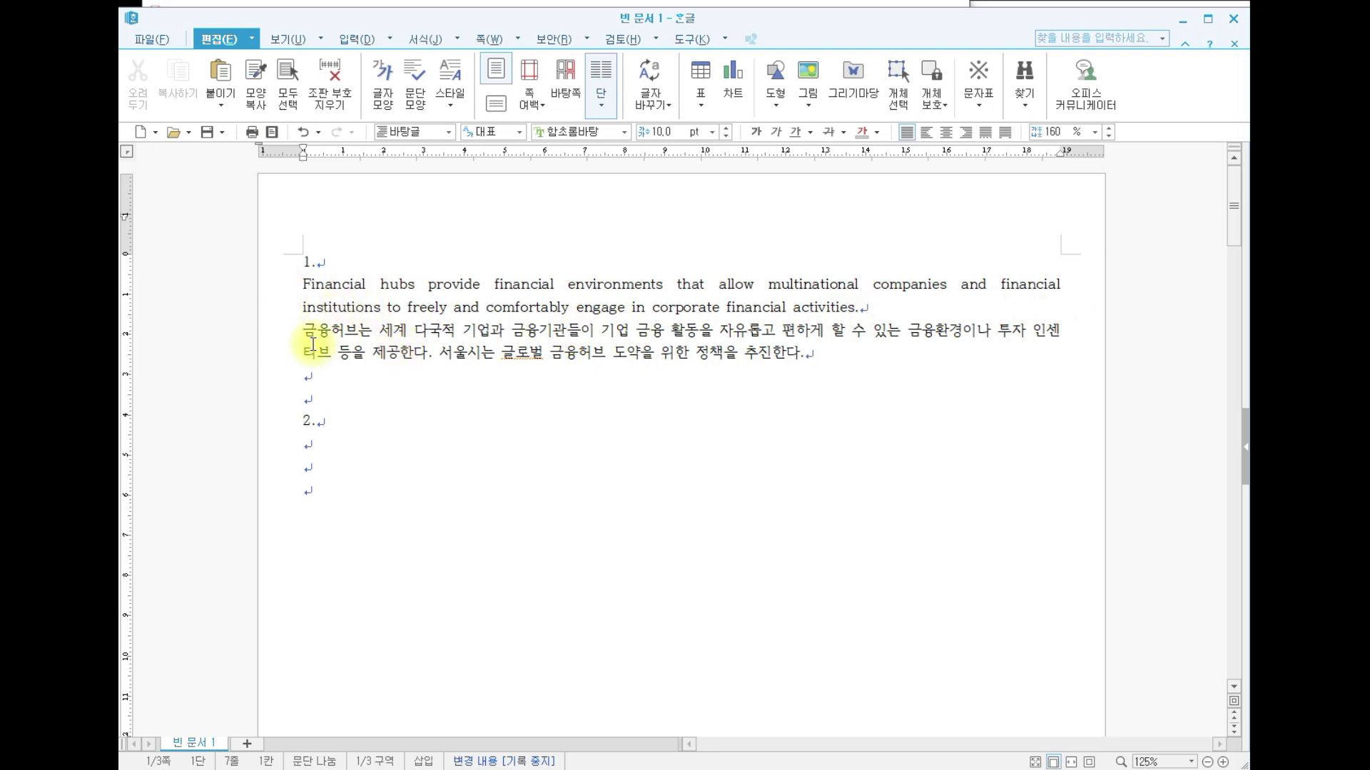
click(380, 309)
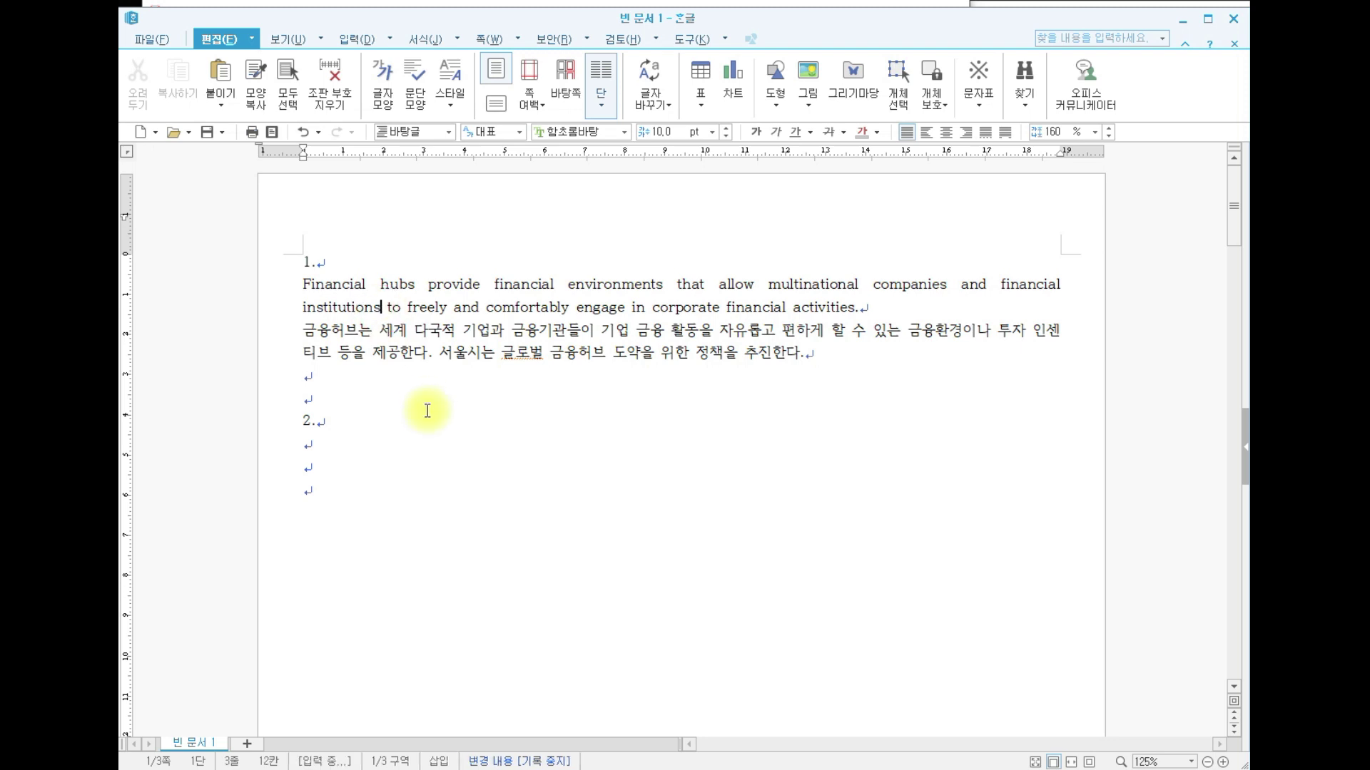
key(Return)
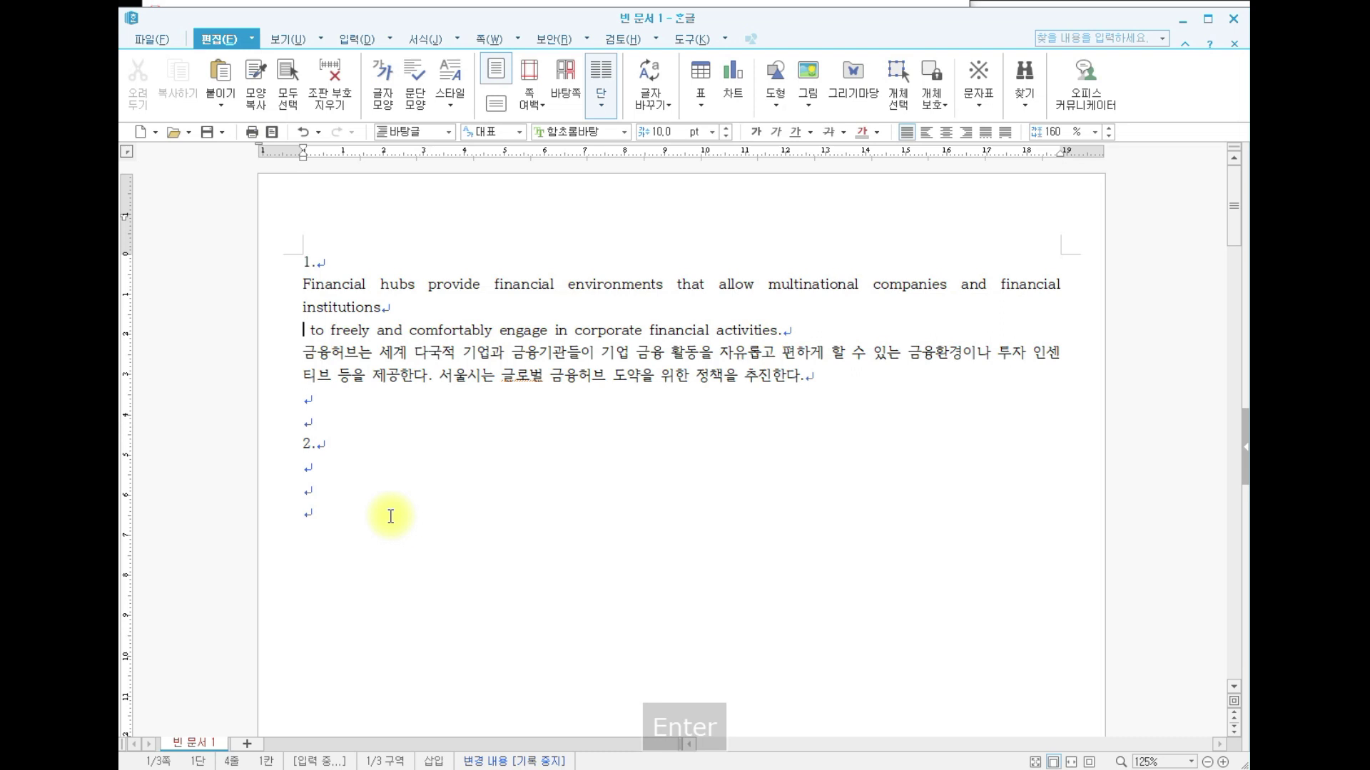
click(391, 307)
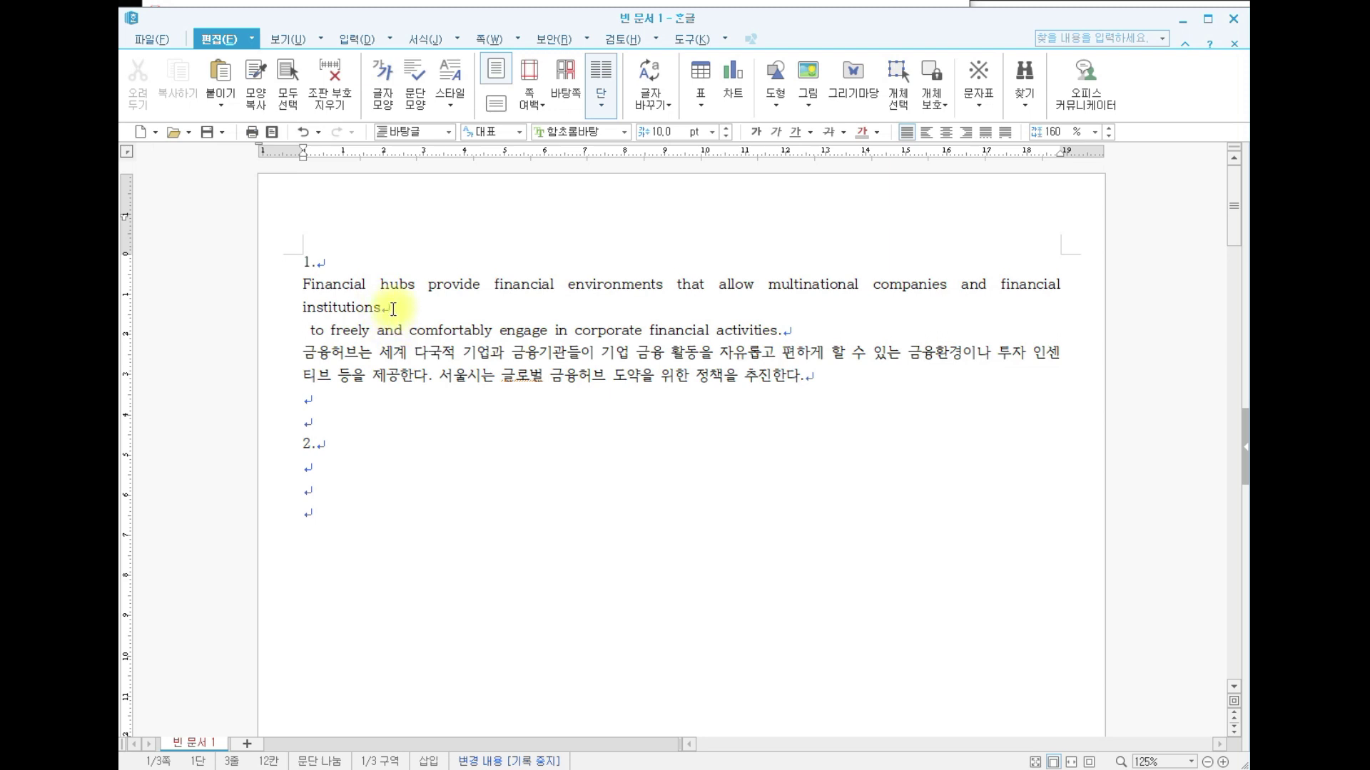
key(Delete)
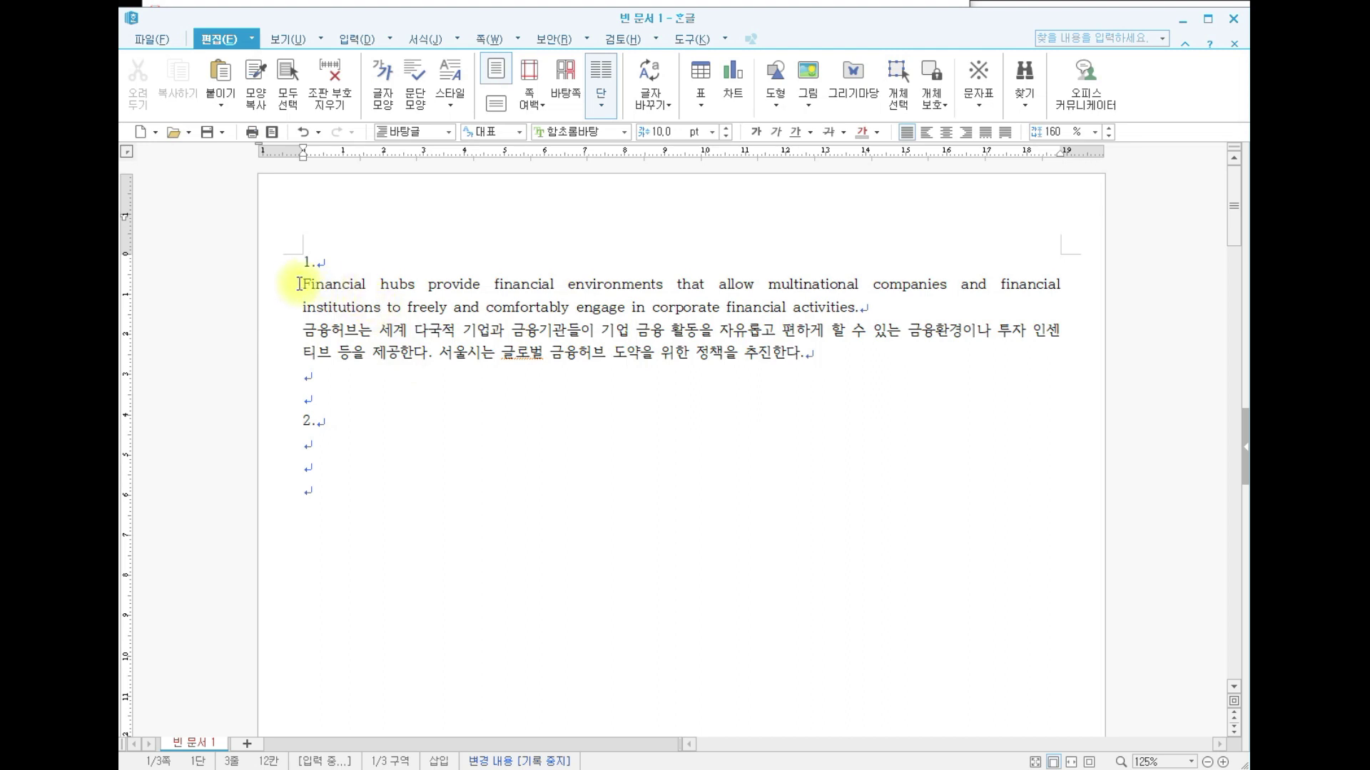
Enlarge the English paragraph's font size to 13 pt to test its automatic line wrapping, and return it to 10 pt
drag(299, 284, 876, 302)
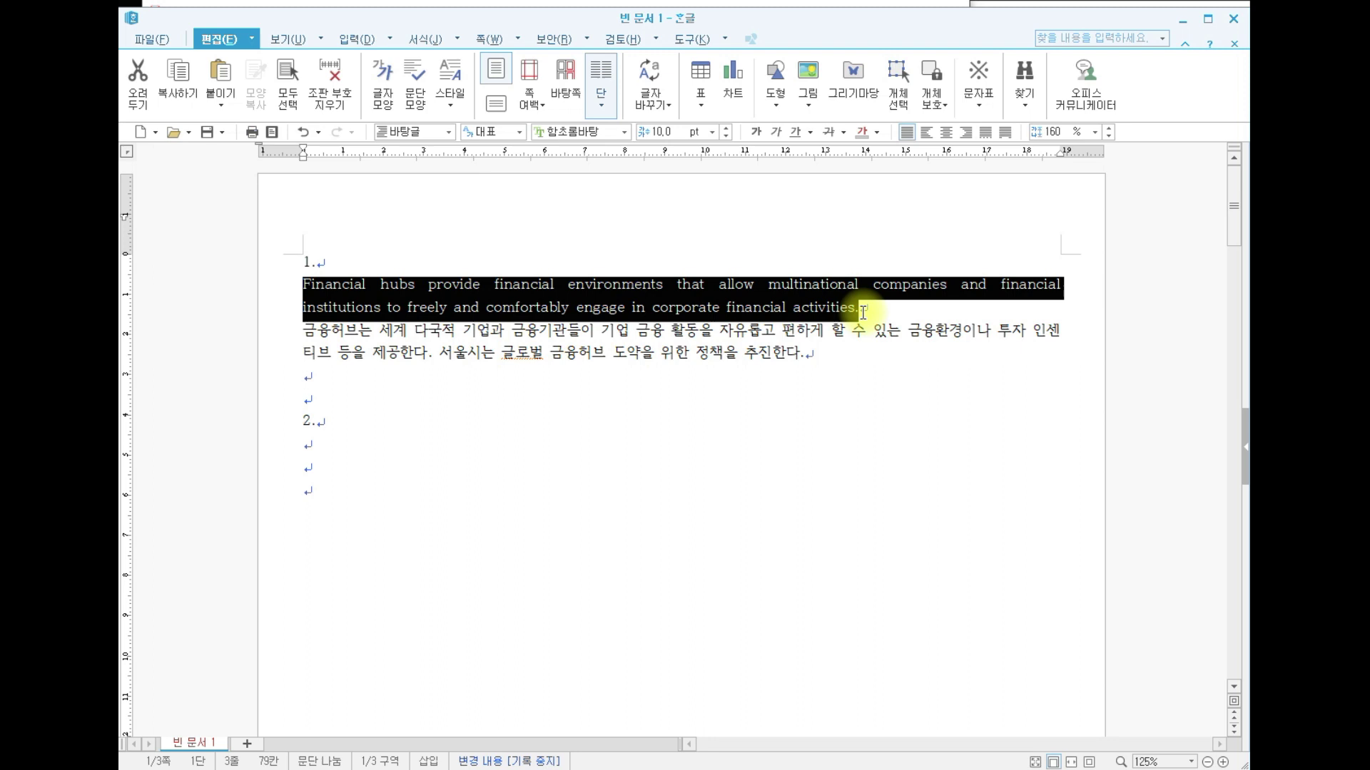
drag(864, 309, 366, 266)
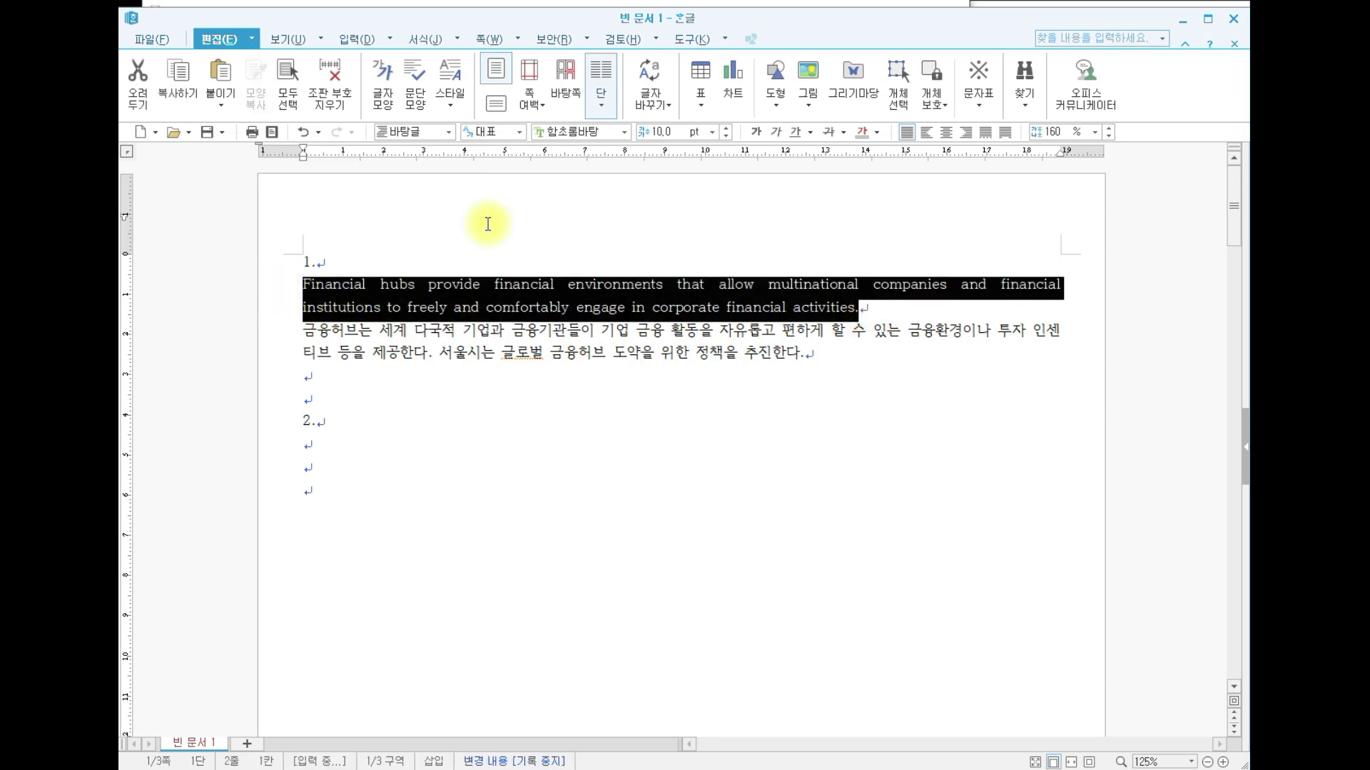
click(726, 129)
click(726, 130)
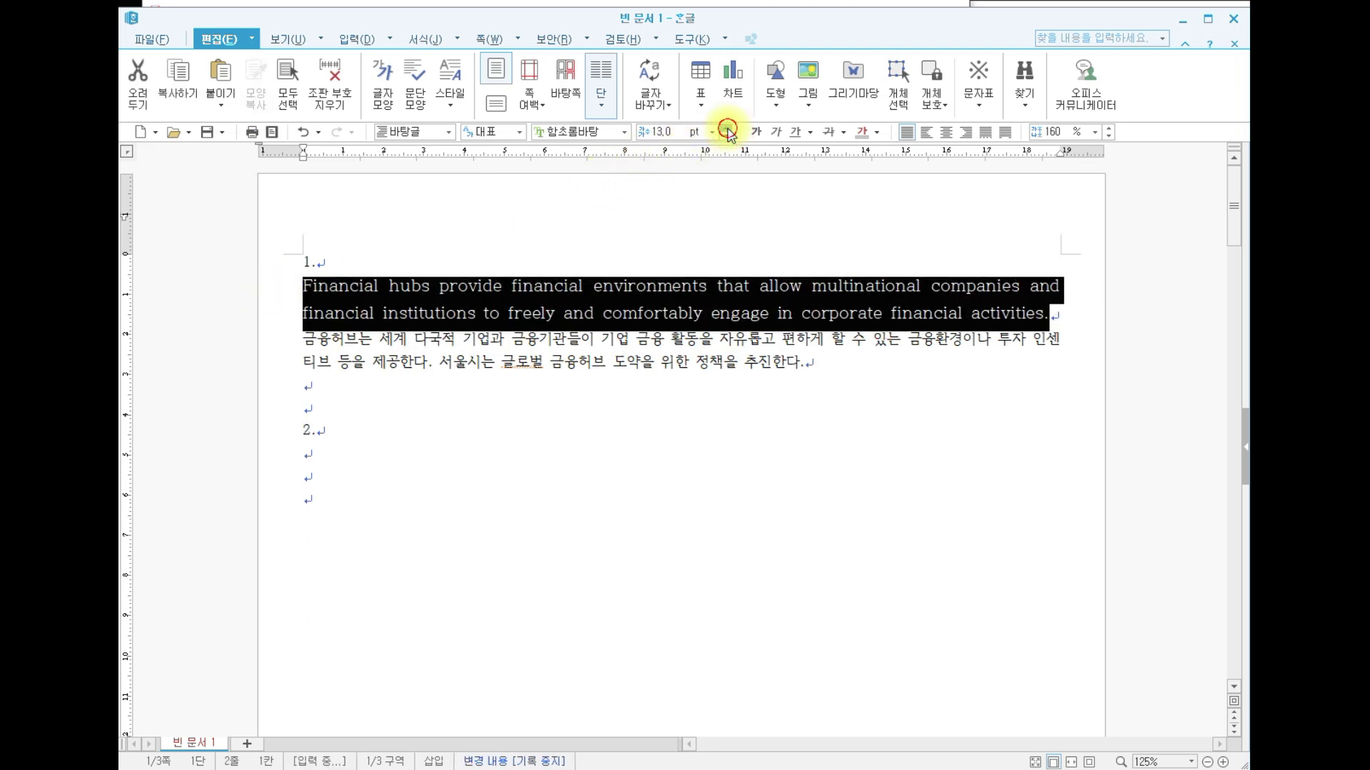
click(726, 129)
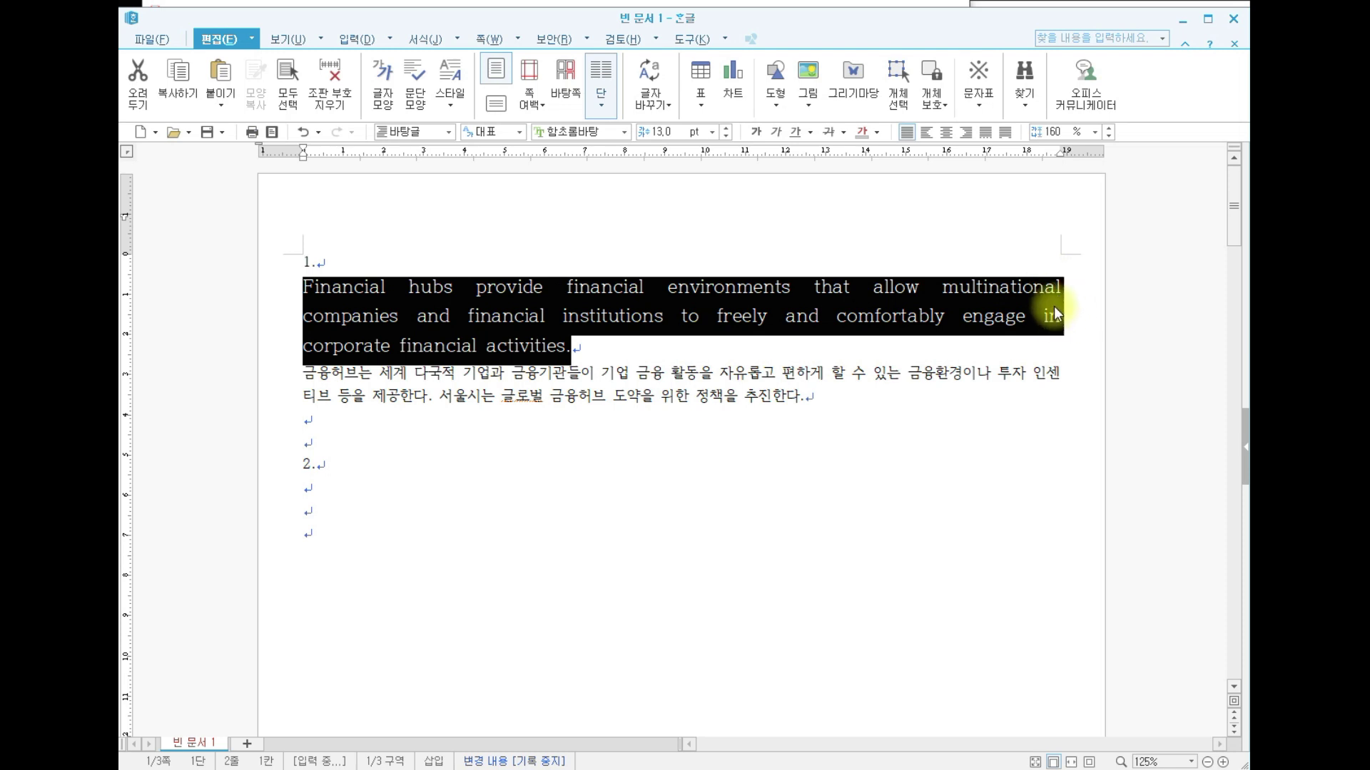
click(725, 135)
click(724, 135)
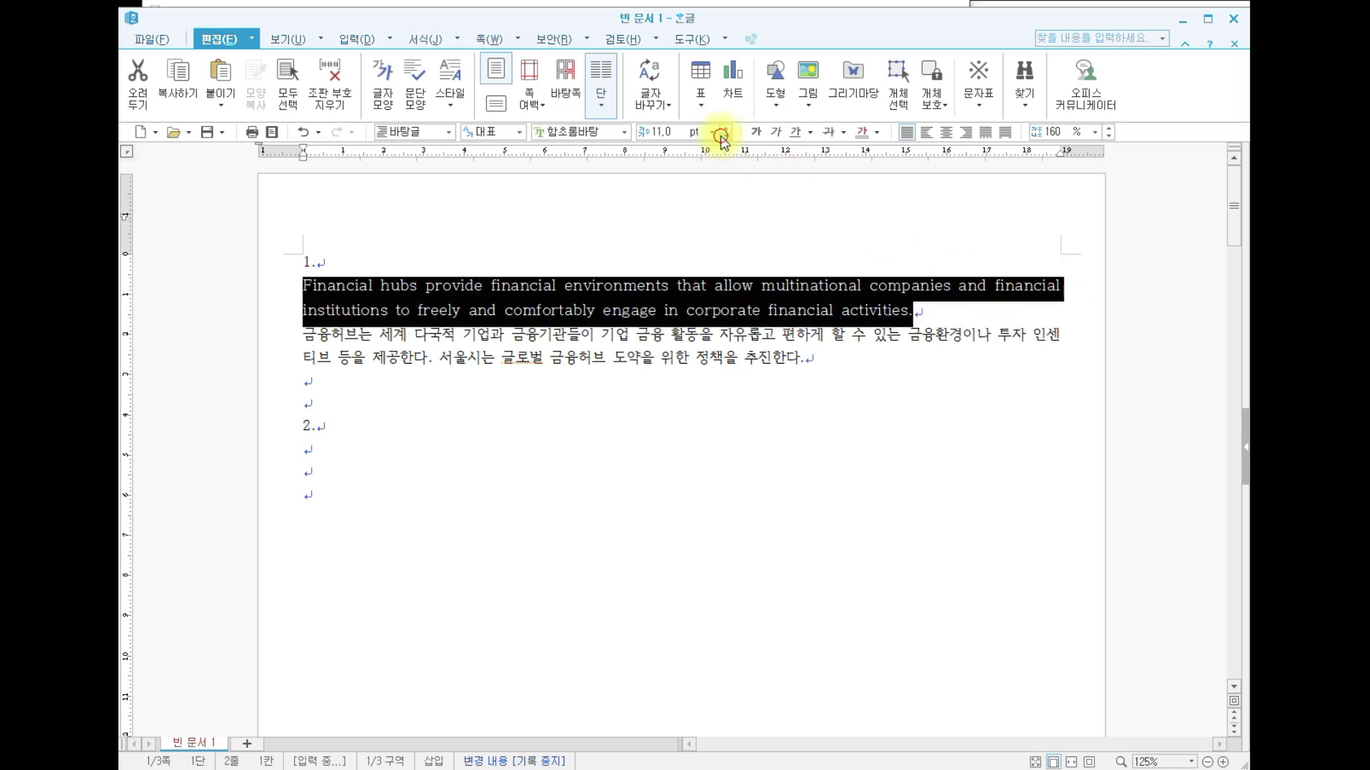
click(725, 136)
Try indenting the Korean paragraph with leading space before 금융허브는, and remove the space
click(868, 309)
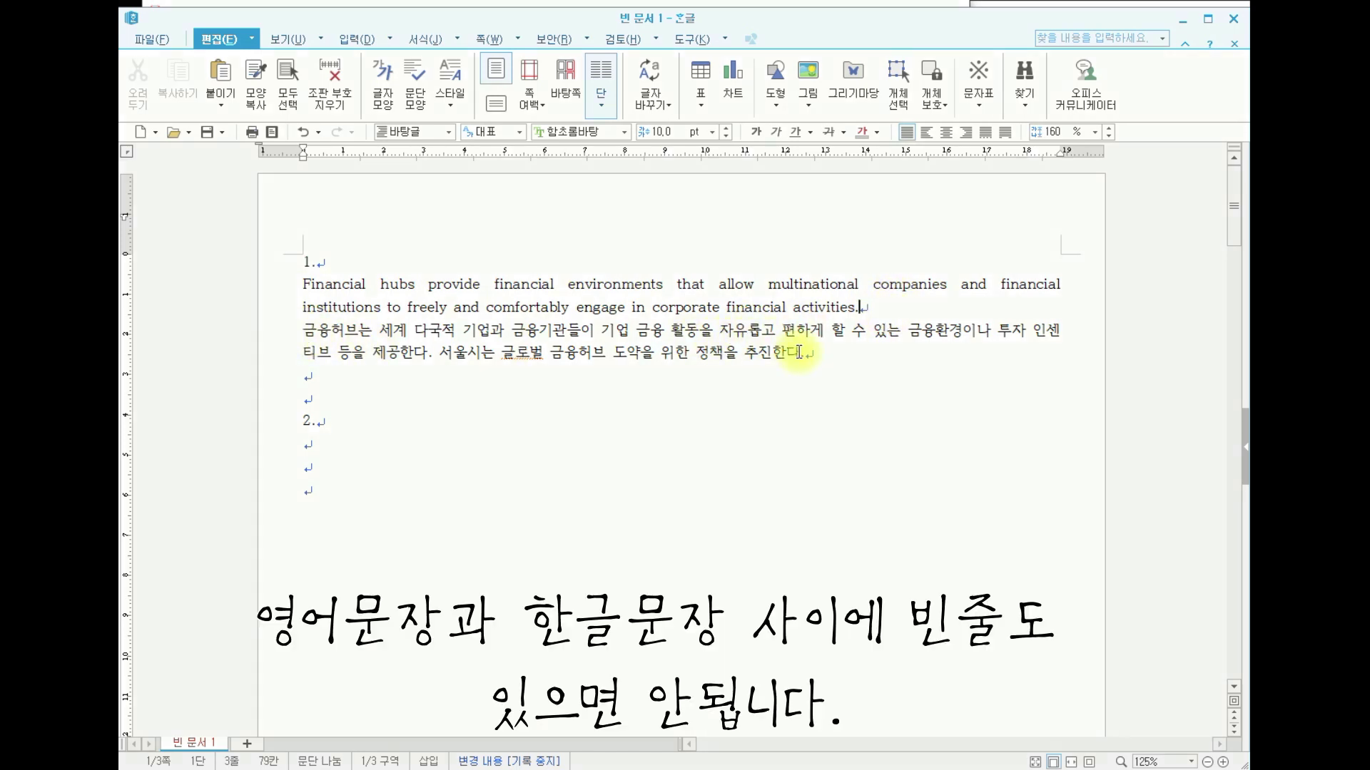
click(304, 331)
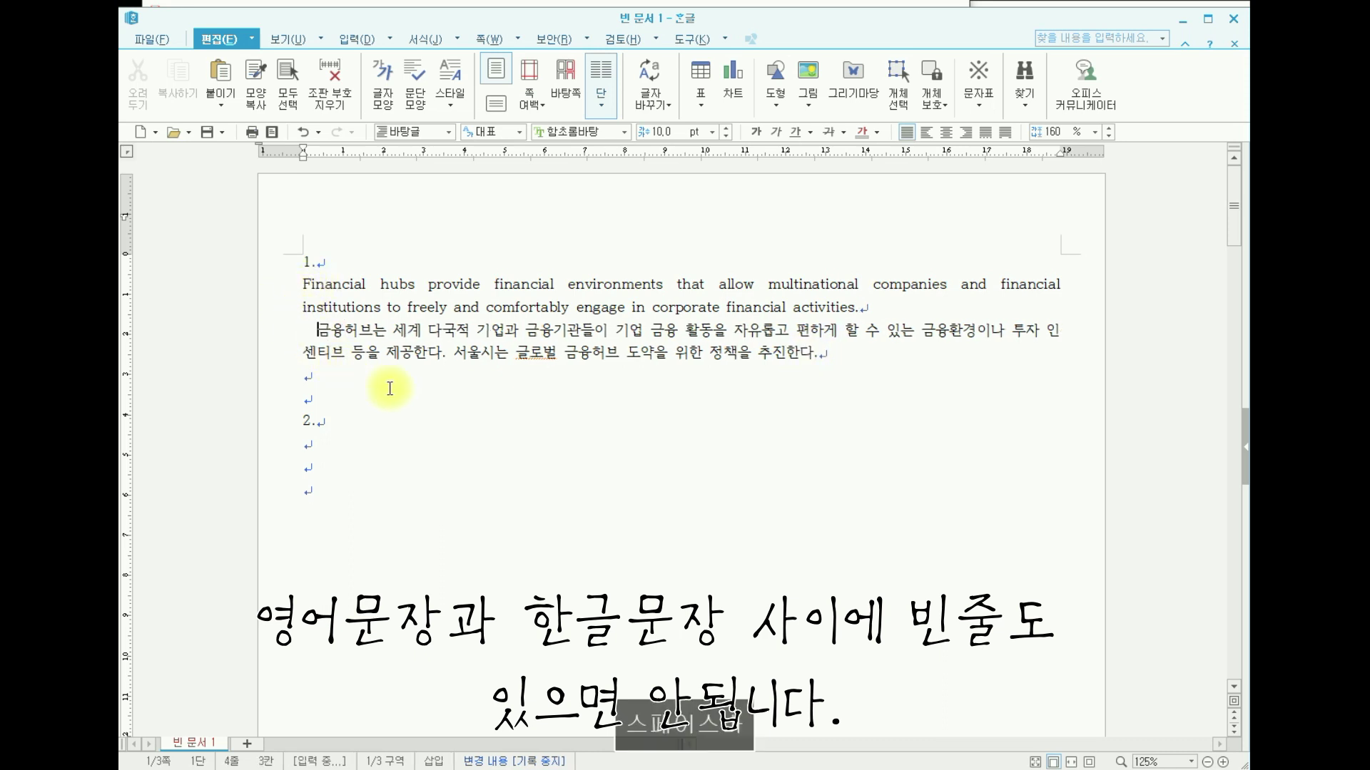
key(BackSpace)
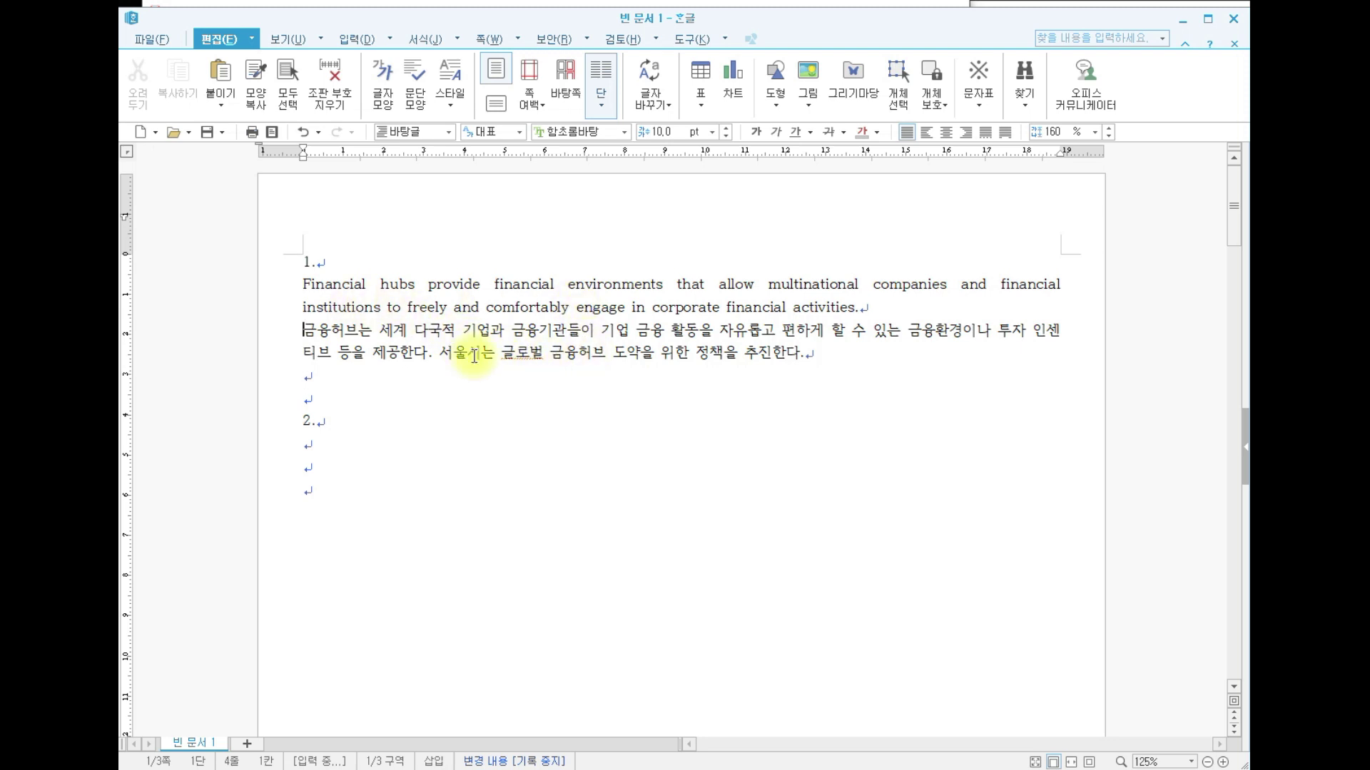
Check question 1's style conditions and output format in the exam PDF, and return to the Hangul document
drag(821, 358, 525, 357)
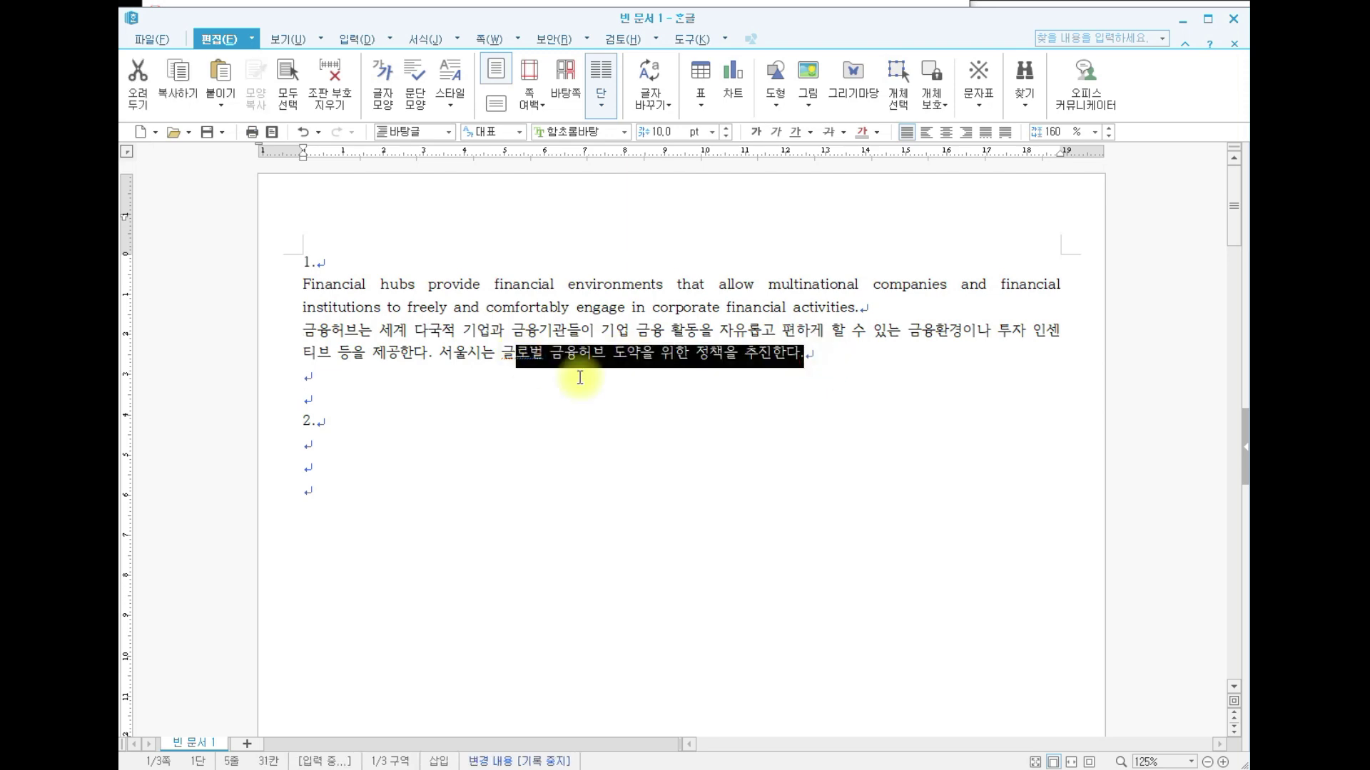
click(713, 407)
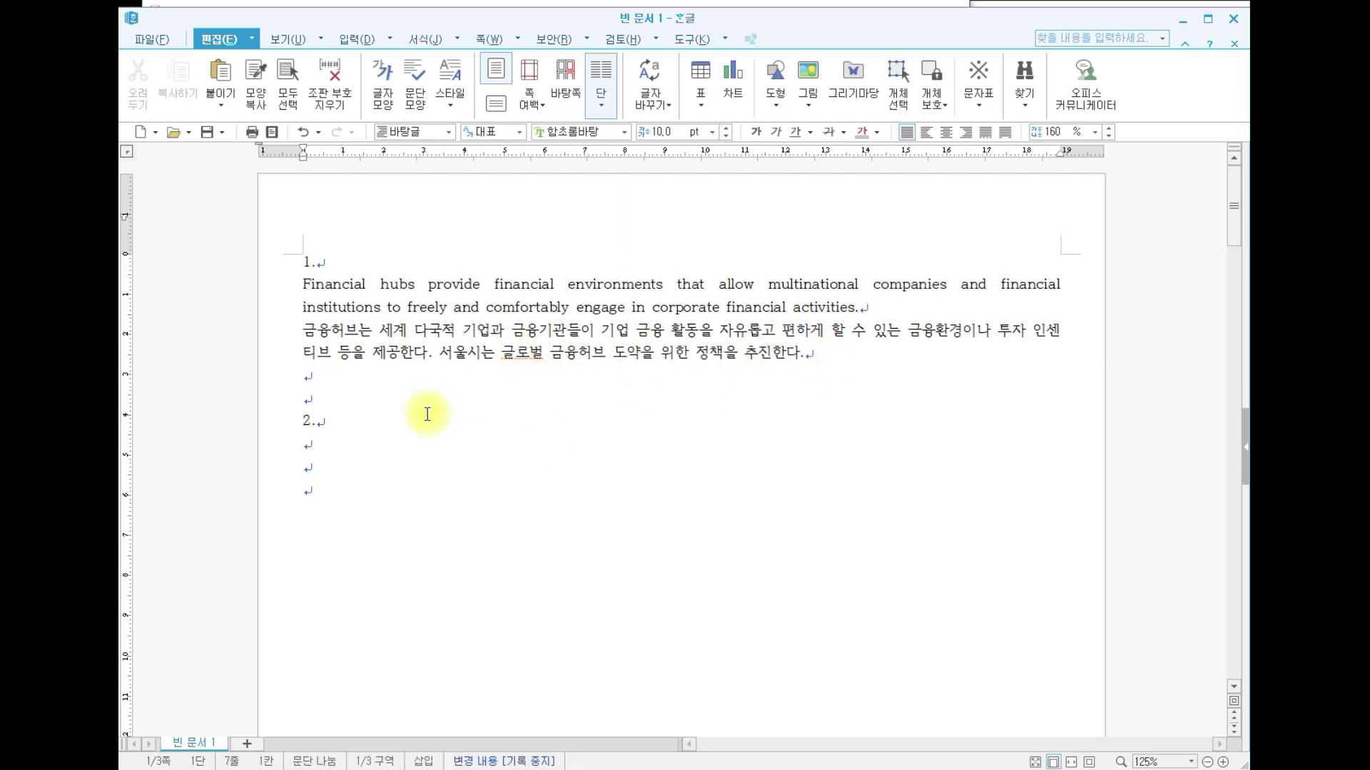
key(alt+Tab)
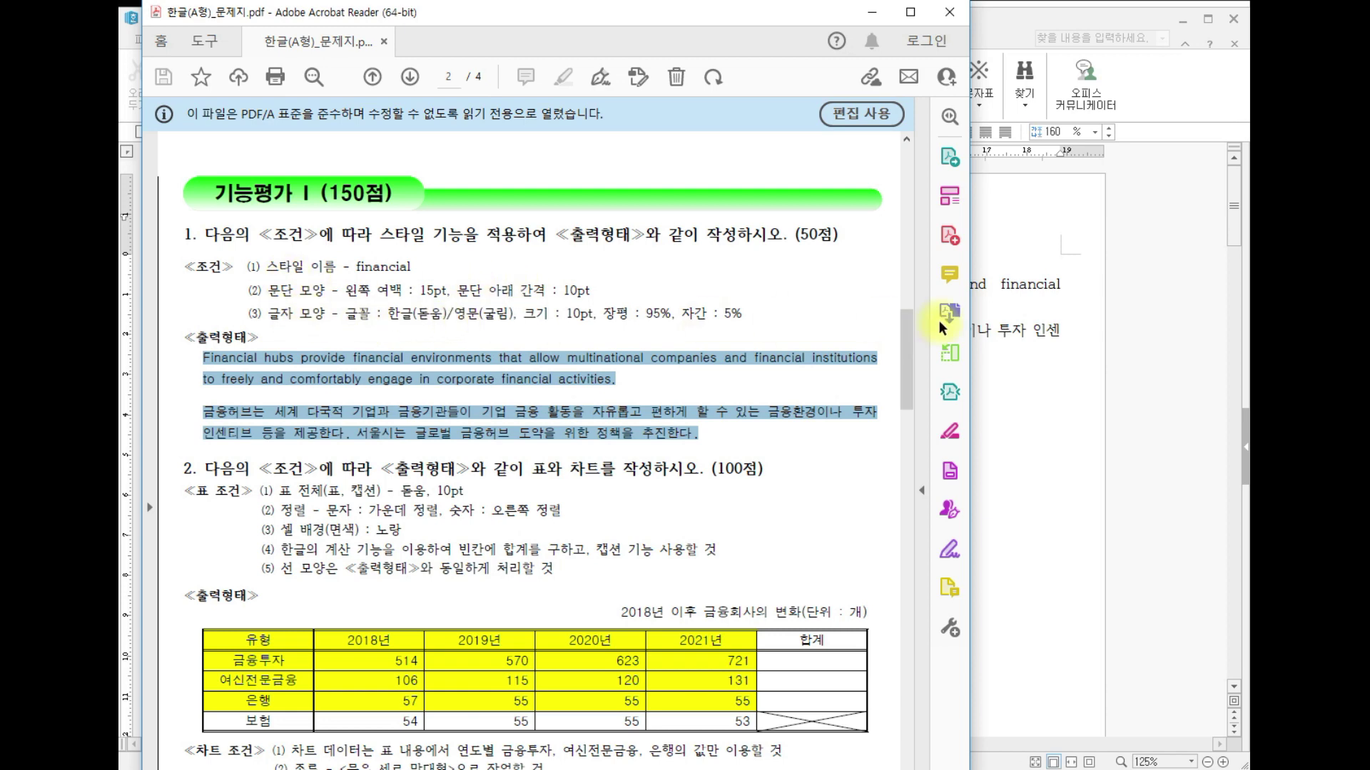
click(1007, 379)
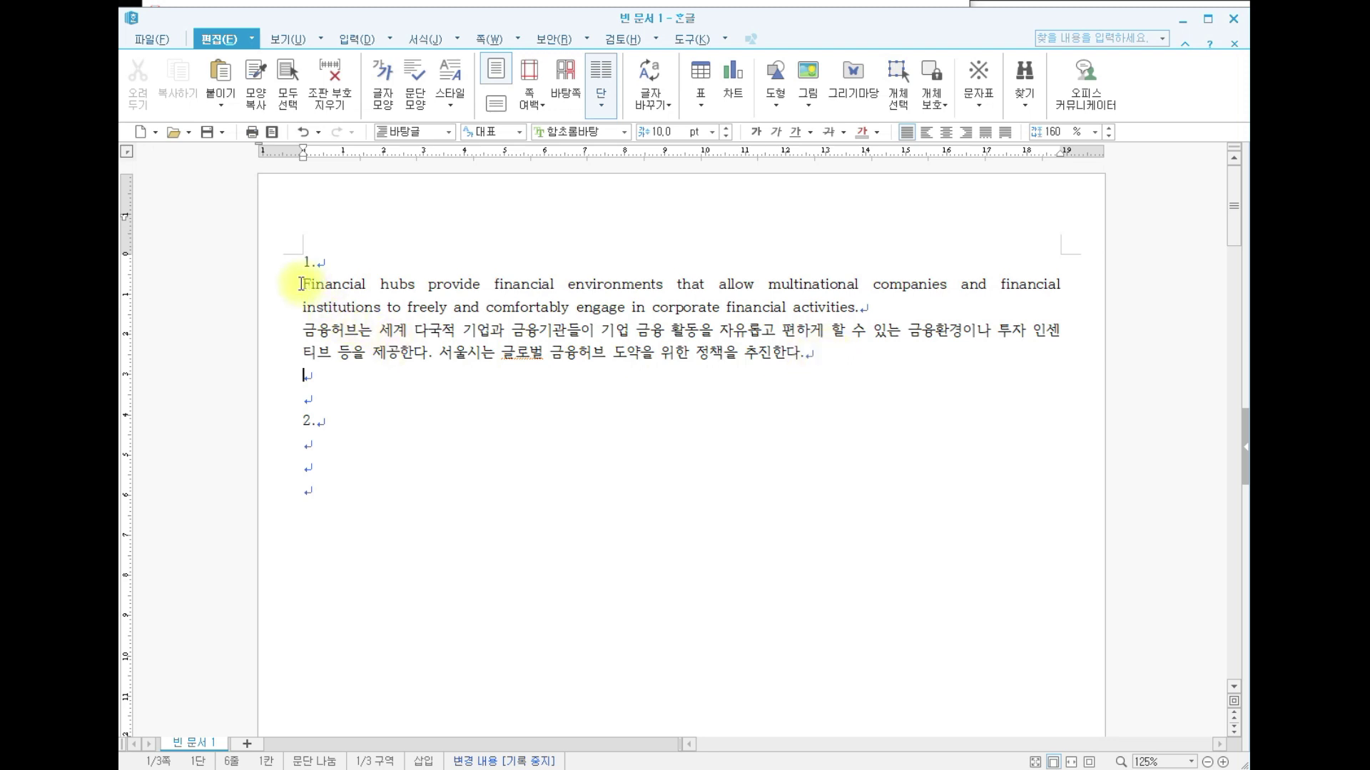
Practise selecting the English and Korean paragraphs from the beginning and from the end, clearing each selection
drag(300, 283, 816, 351)
click(830, 355)
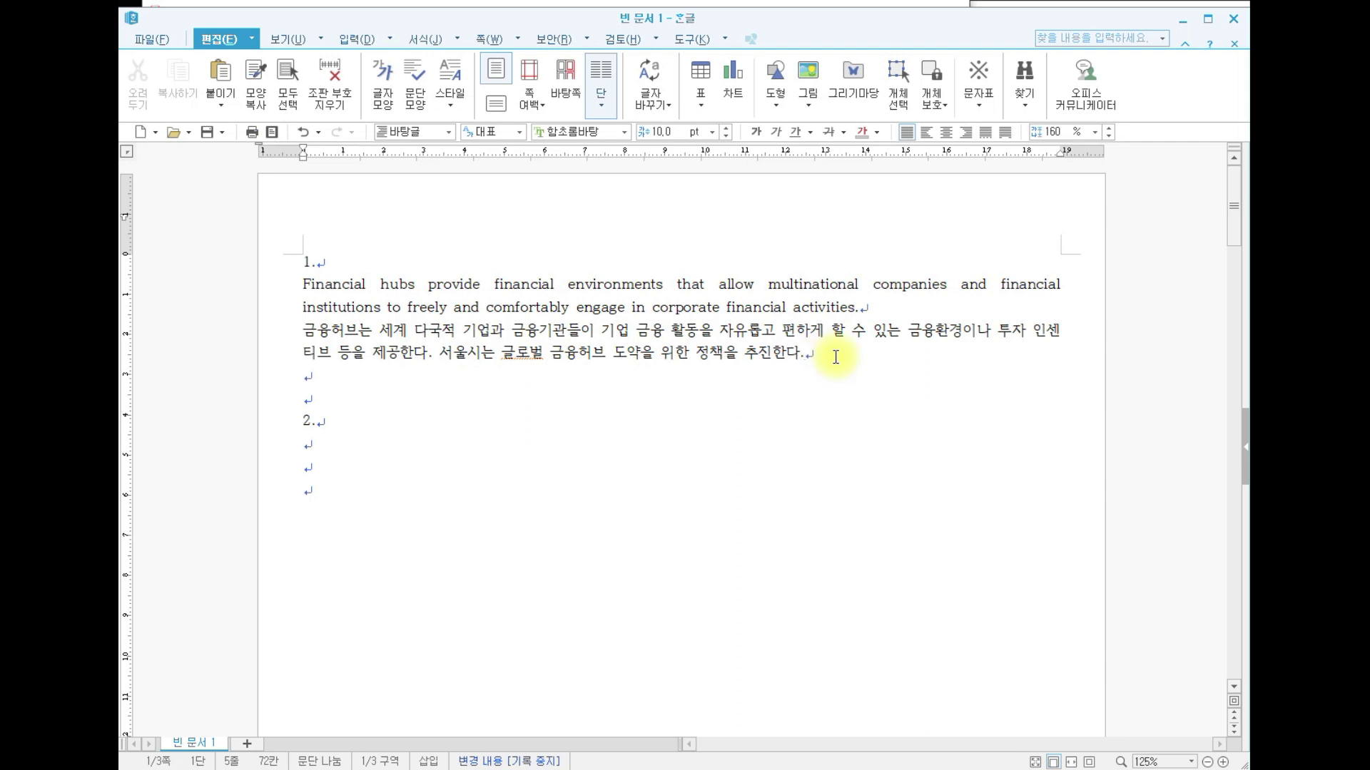
drag(835, 357, 306, 294)
click(801, 355)
drag(847, 355, 299, 287)
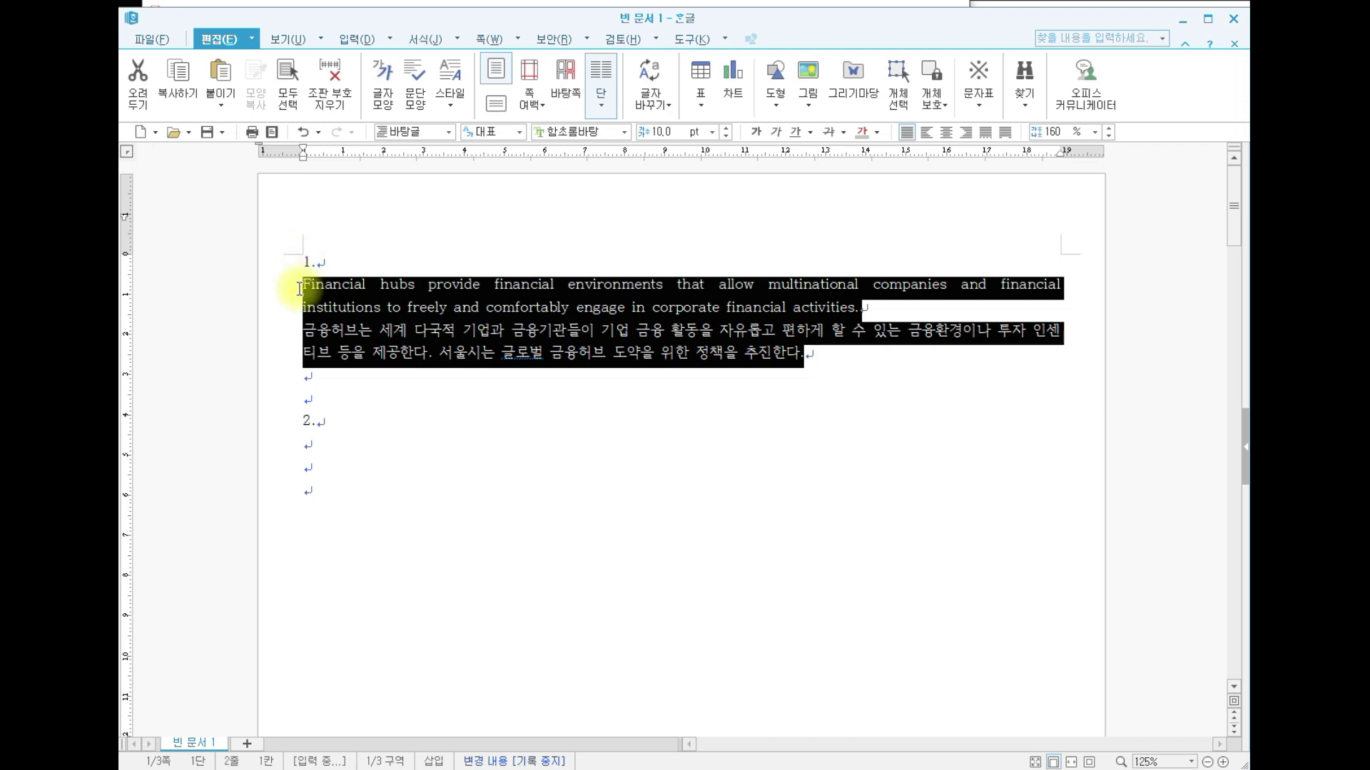
click(493, 381)
Try moving the passage from "to freely" through the Korean paragraph below item 2, and undo the move
drag(881, 360, 519, 304)
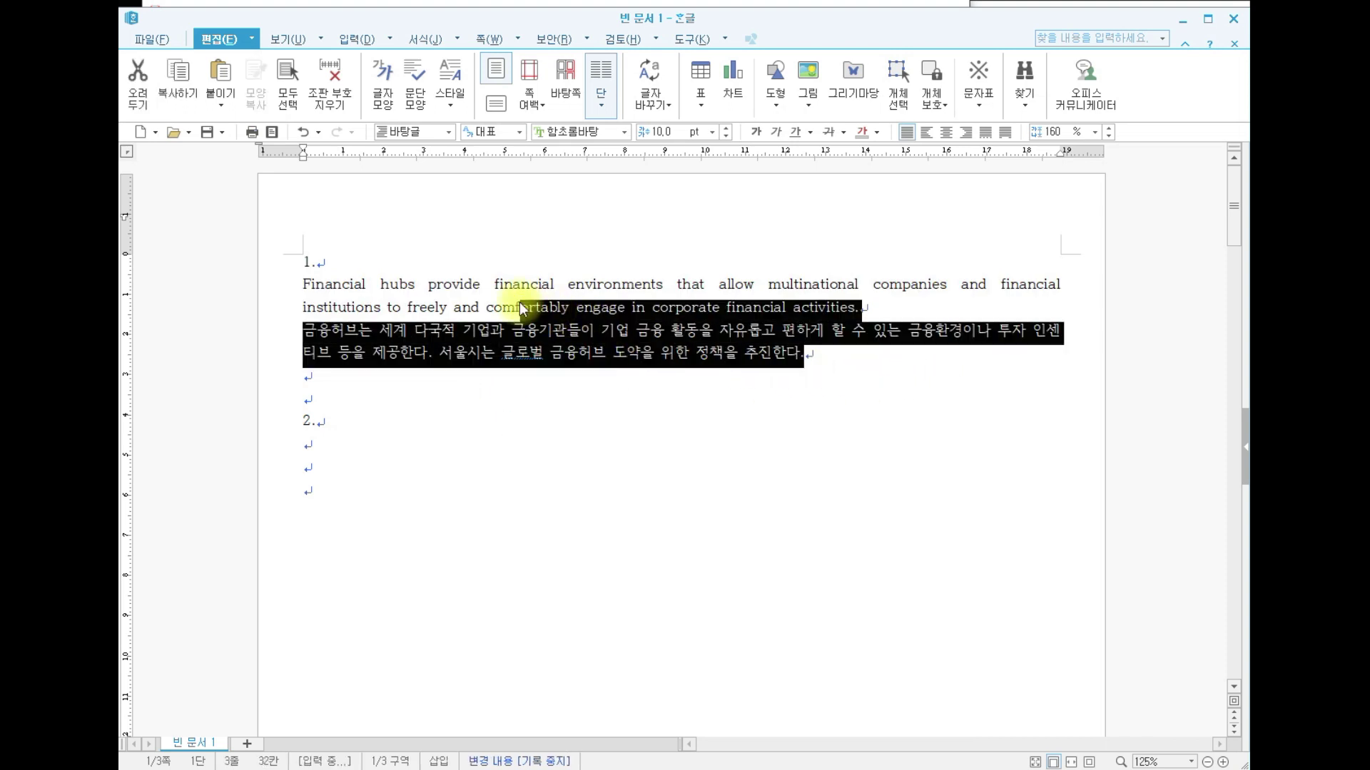
click(602, 392)
drag(819, 345, 479, 476)
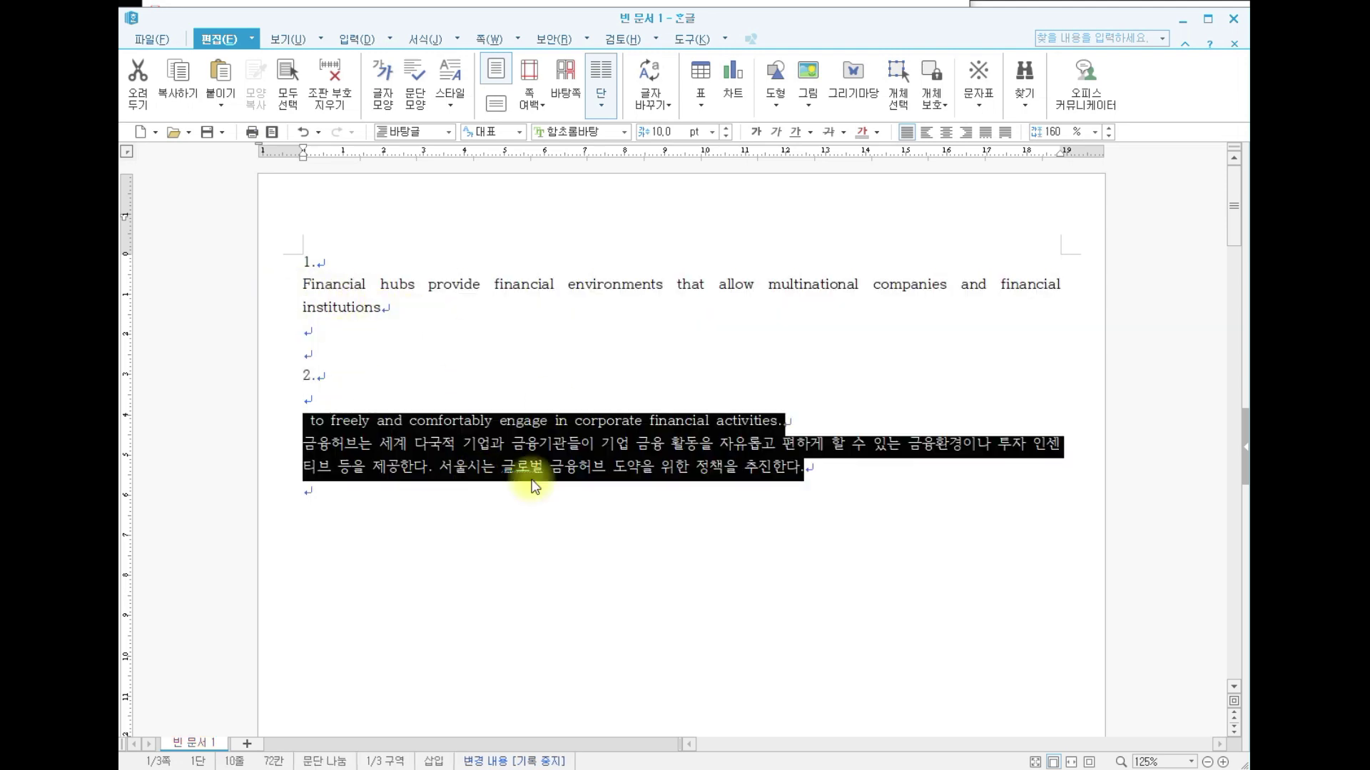
click(303, 133)
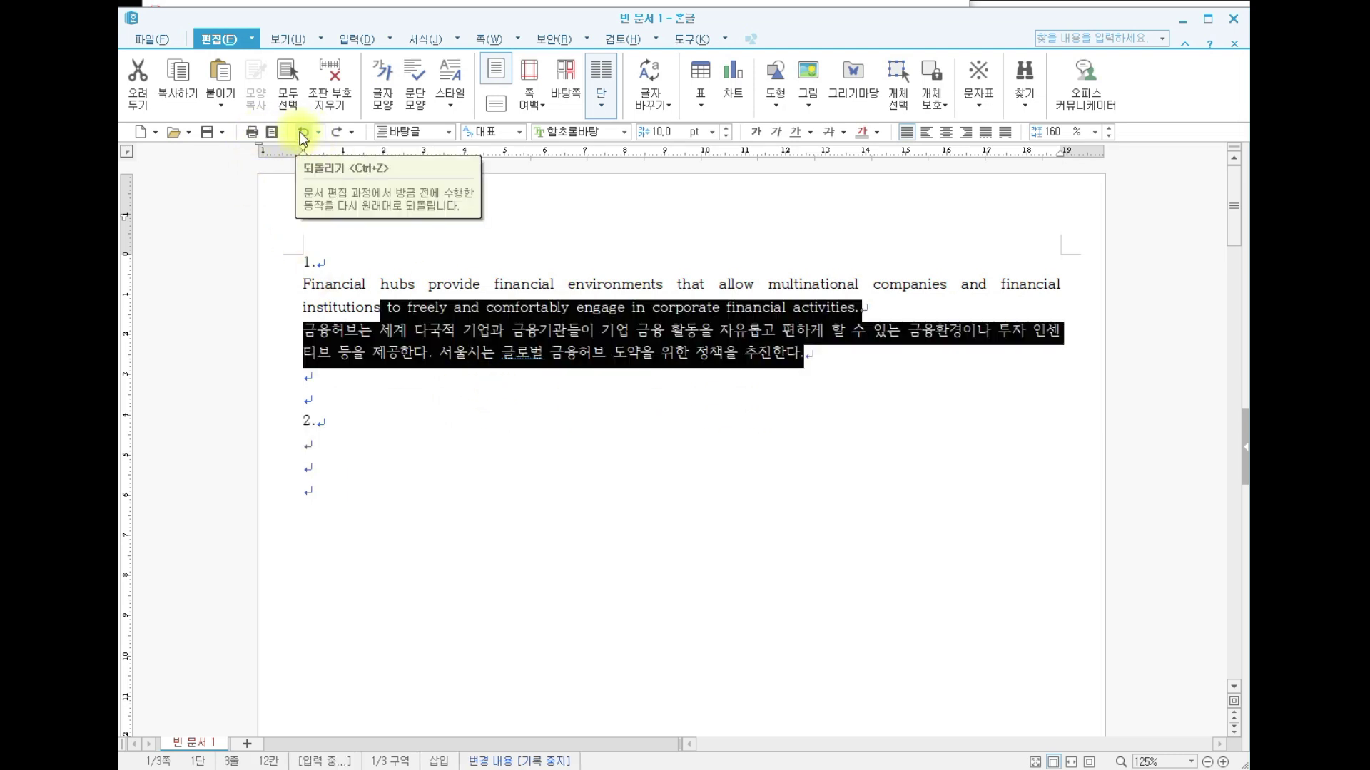
Select the whole English and Korean passage under item 1 and open the style settings for it
drag(804, 354, 284, 300)
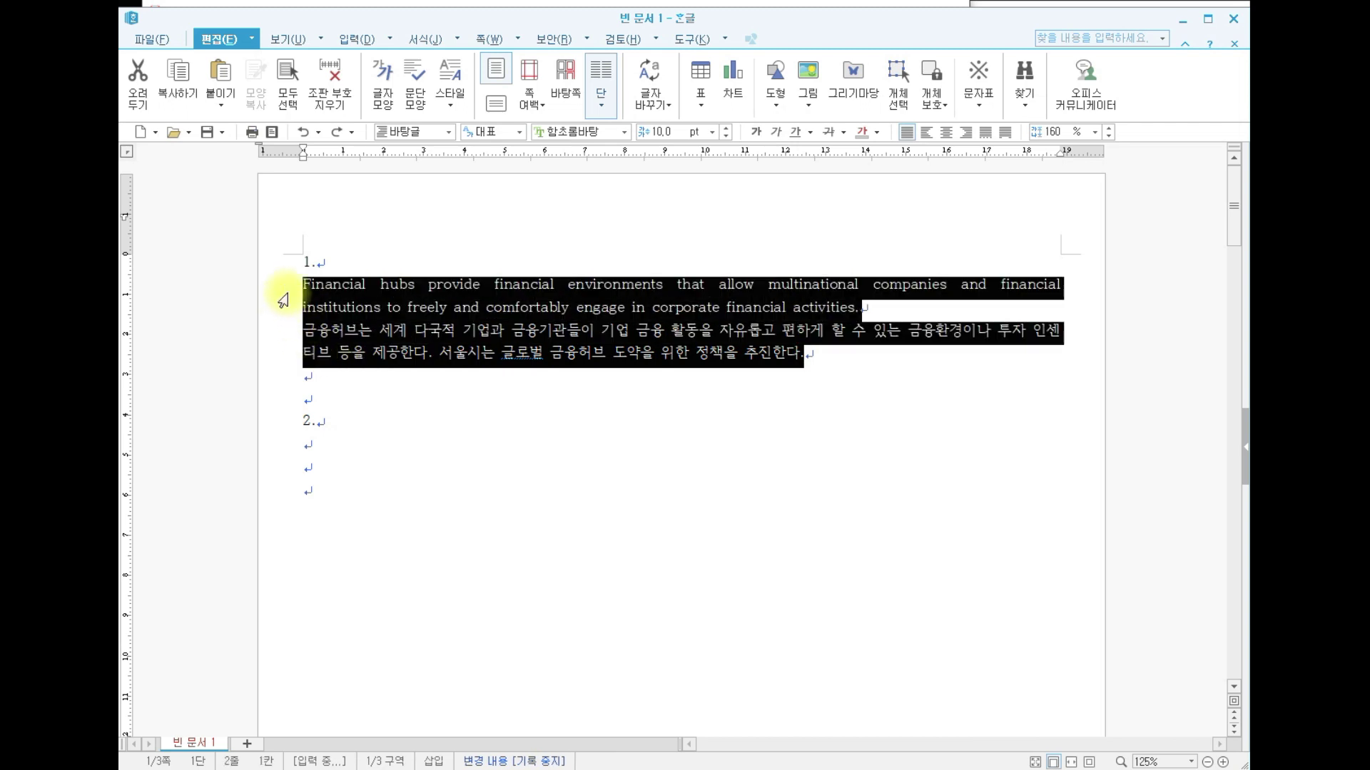
right_click(464, 322)
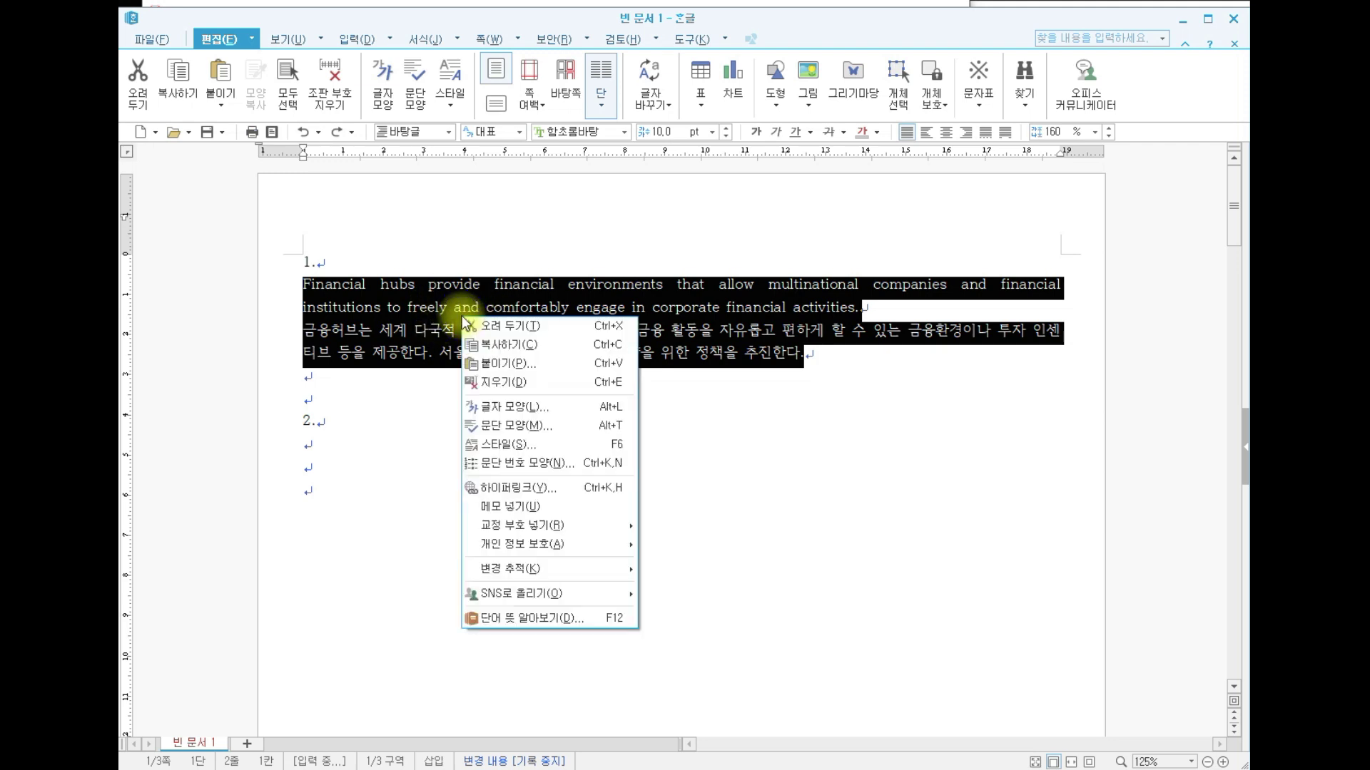
right_click(423, 316)
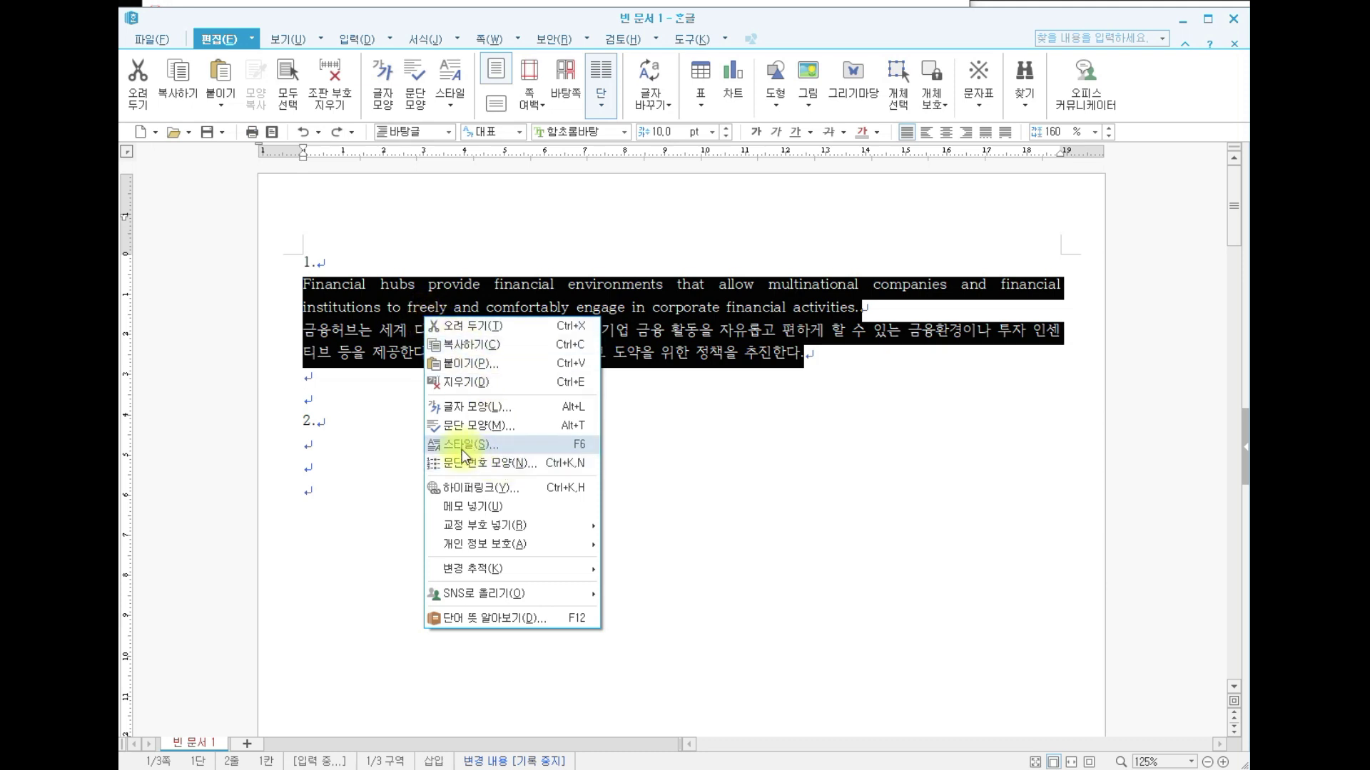
click(489, 451)
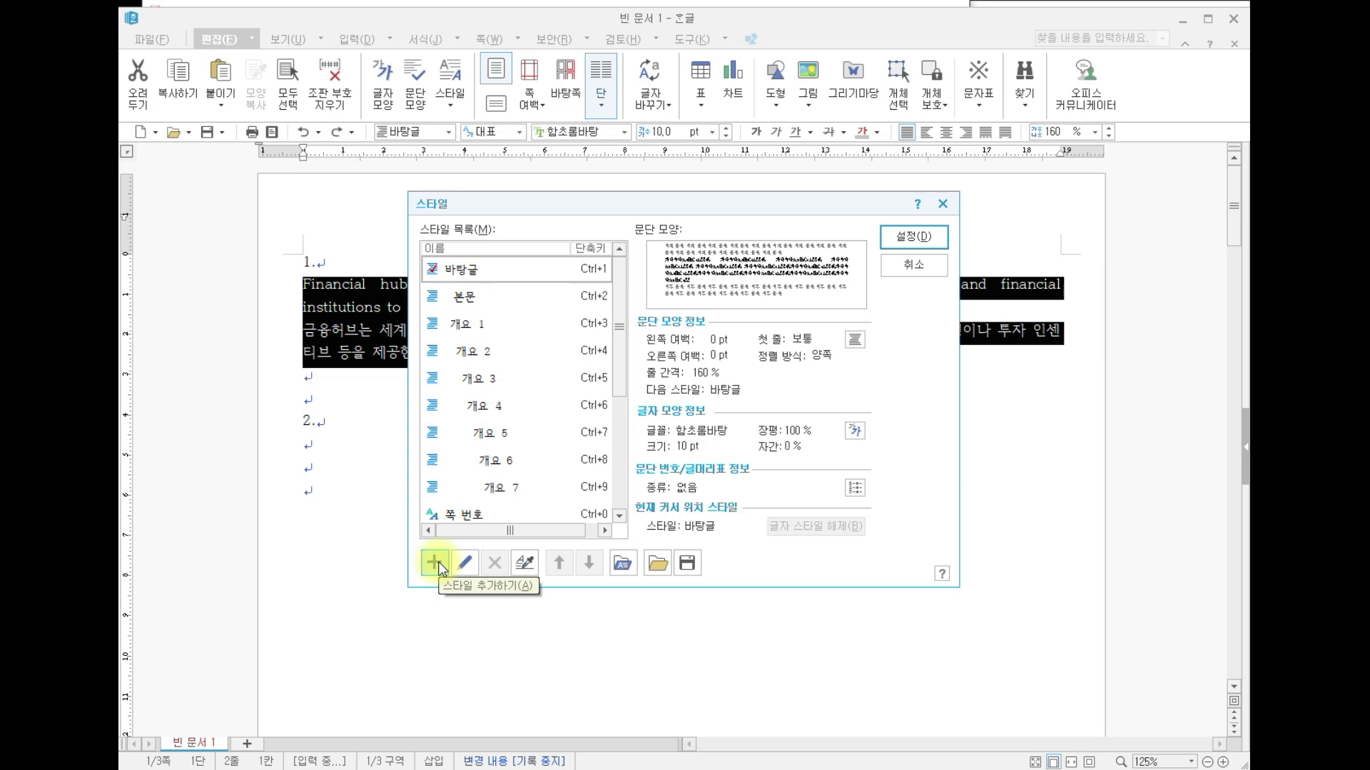
Start adding a new paragraph style and name it financial
click(436, 562)
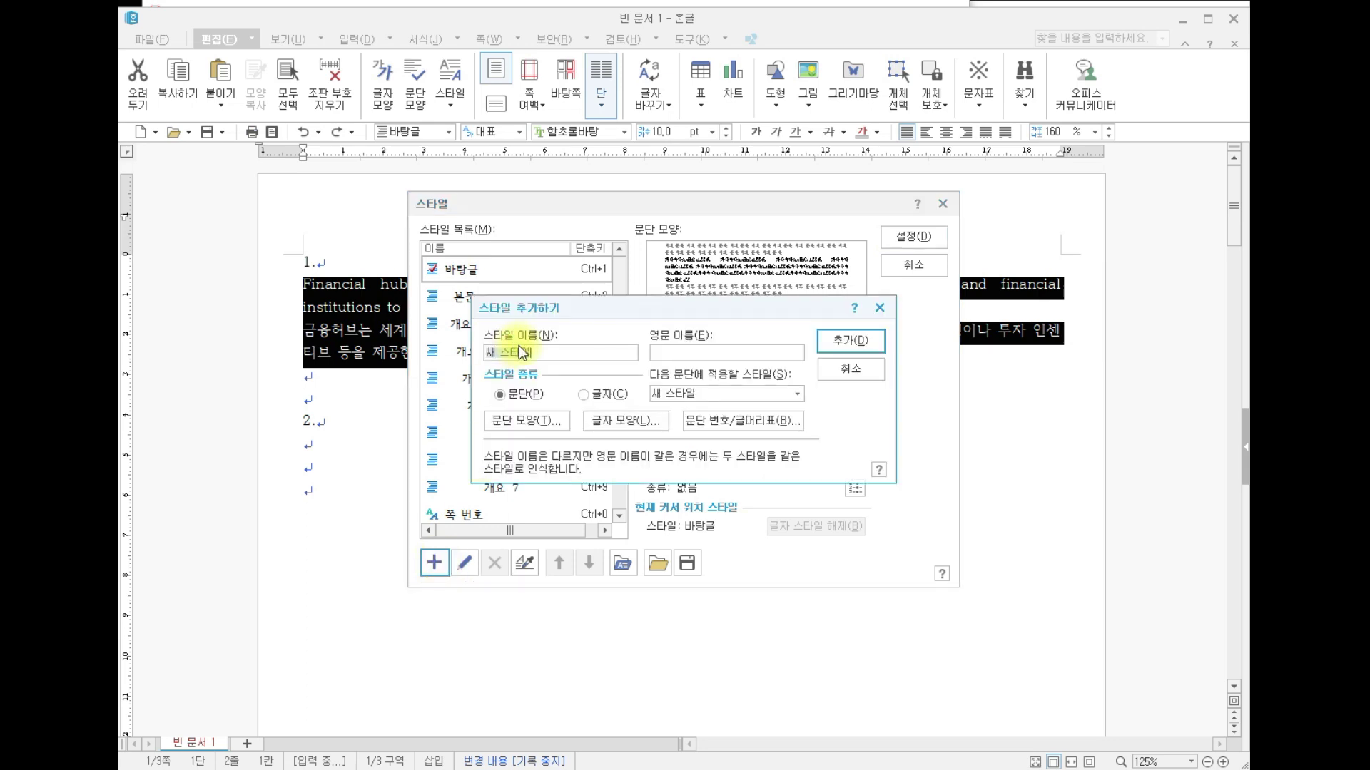
text(루)
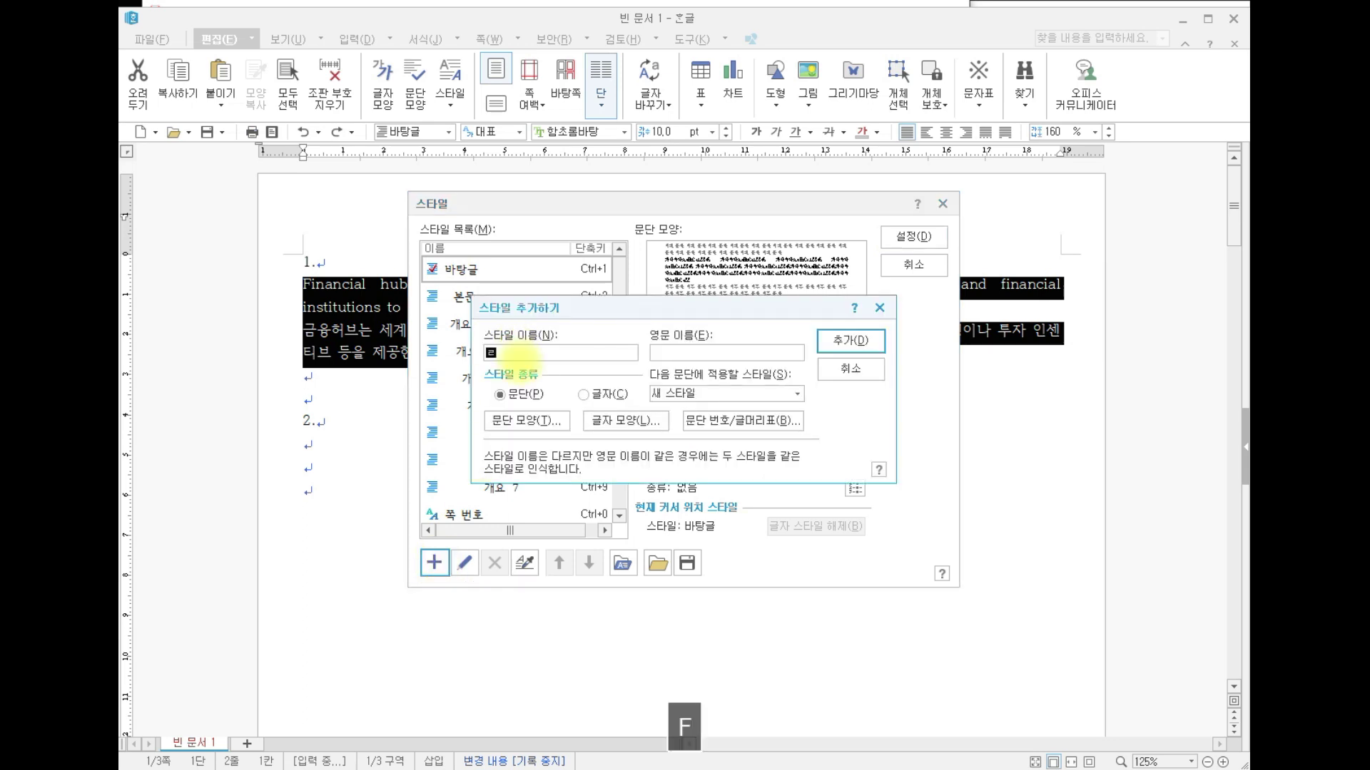
key(BackSpace)
key(BackSpace)
text(루)
key(BackSpace)
key(BackSpace)
key(CapsLock)
text(finalncial)
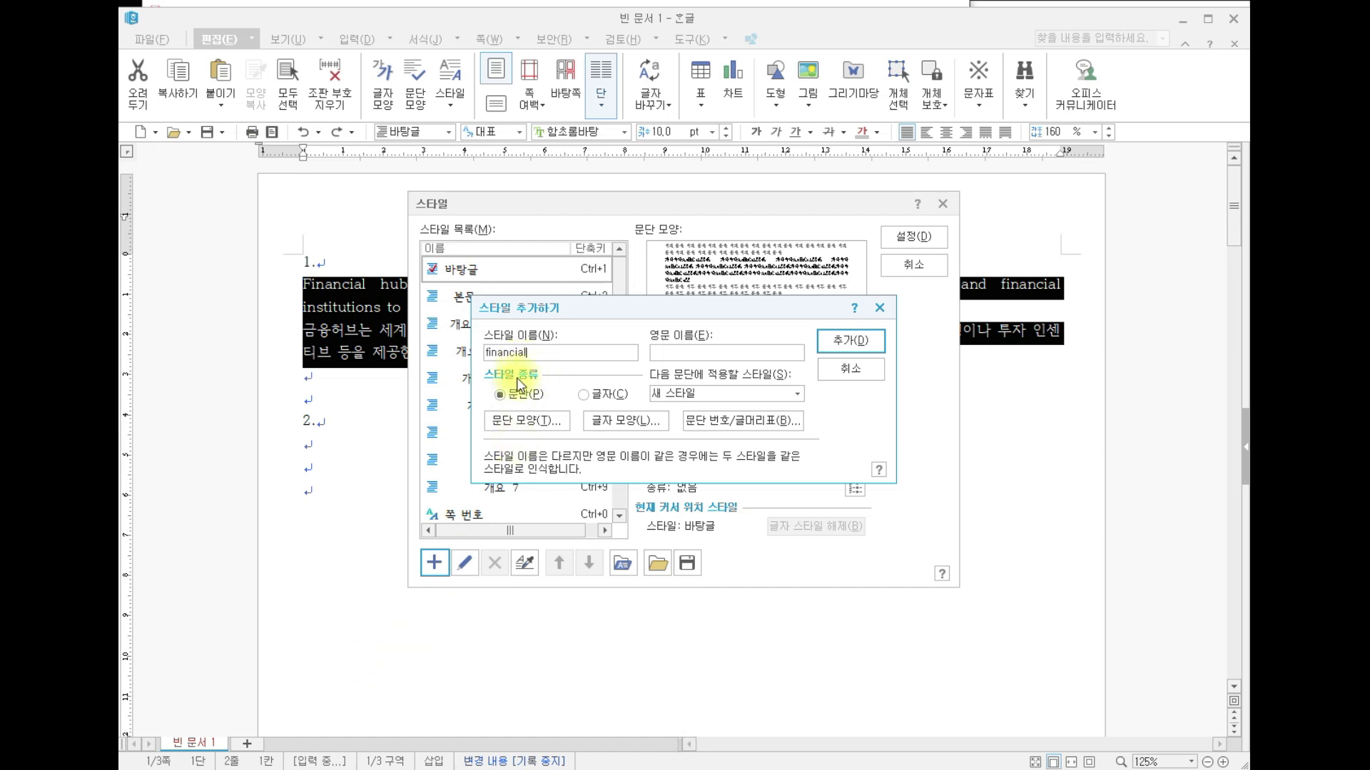
Set the financial style's paragraph shape to a 15 pt left margin and 10 pt spacing below the paragraph
click(526, 421)
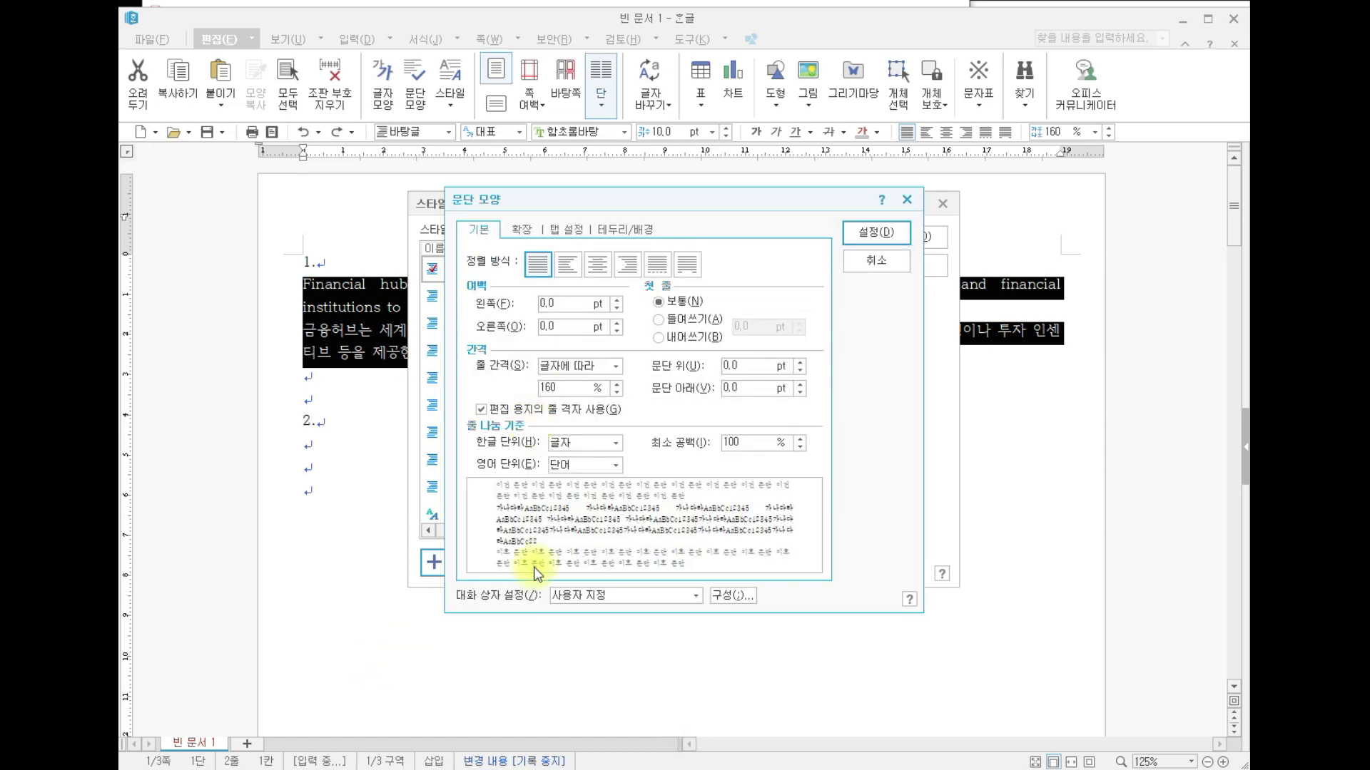
key(alt+Tab)
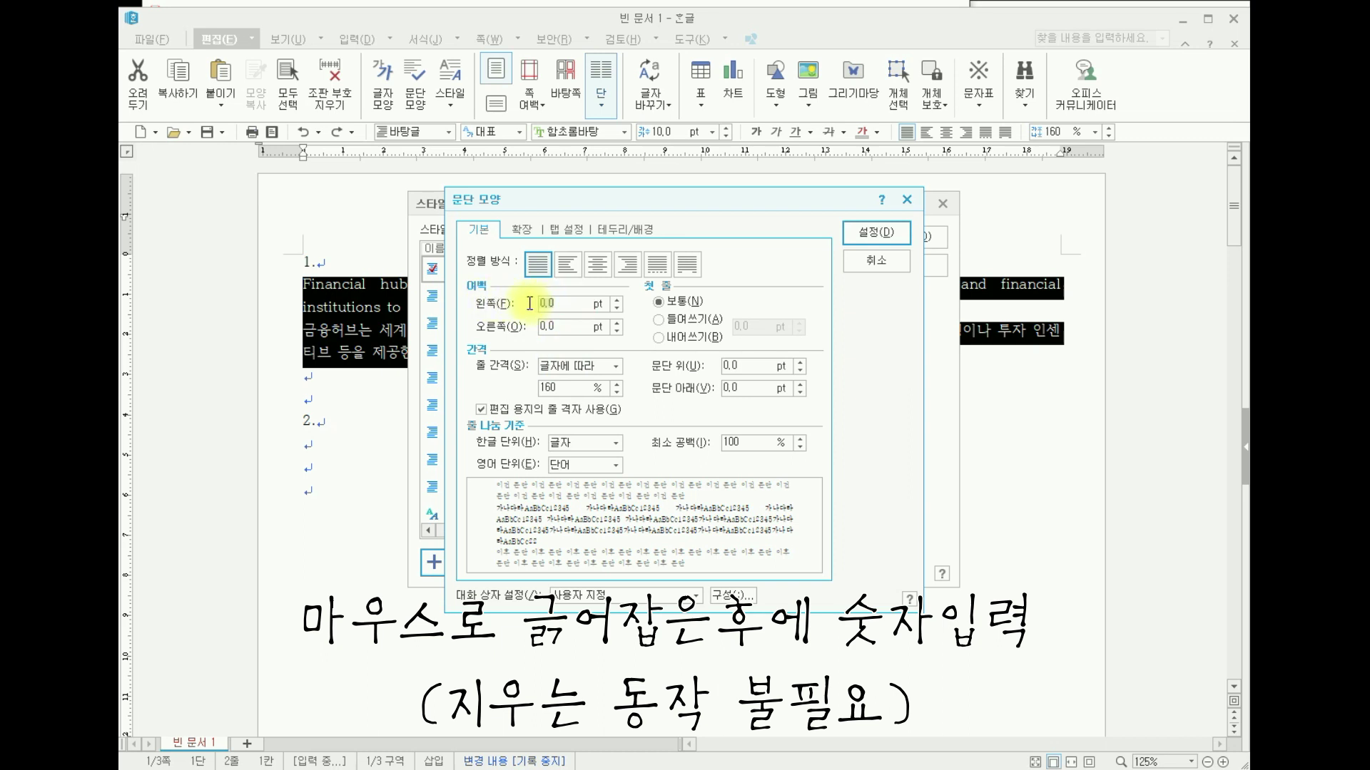
text(15)
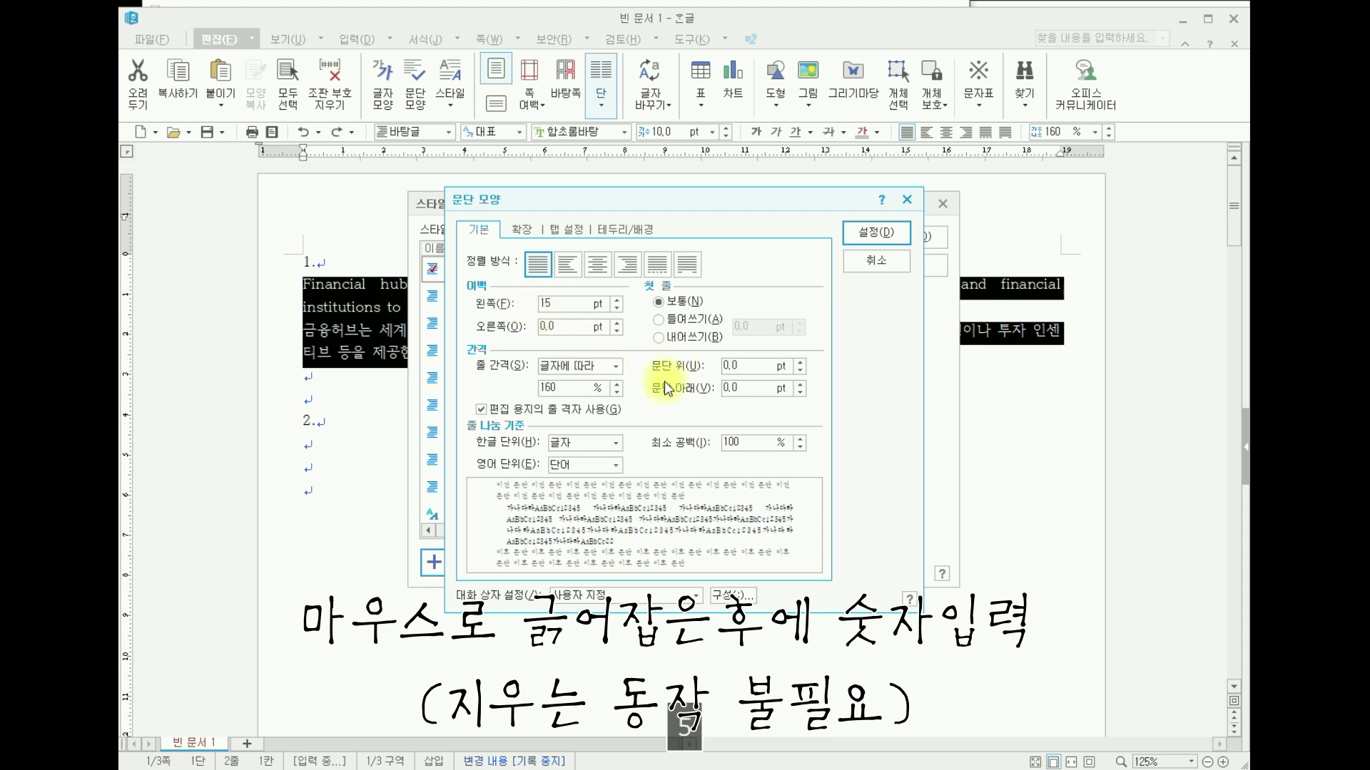
drag(723, 388, 769, 388)
text(10)
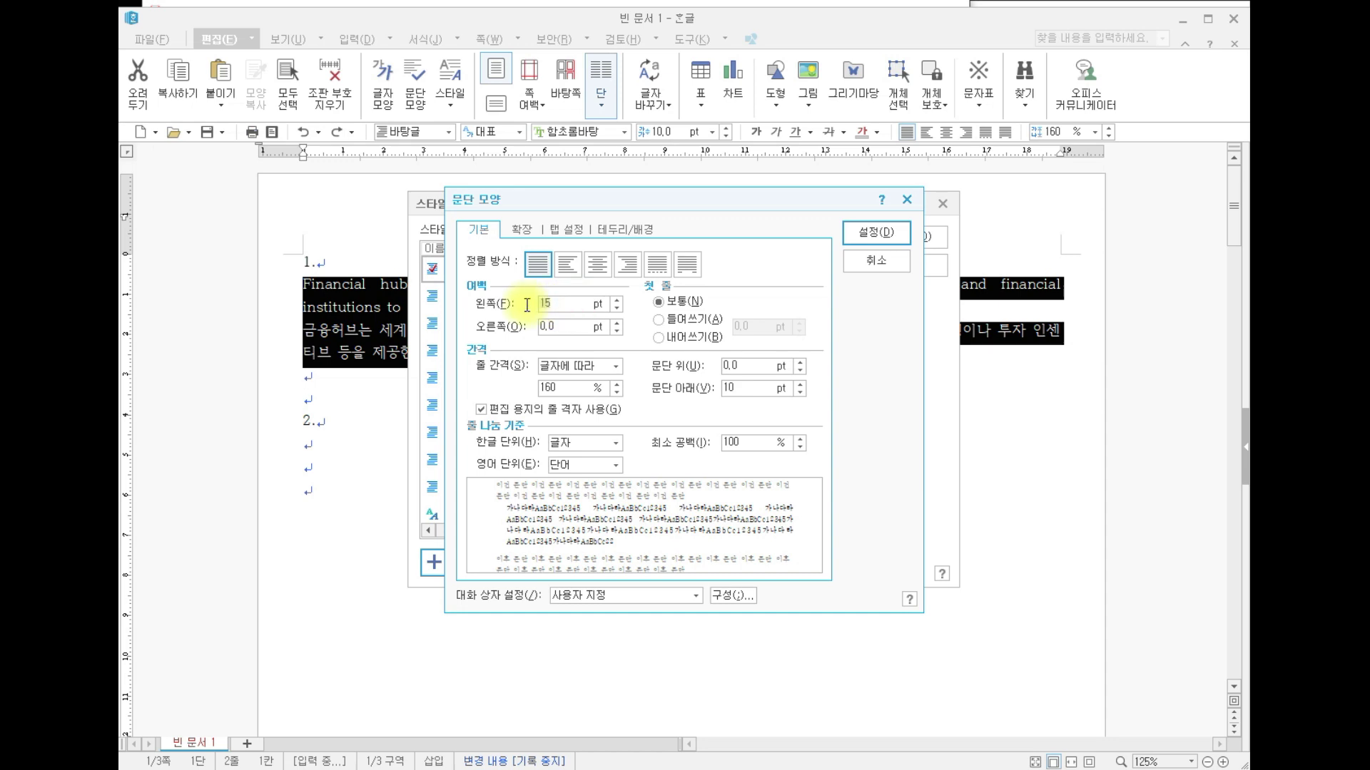
click(756, 387)
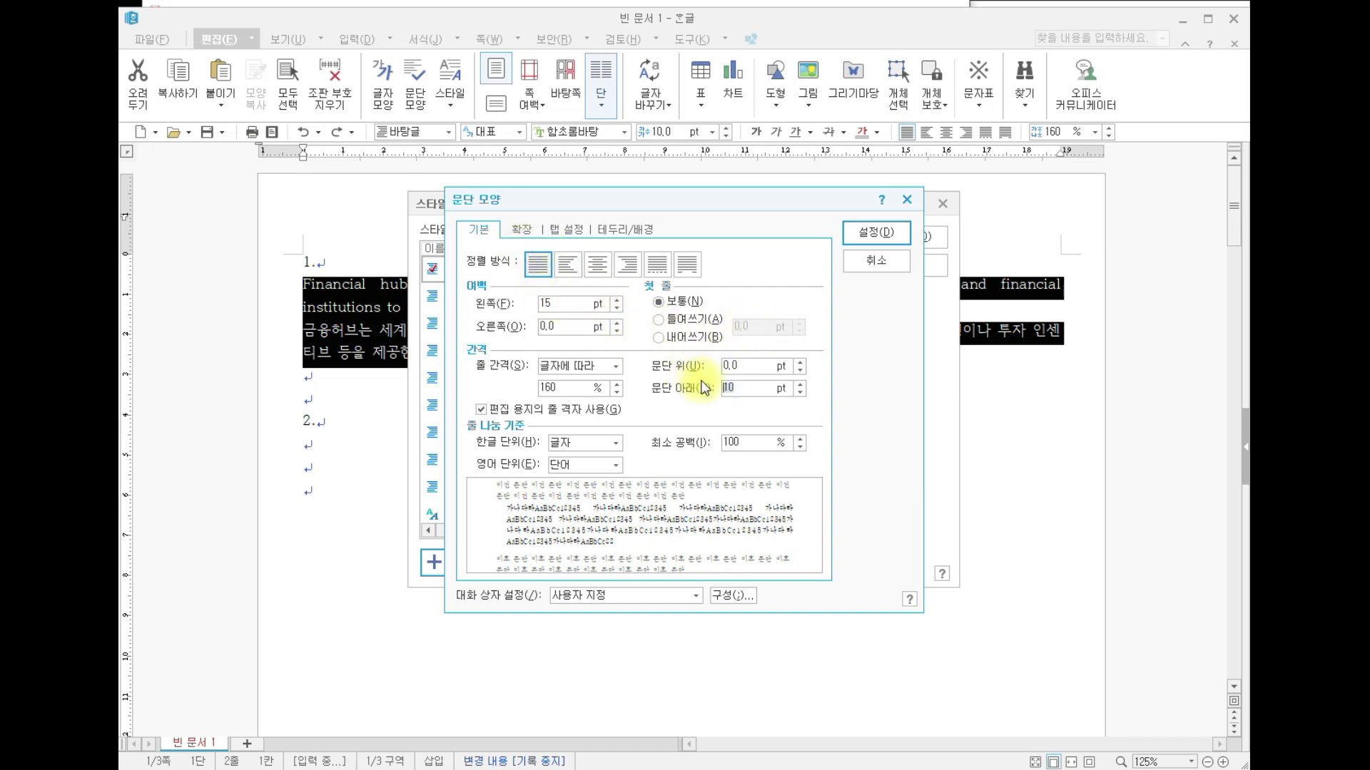
click(867, 235)
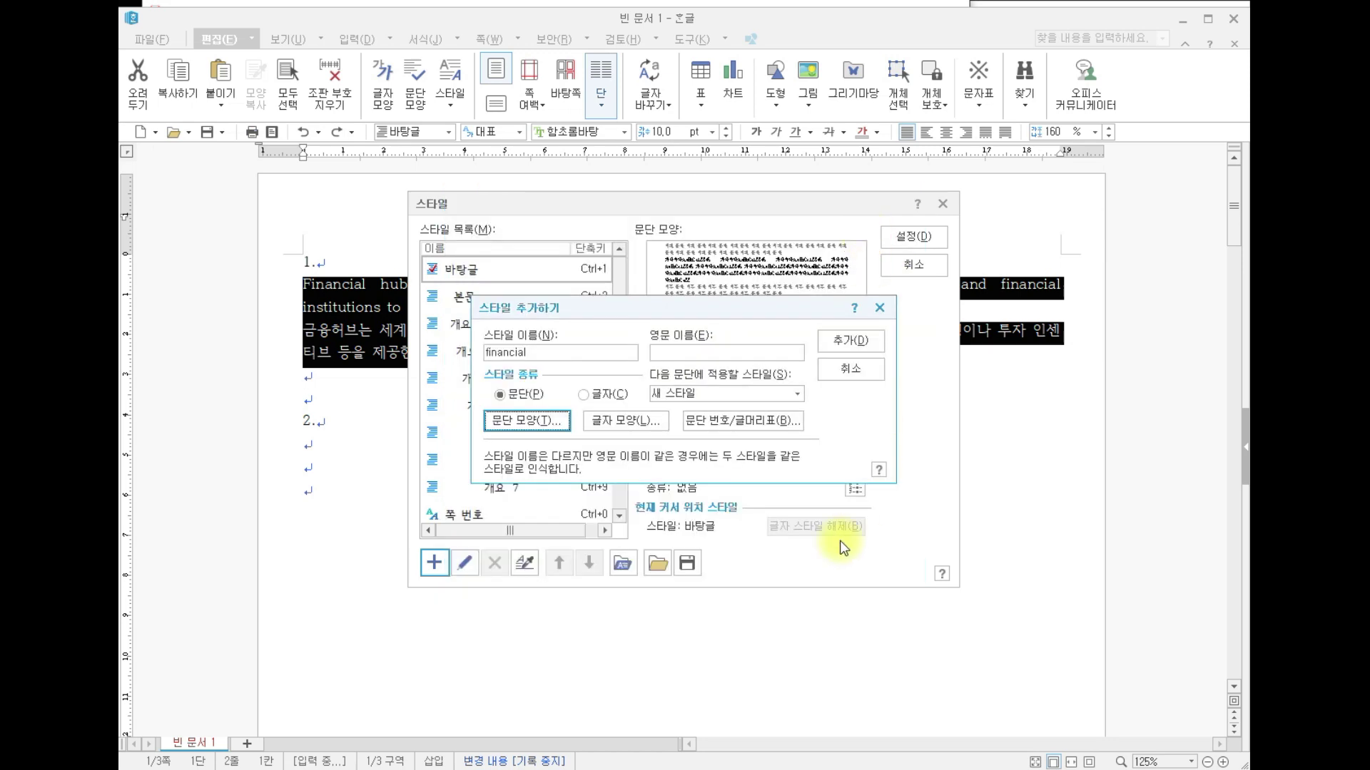
Check the character conditions in the exam PDF, and set the style's character width to 95% and letter spacing to 5%
click(600, 419)
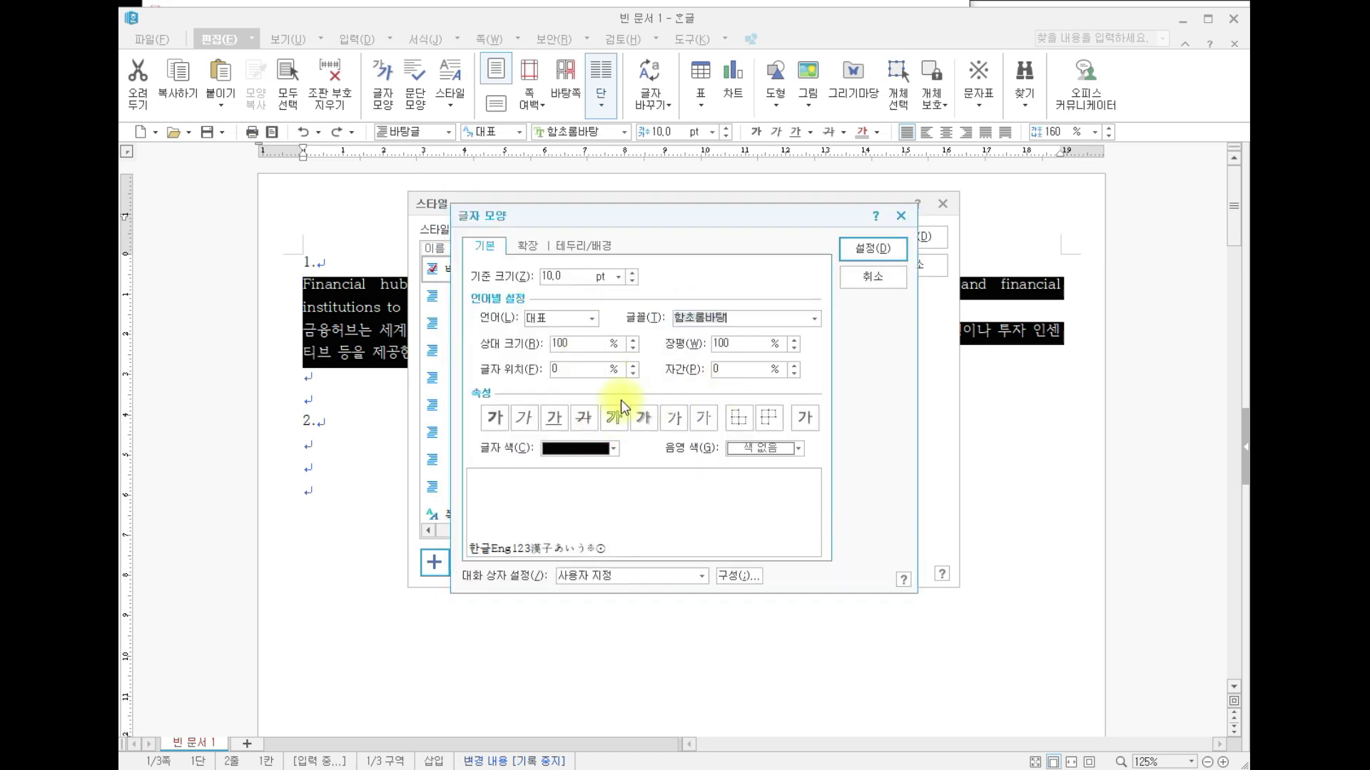
click(286, 769)
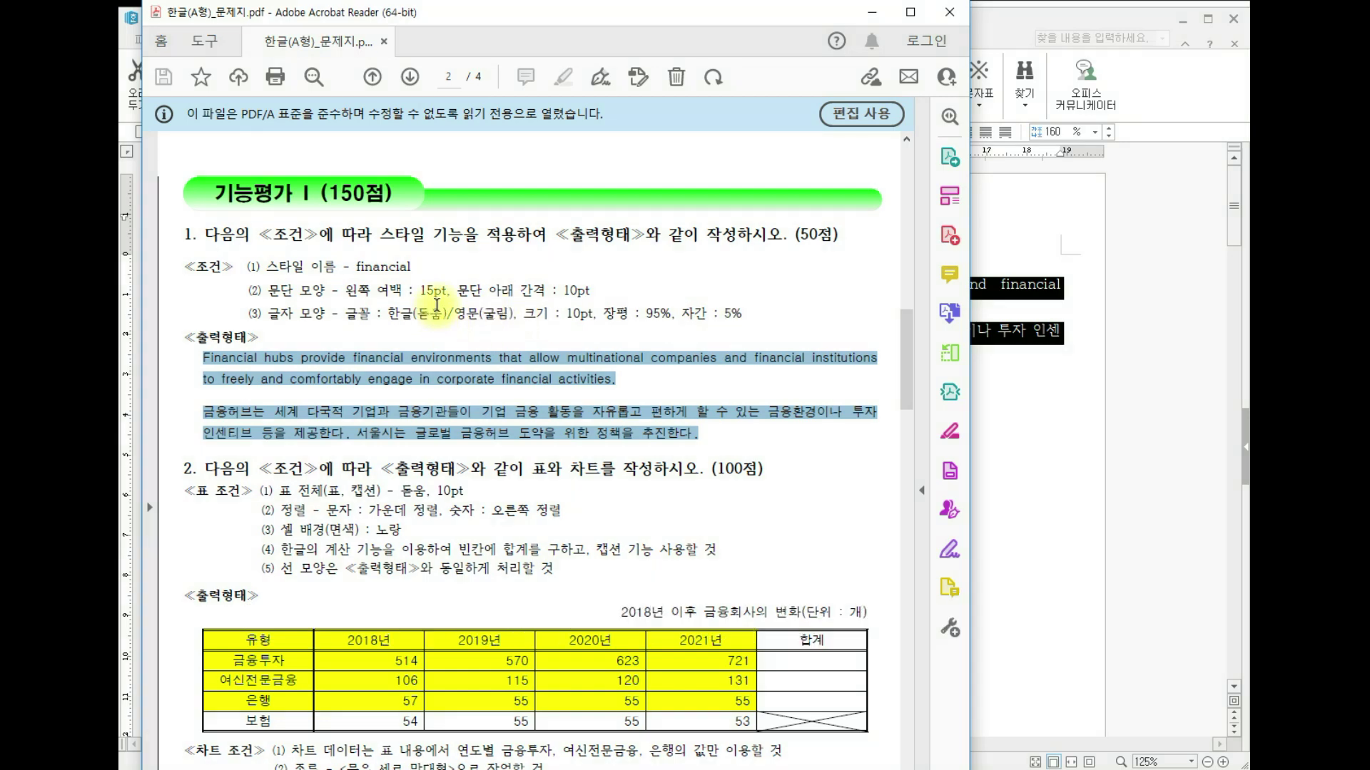
click(1002, 423)
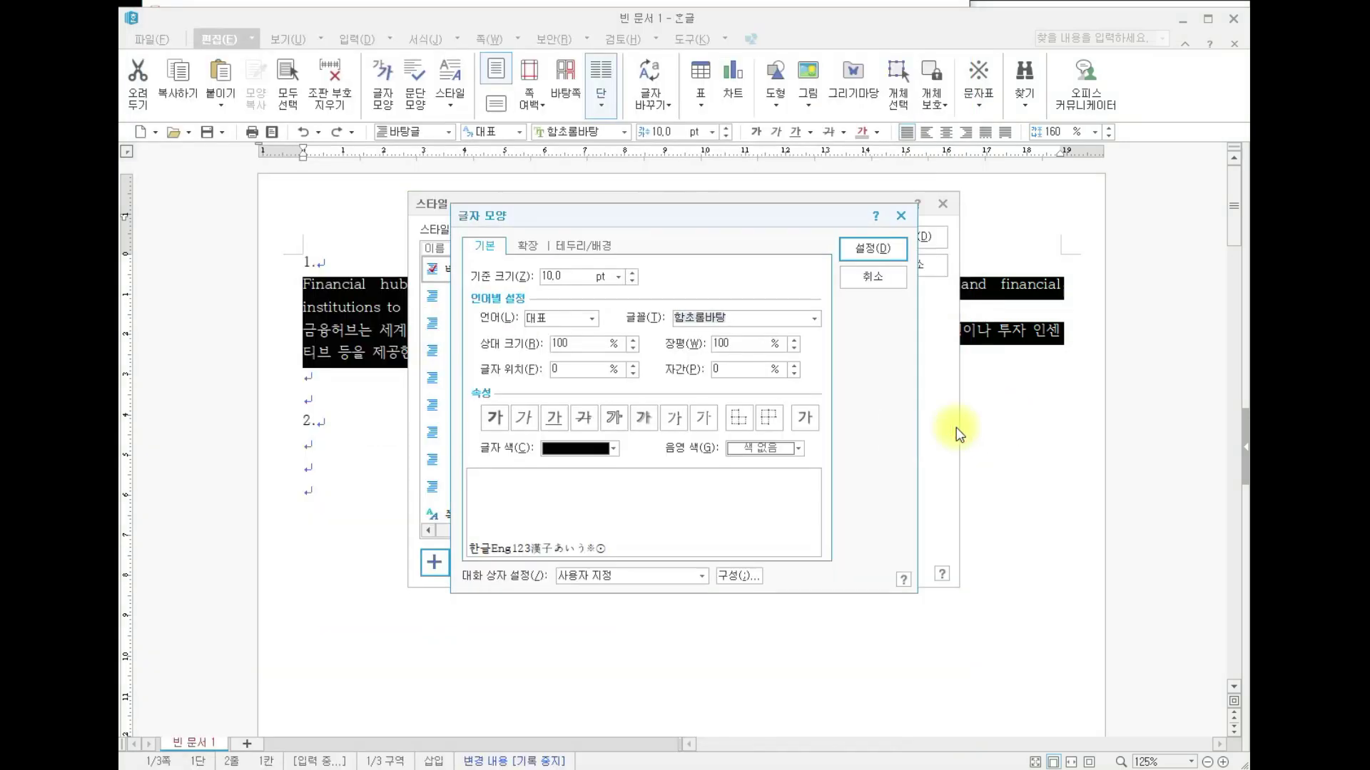
double_click(735, 344)
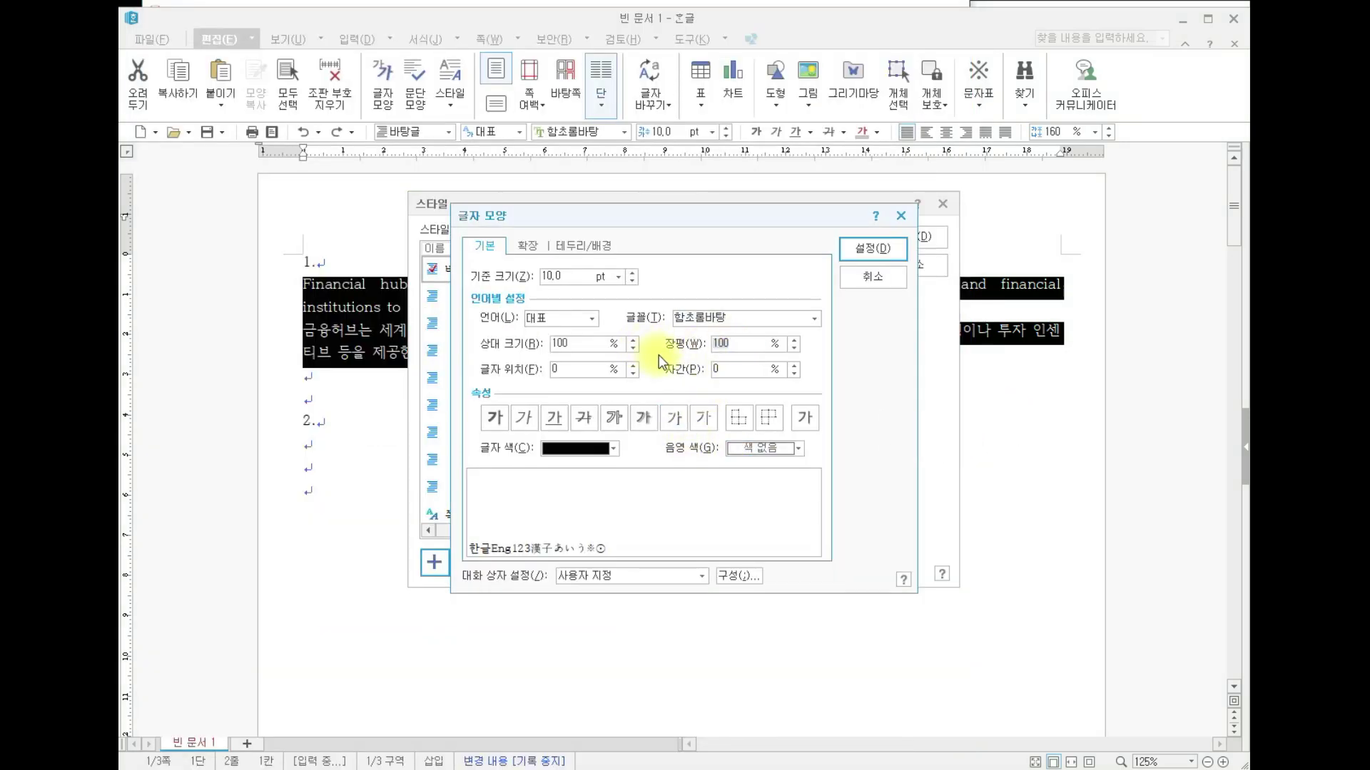
text(95)
click(728, 369)
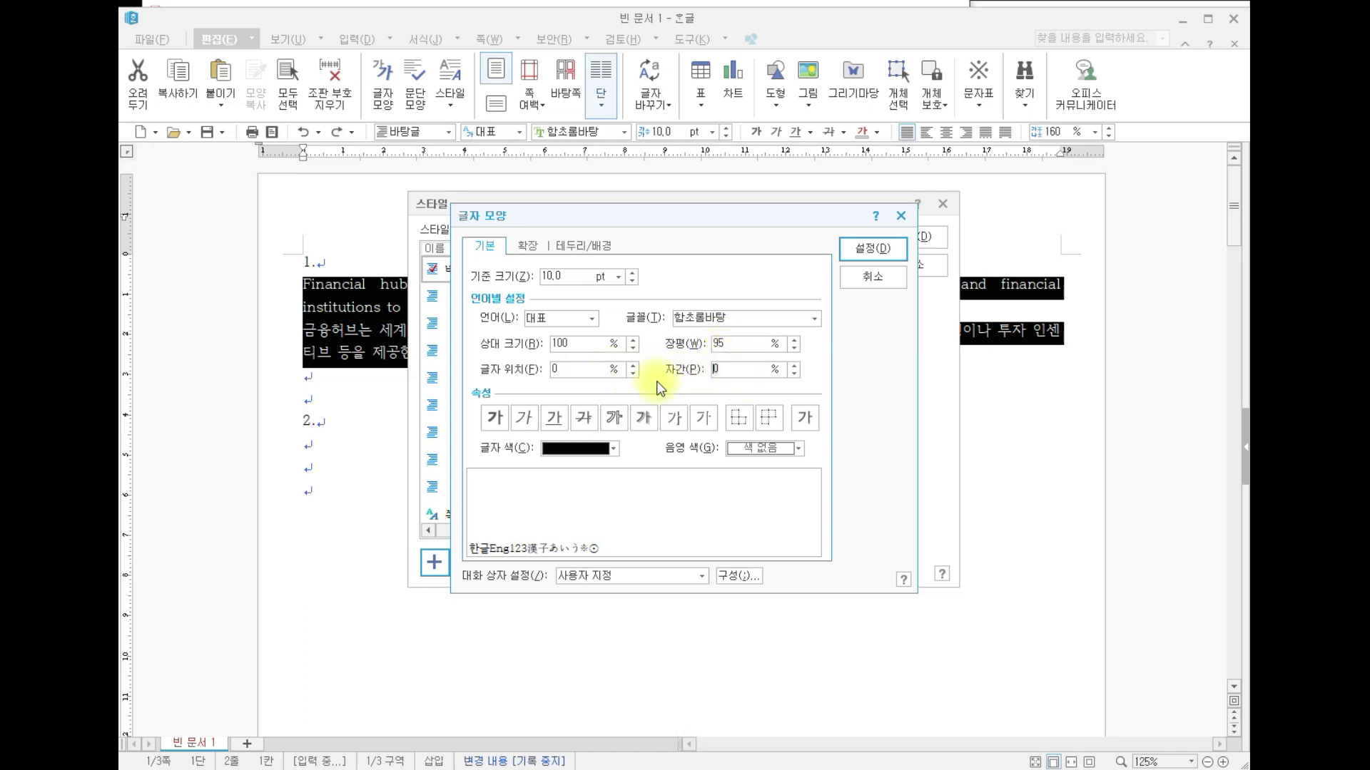
text(5)
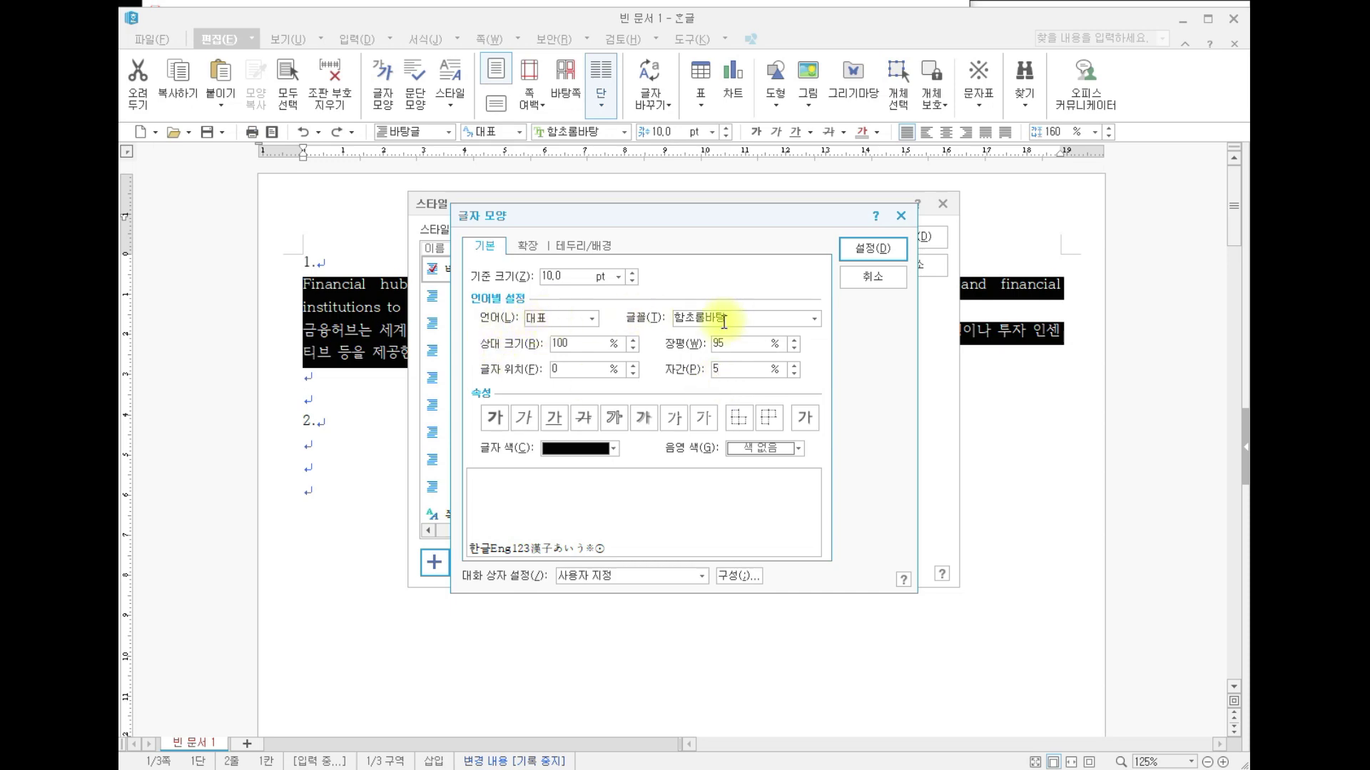
Check the required fonts in the exam PDF, and set the style's Korean (한글) font to 돋움
key(alt+Tab)
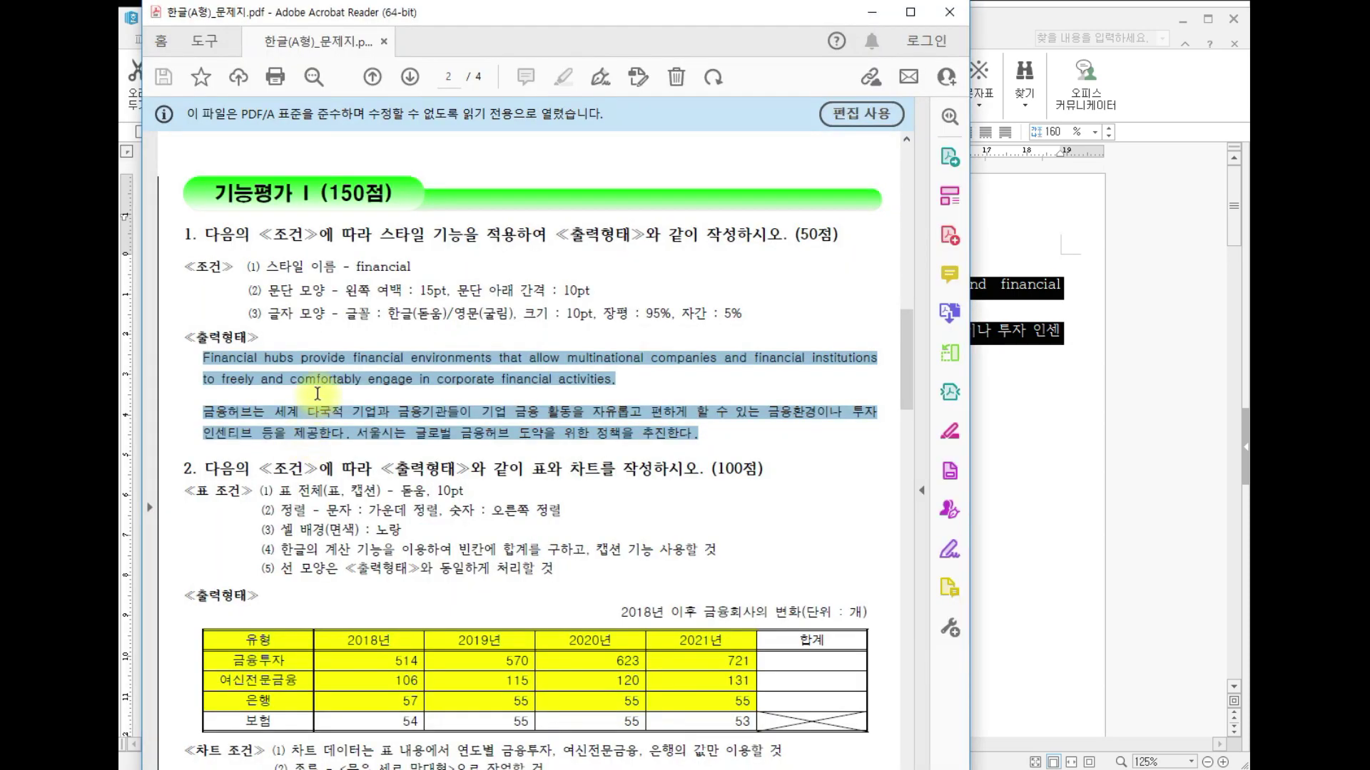
click(1011, 399)
click(586, 324)
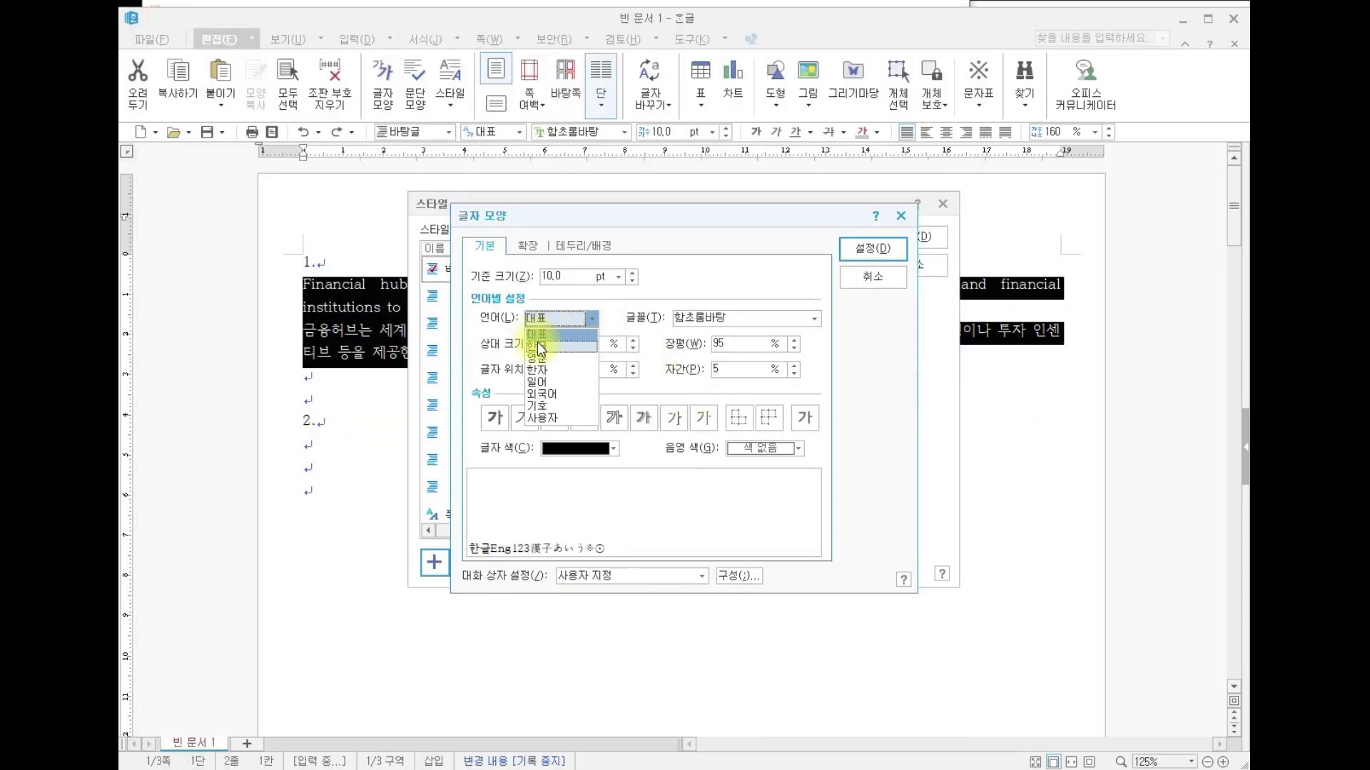
click(545, 346)
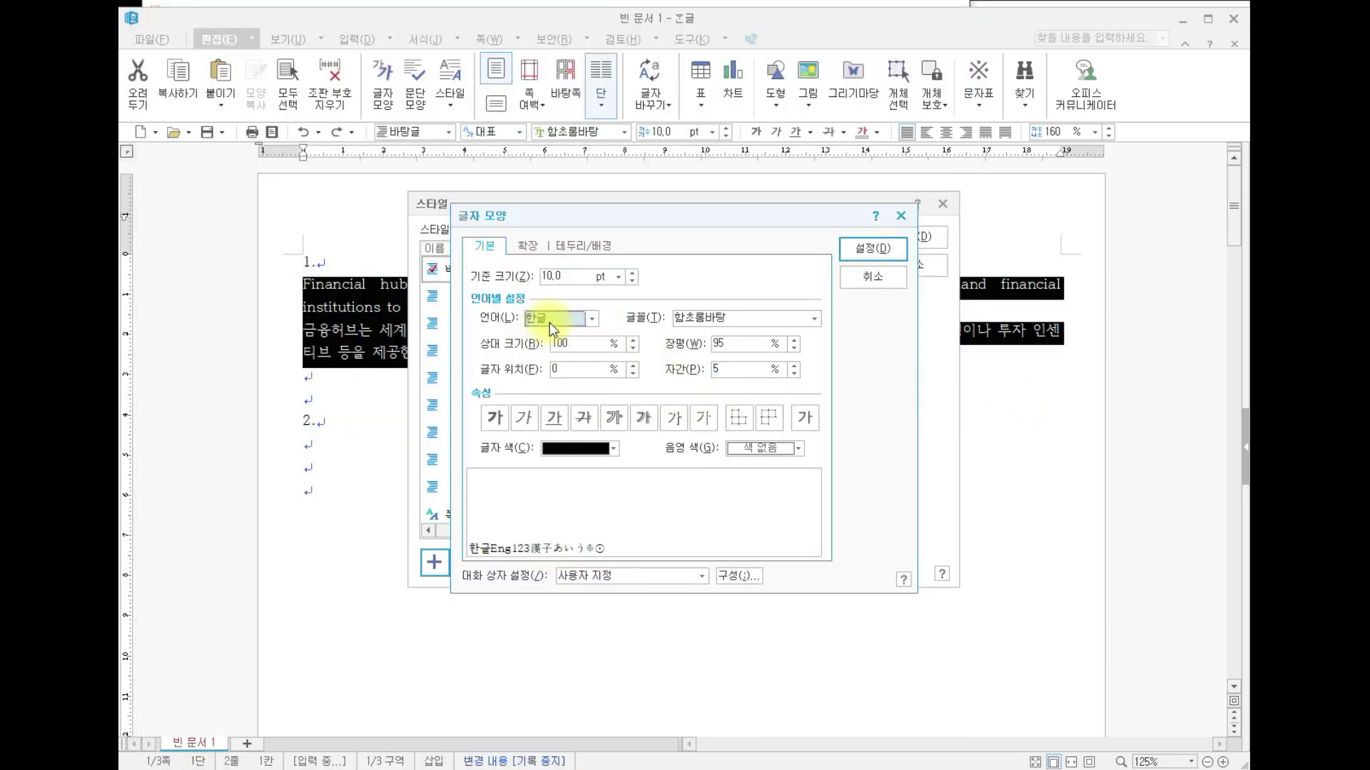
click(816, 319)
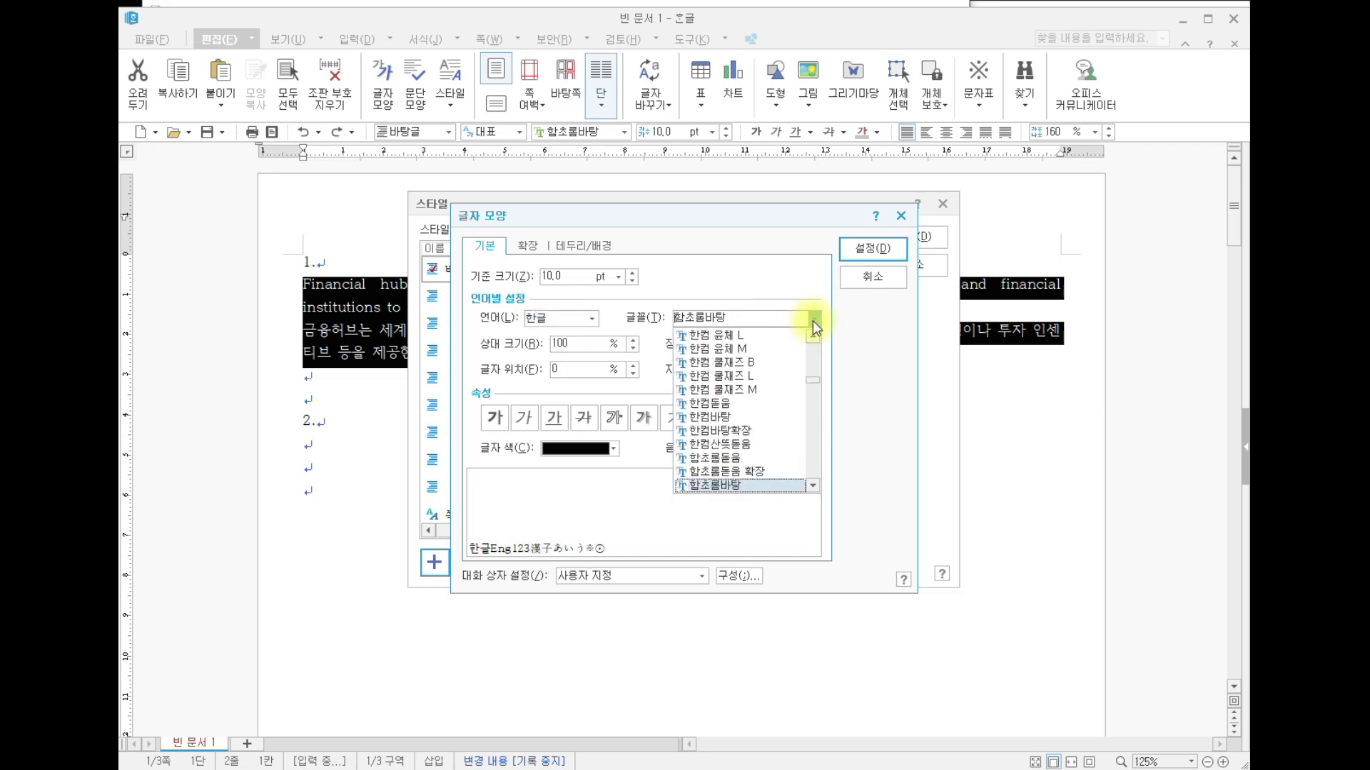
drag(812, 379, 811, 326)
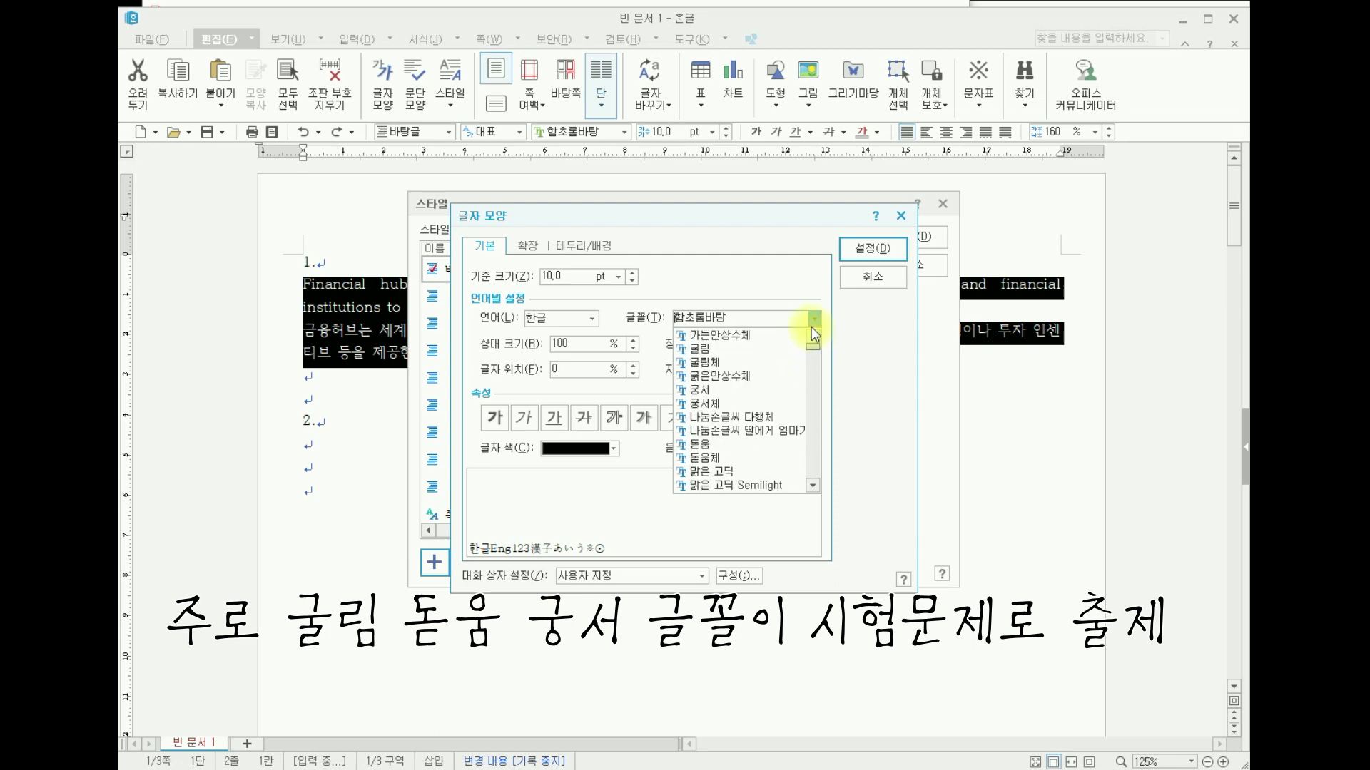
click(719, 446)
Set the financial style's English (영문) font to 굴림 and accept the character settings
click(591, 318)
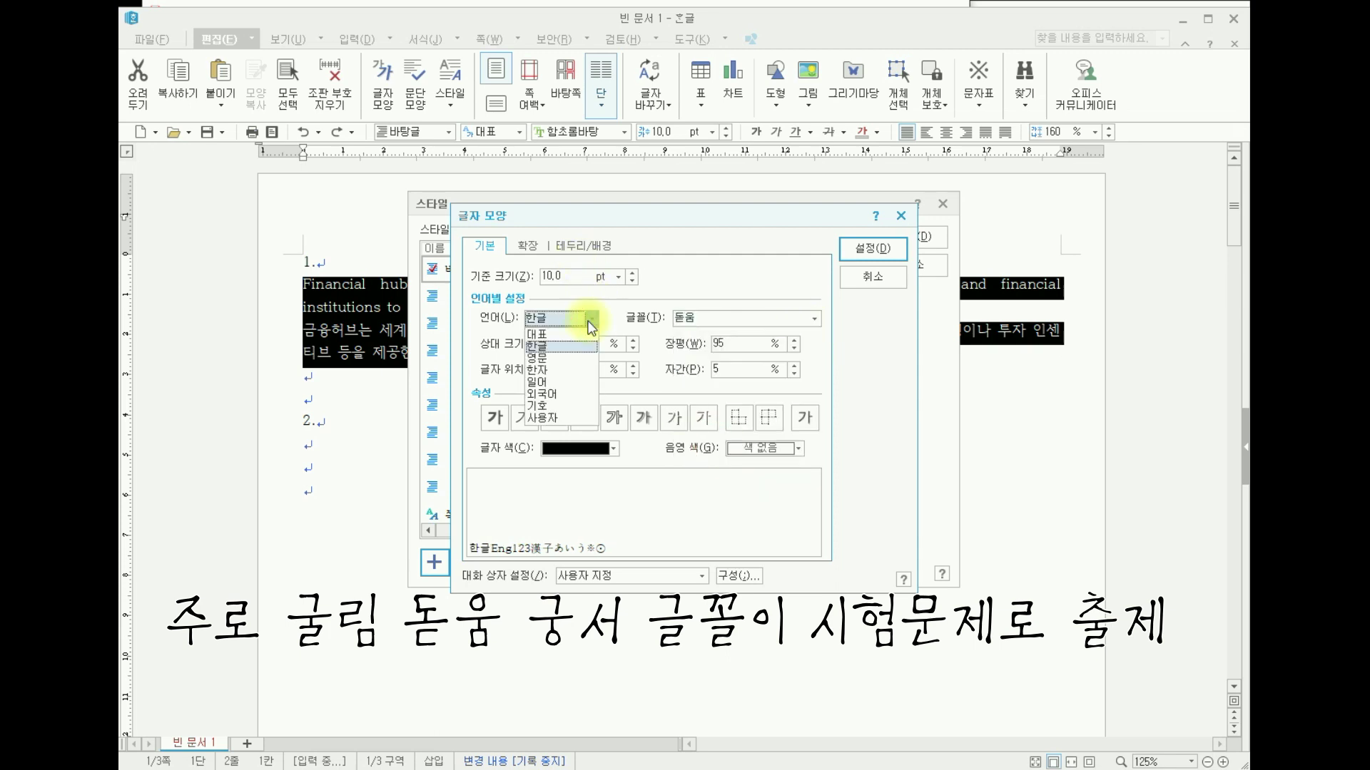
click(541, 360)
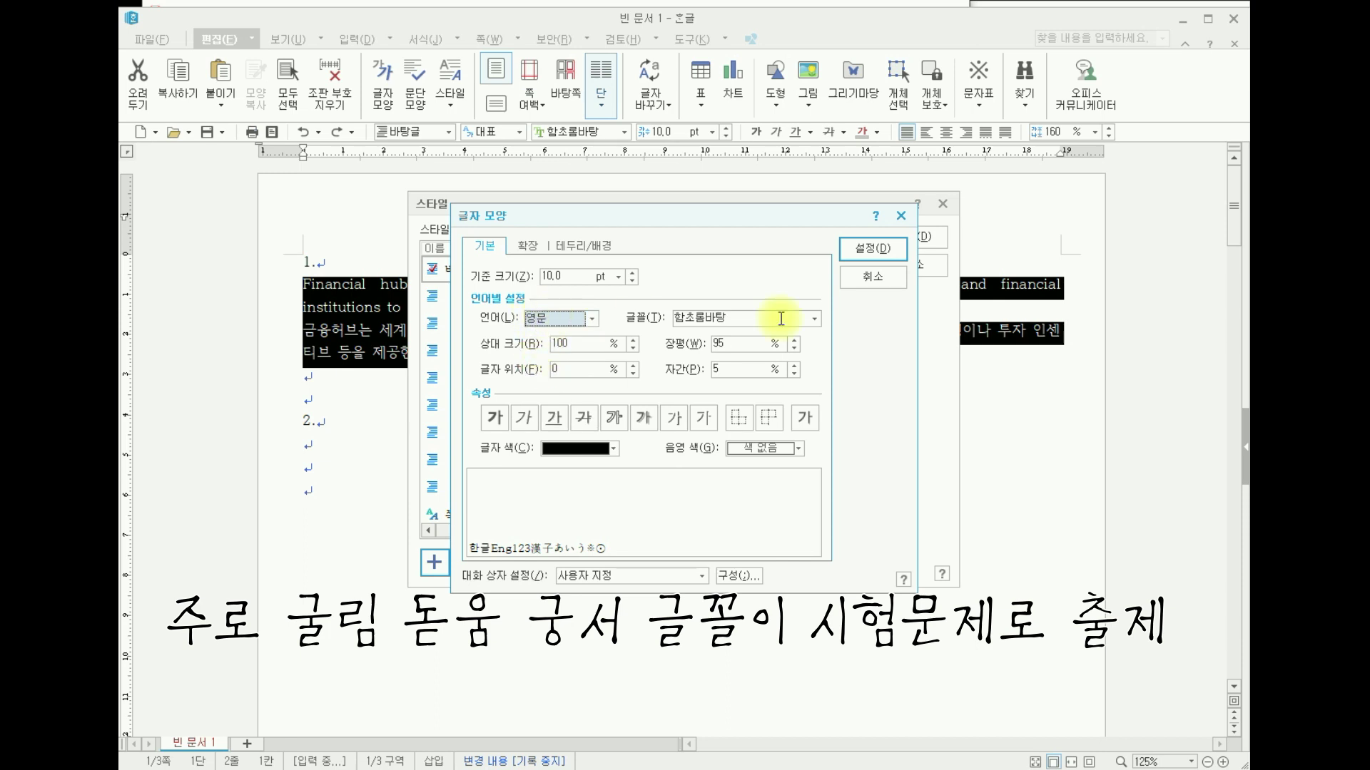
click(815, 319)
drag(814, 369, 812, 324)
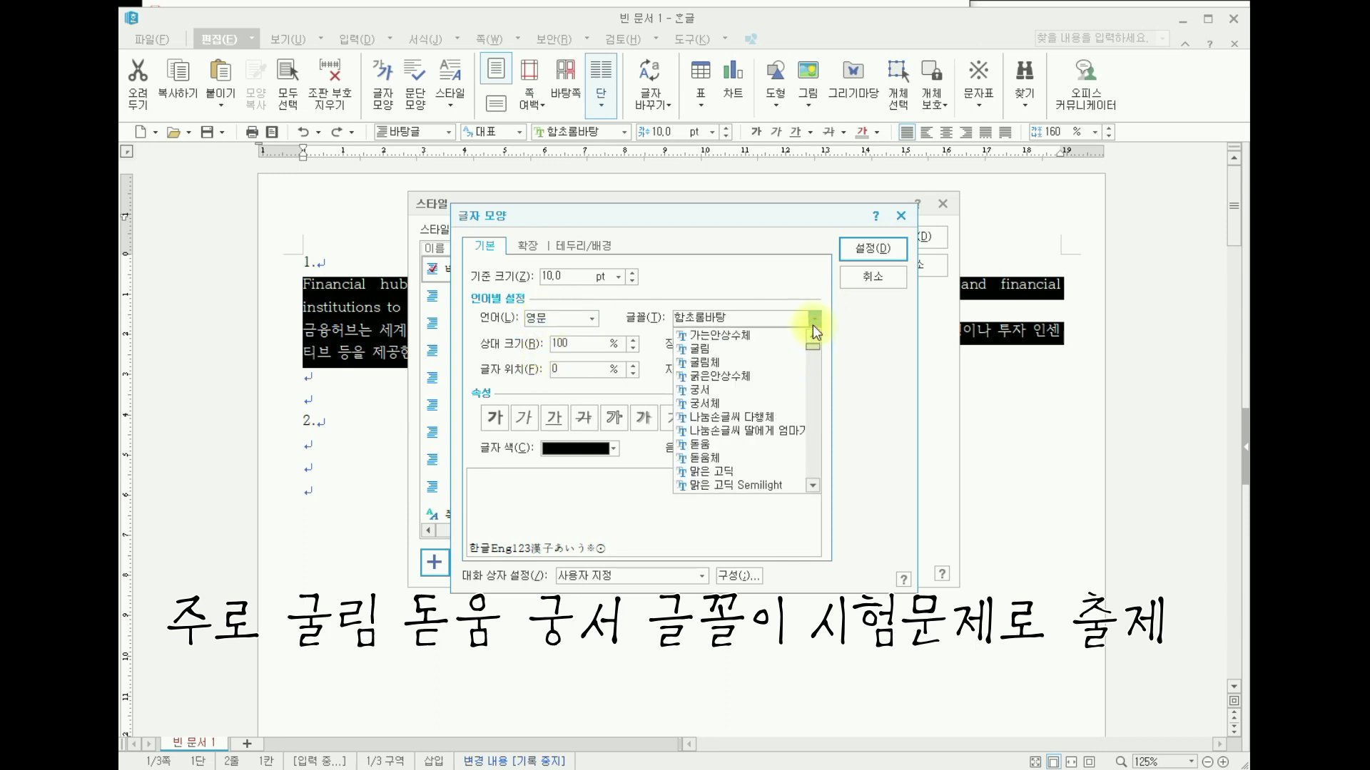
click(703, 349)
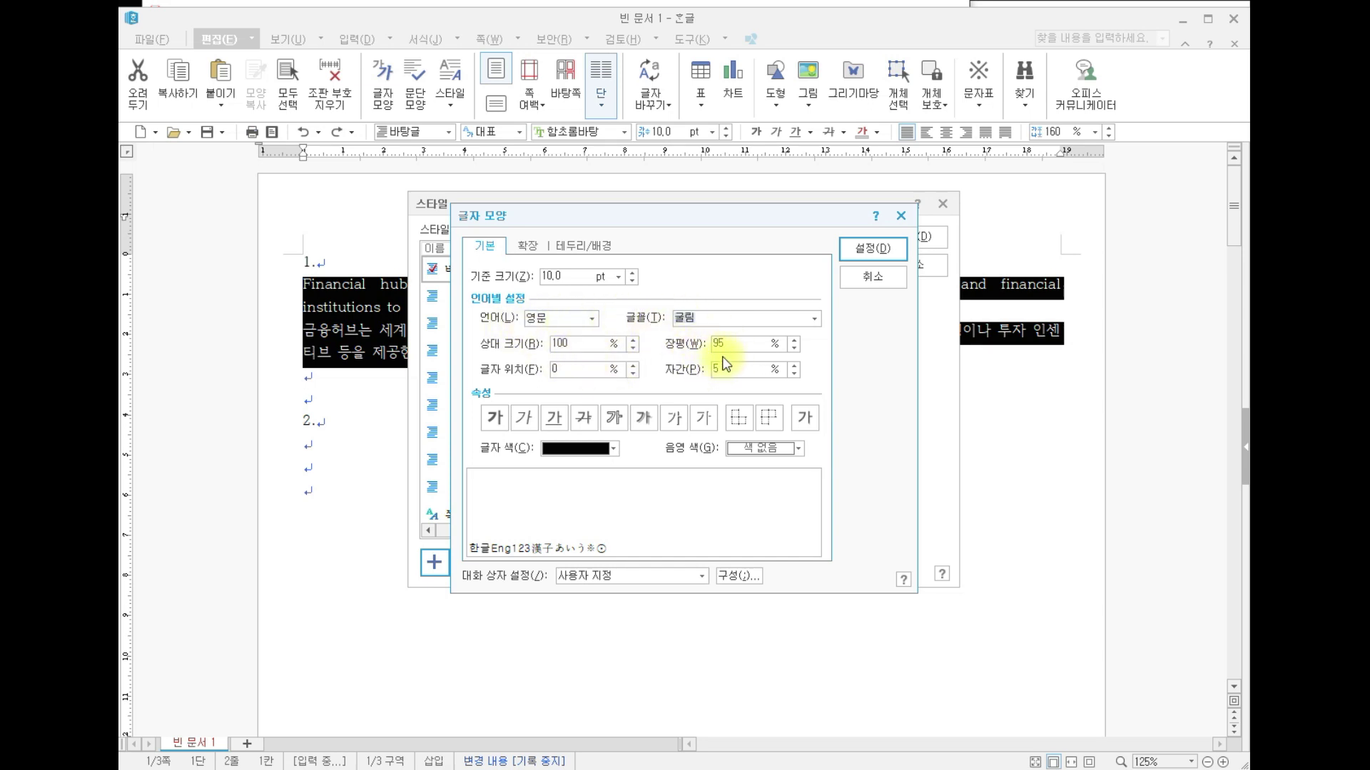
click(879, 247)
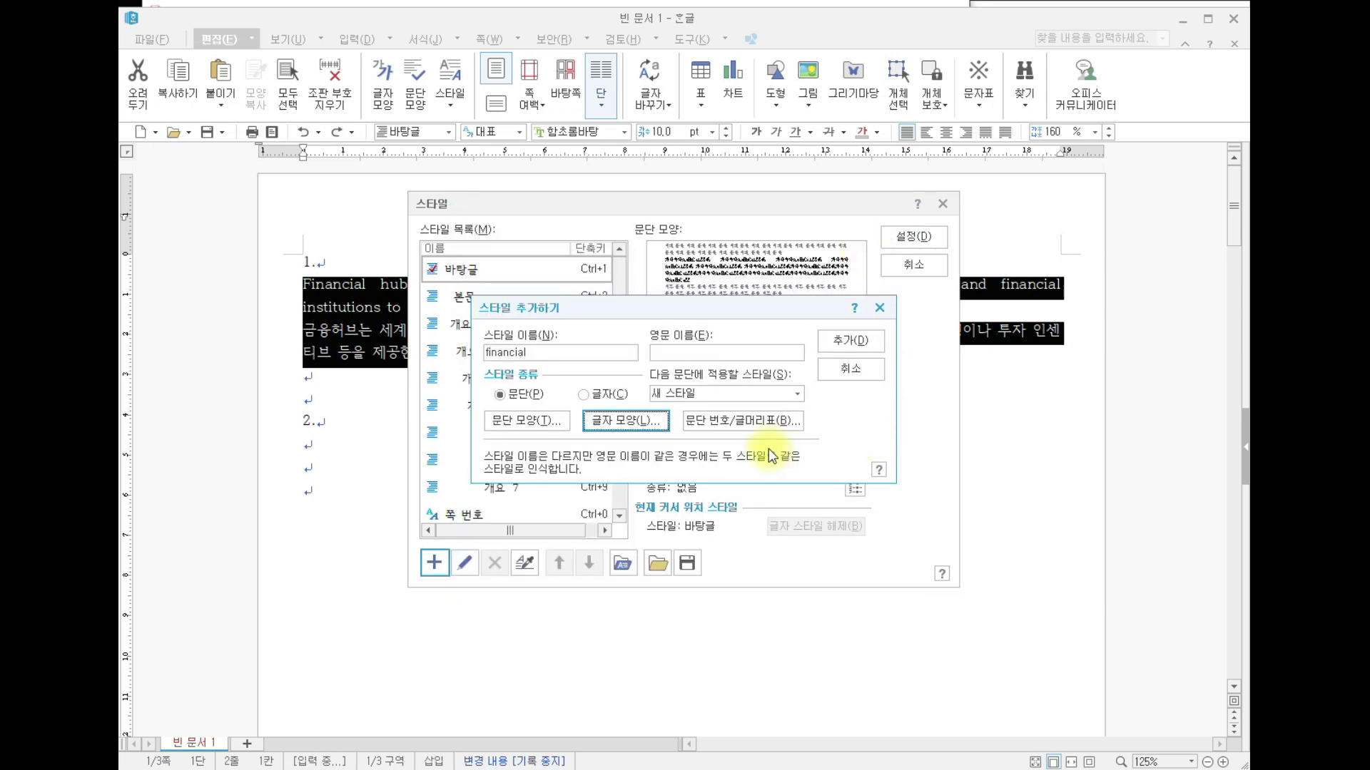
Add the financial style to the style list and apply it to the selected English and Korean passage
click(836, 341)
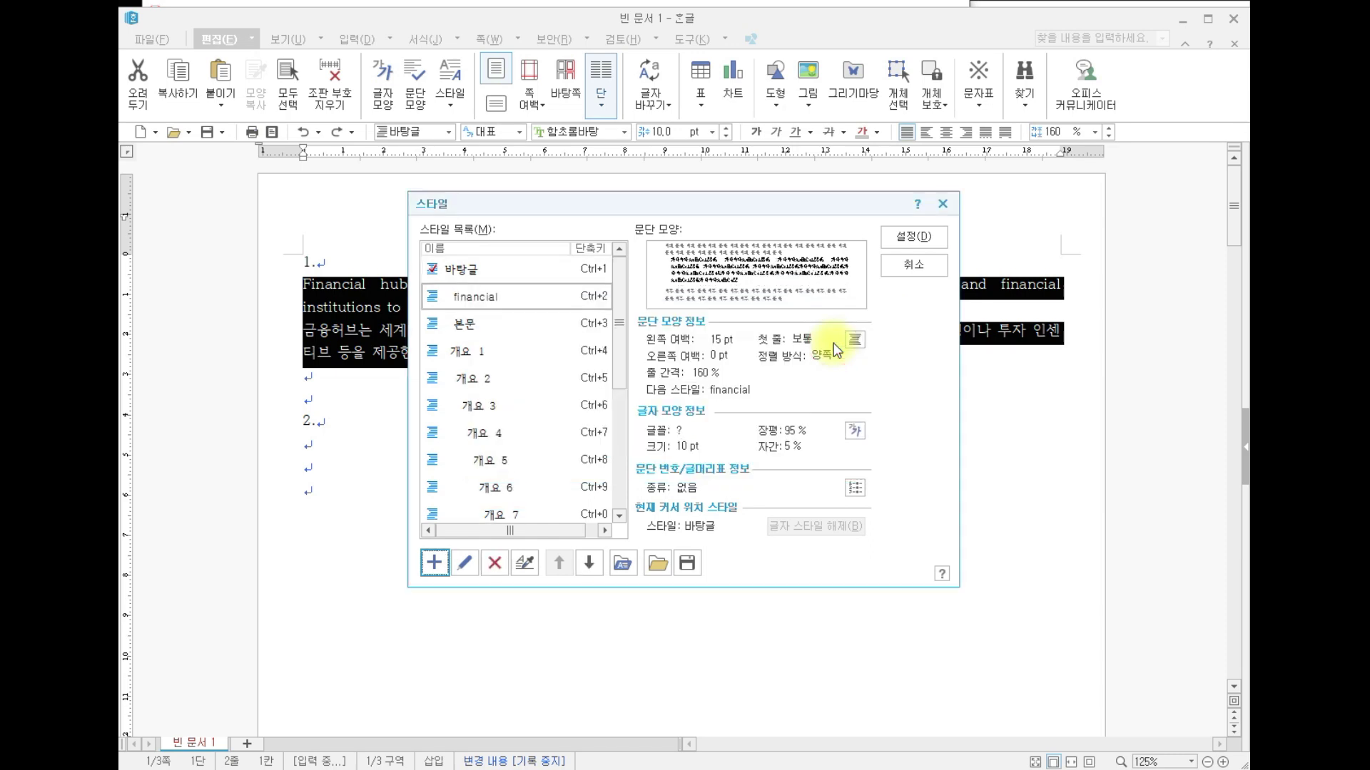
click(906, 237)
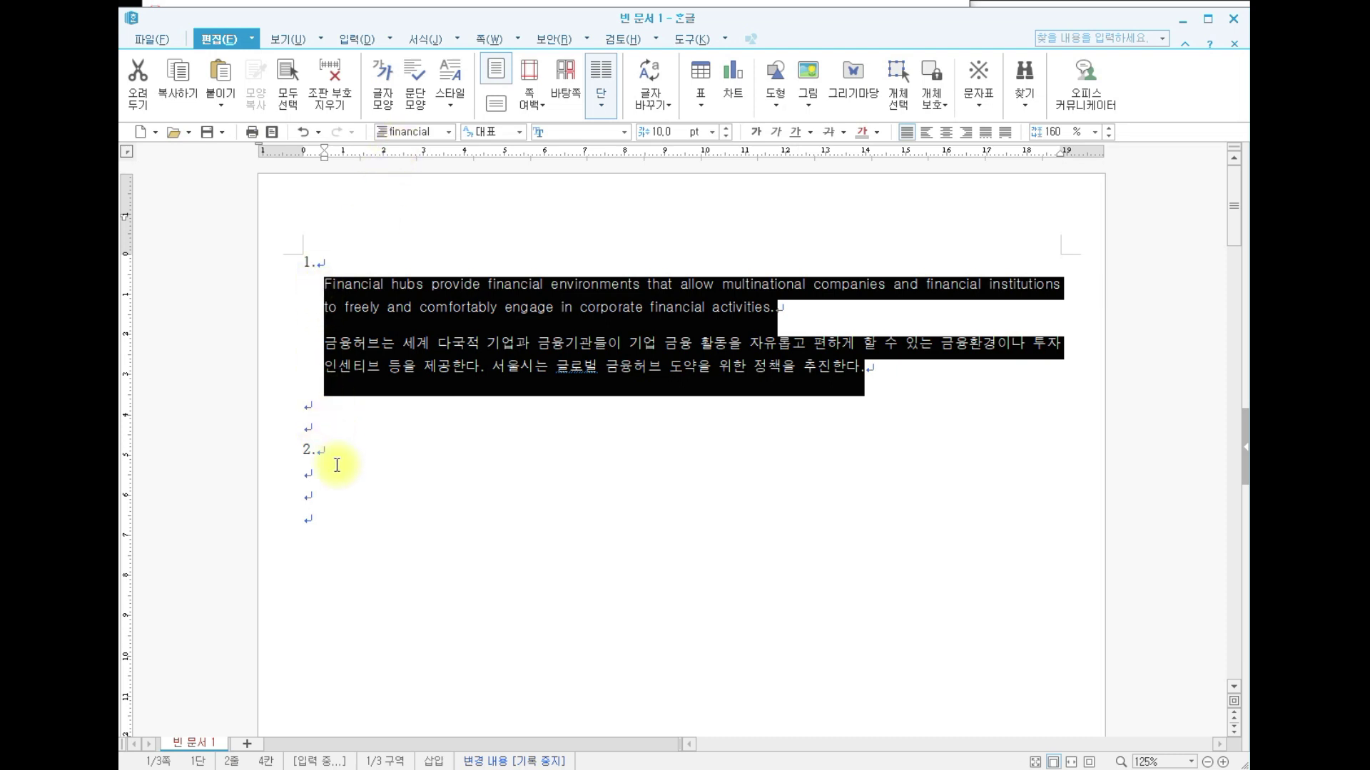
Check which style is assigned to the blank lines above question 2 and to the Korean paragraph
click(325, 494)
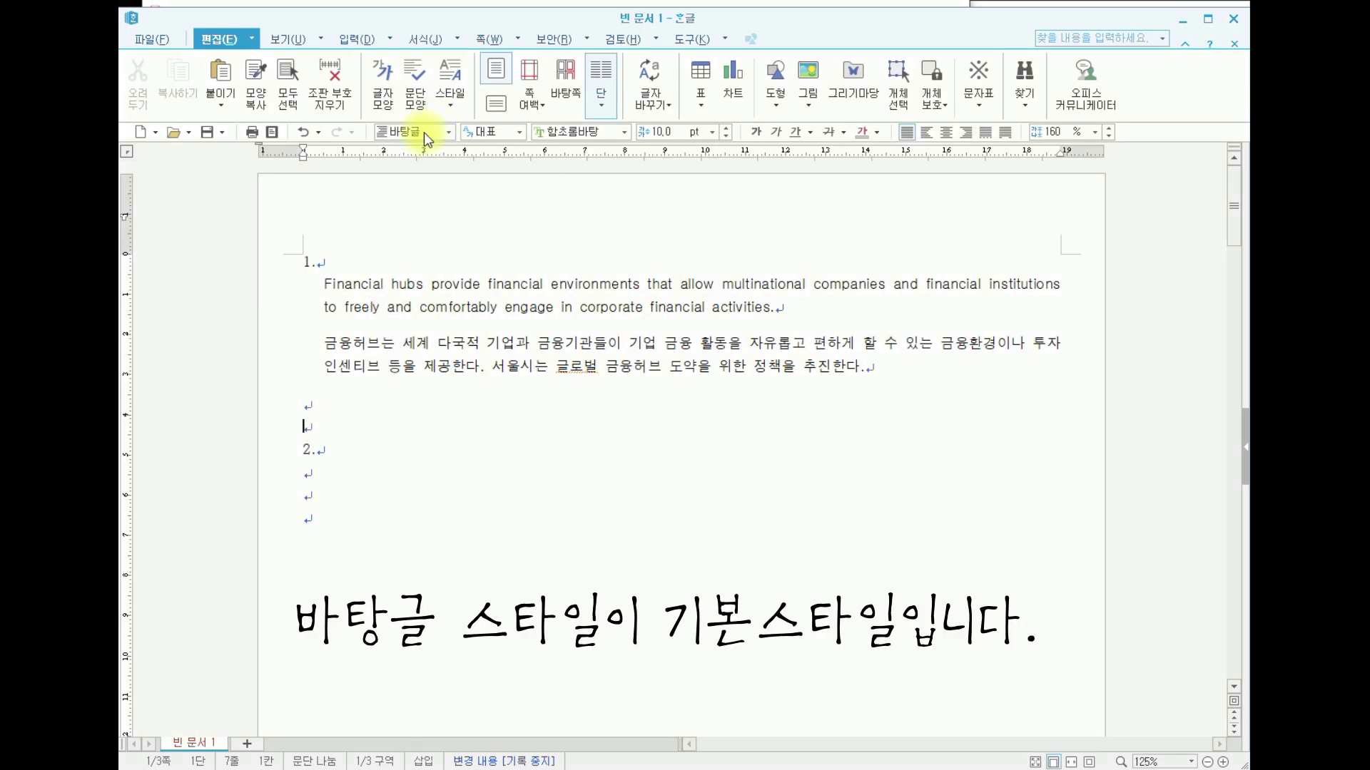
click(448, 333)
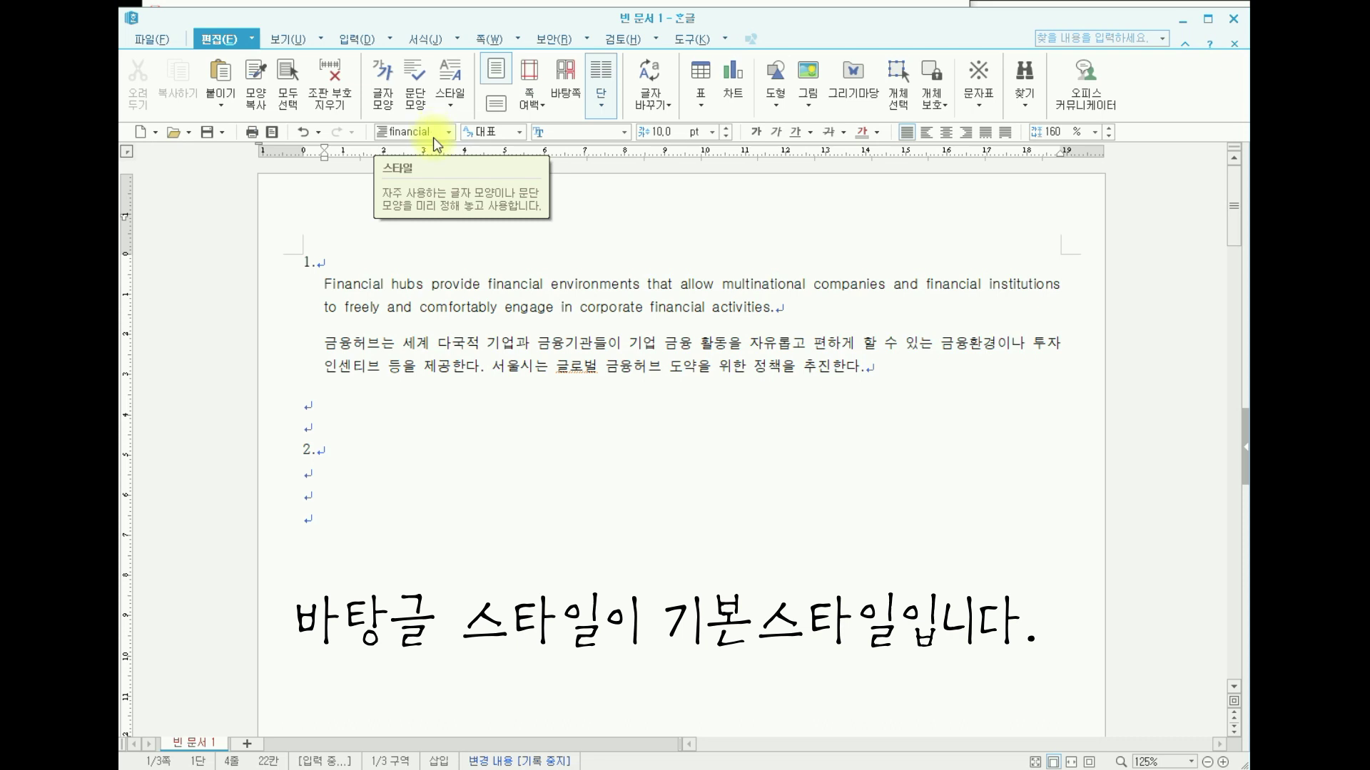
click(308, 410)
click(318, 424)
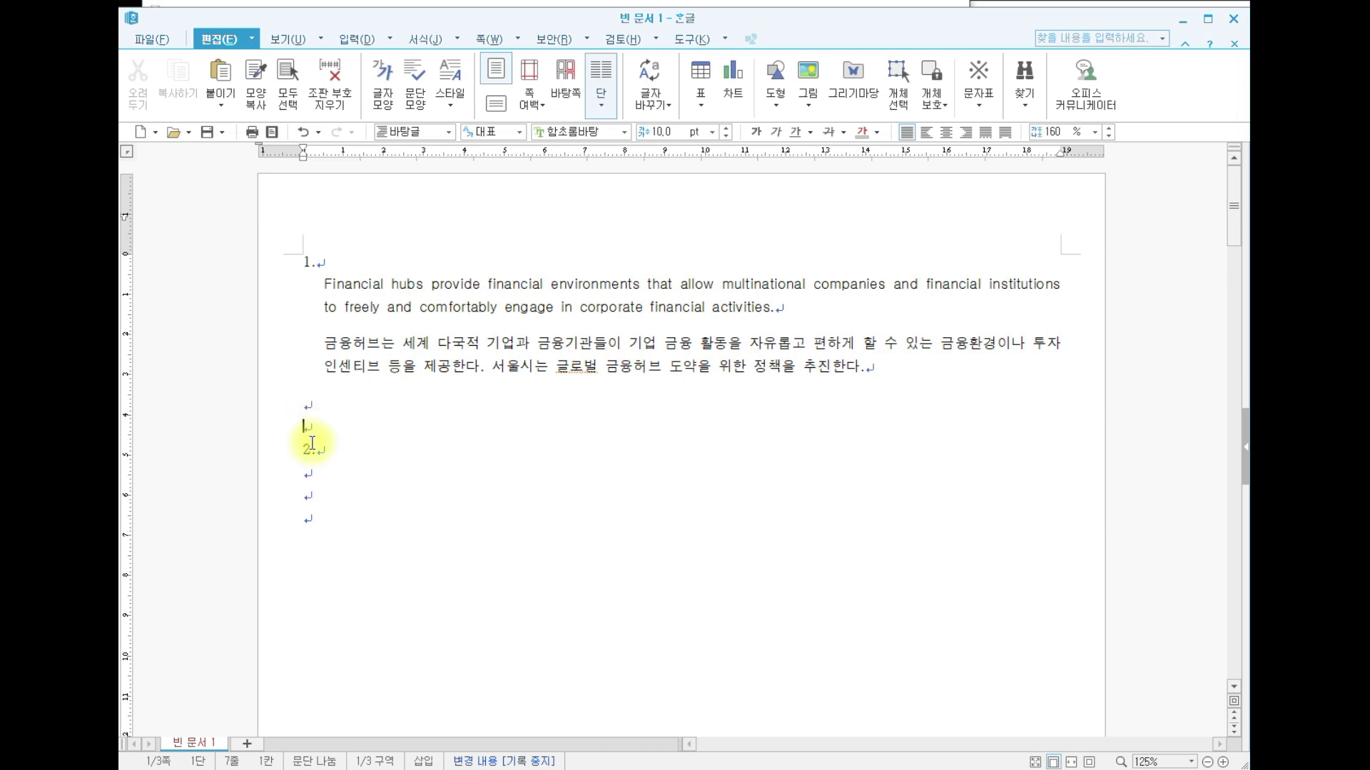
Toggle the display of paragraph marks (문단 부호) off and back on in the document
click(289, 40)
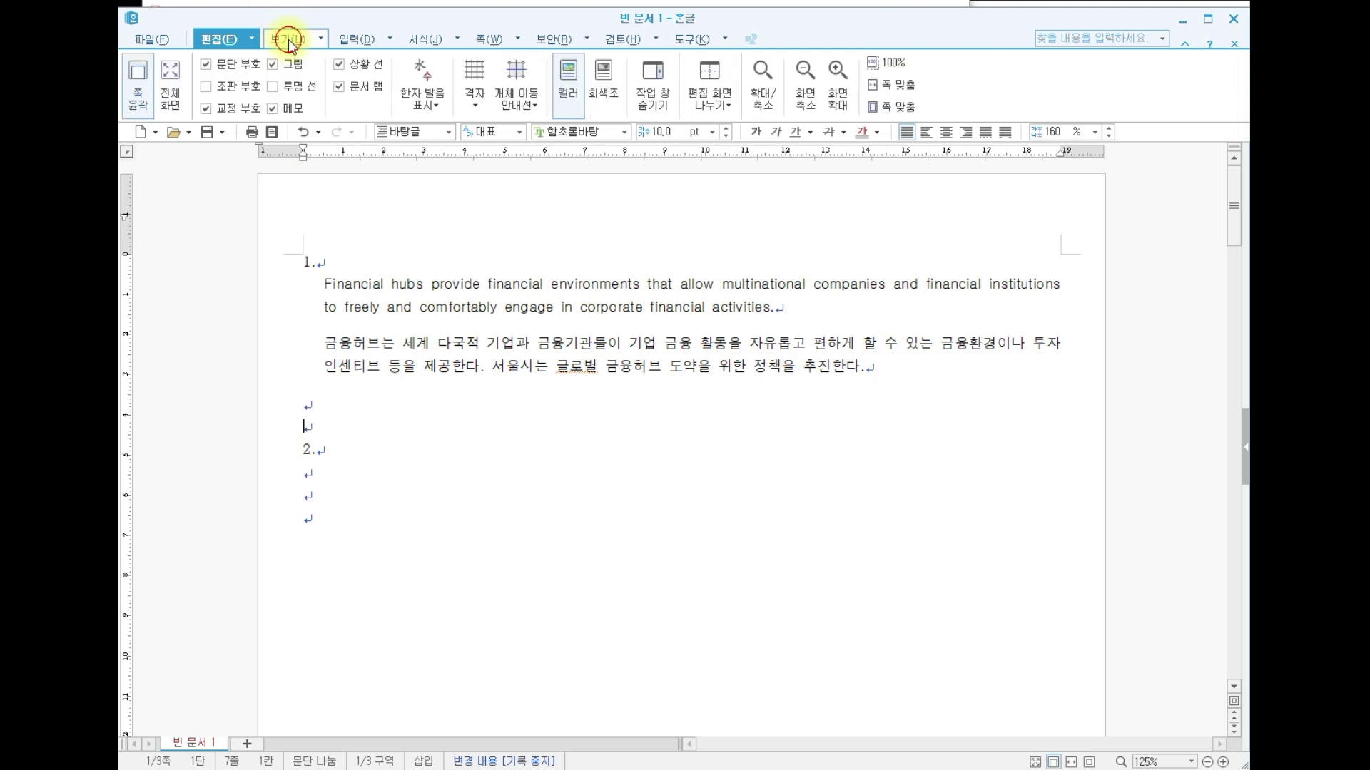
click(218, 66)
click(218, 66)
click(218, 66)
click(218, 65)
click(218, 67)
click(218, 66)
click(218, 66)
click(218, 67)
click(219, 67)
click(218, 67)
click(218, 66)
click(218, 66)
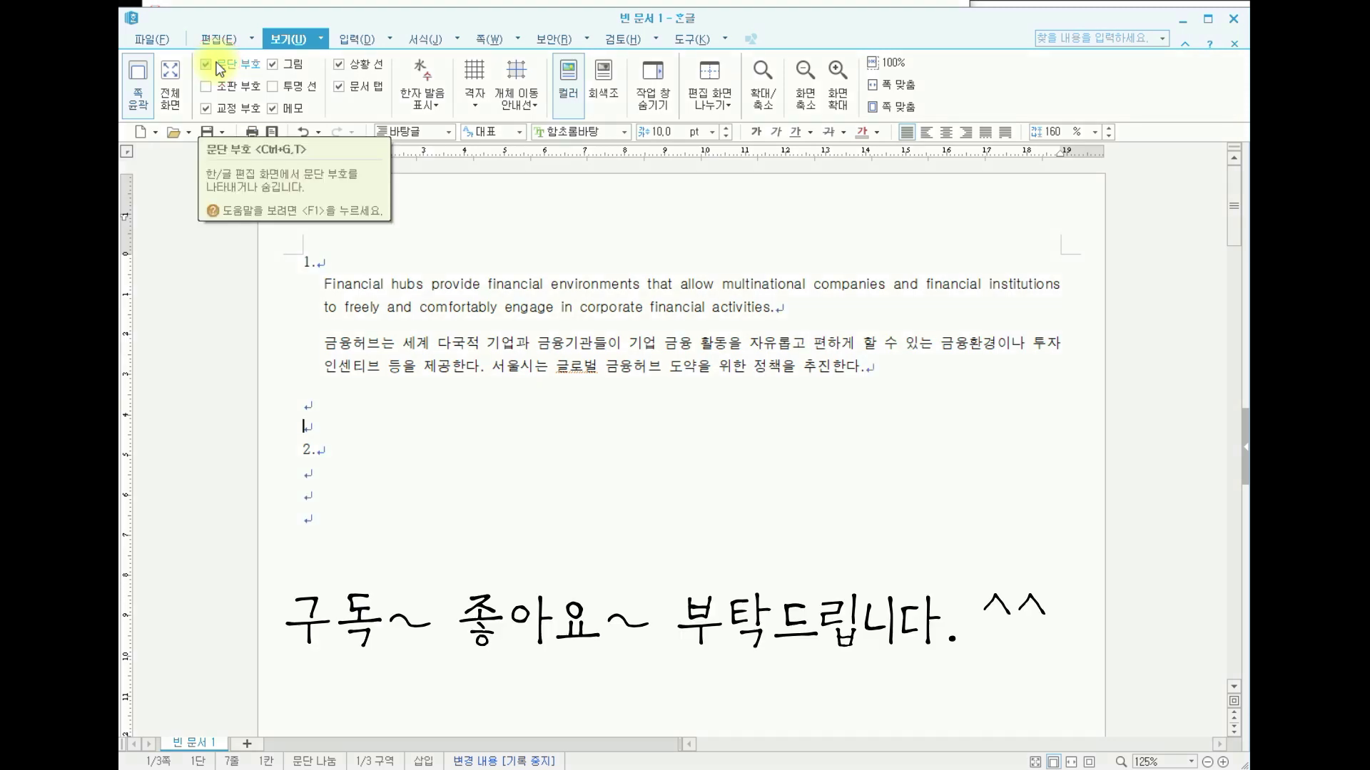
click(316, 432)
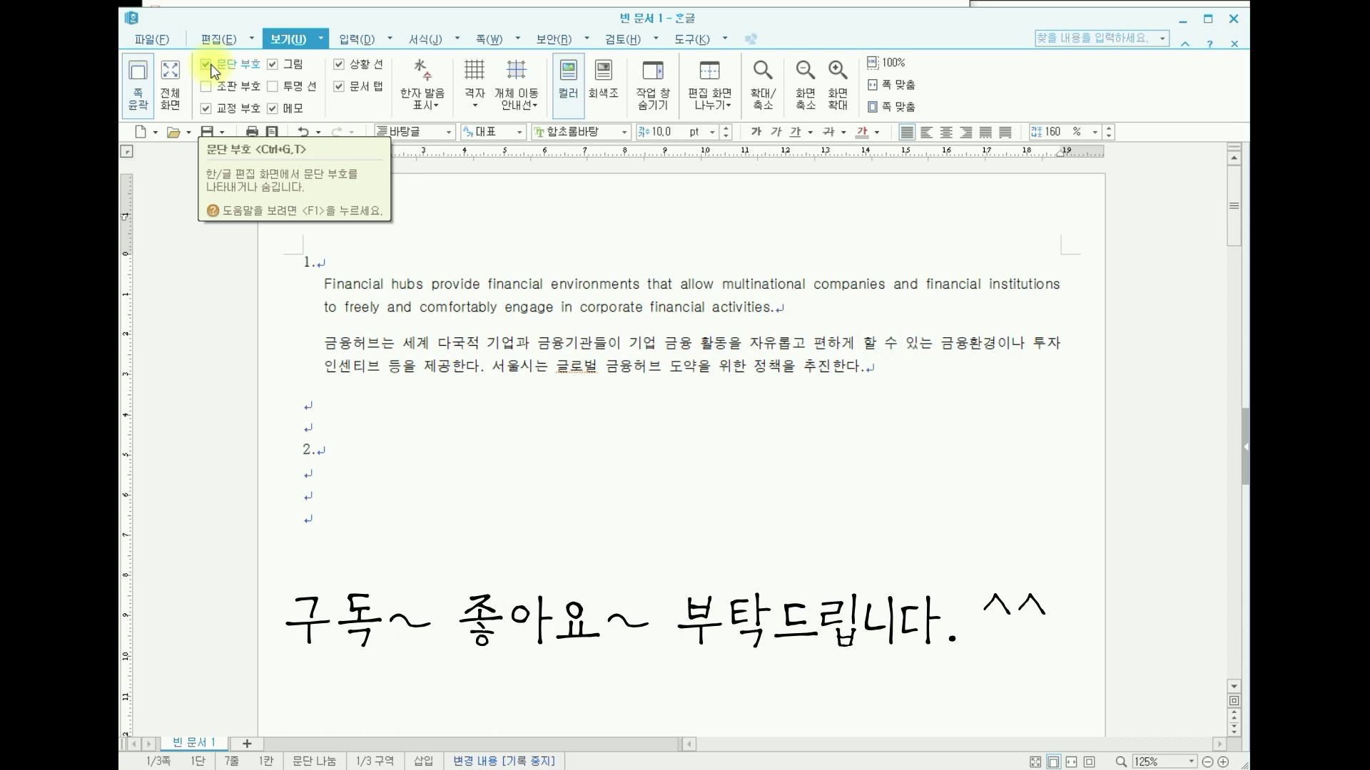